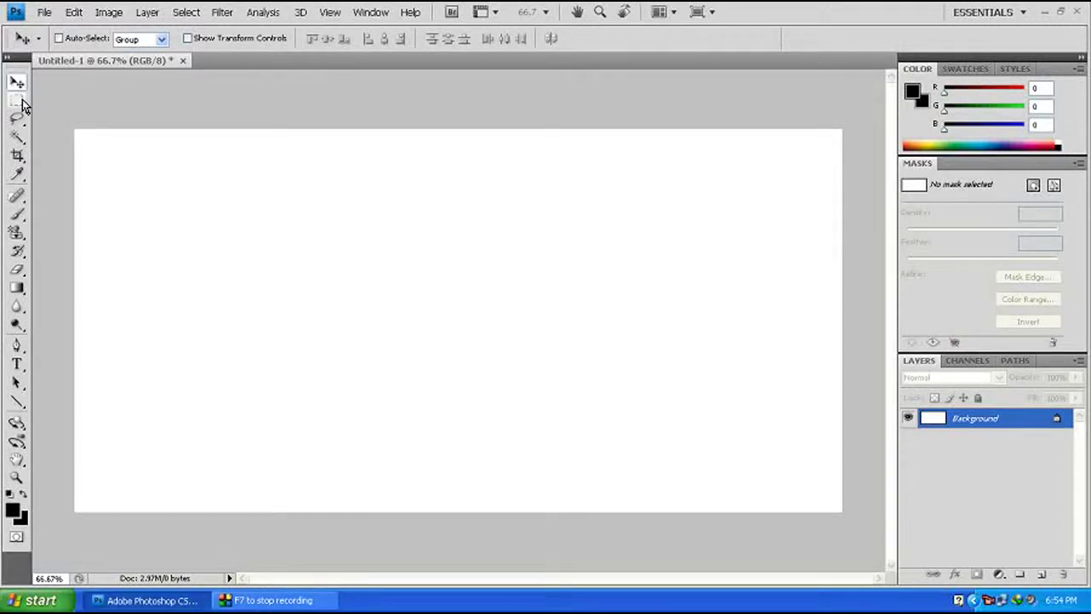
# Fill a tall rectangle near the canvas centre with medium blue on new Layer 1.
pyautogui.click(17, 102)
pyautogui.moveTo(408, 240); pyautogui.dragTo(421, 271)
pyautogui.moveTo(504, 447); pyautogui.dragTo(515, 466)
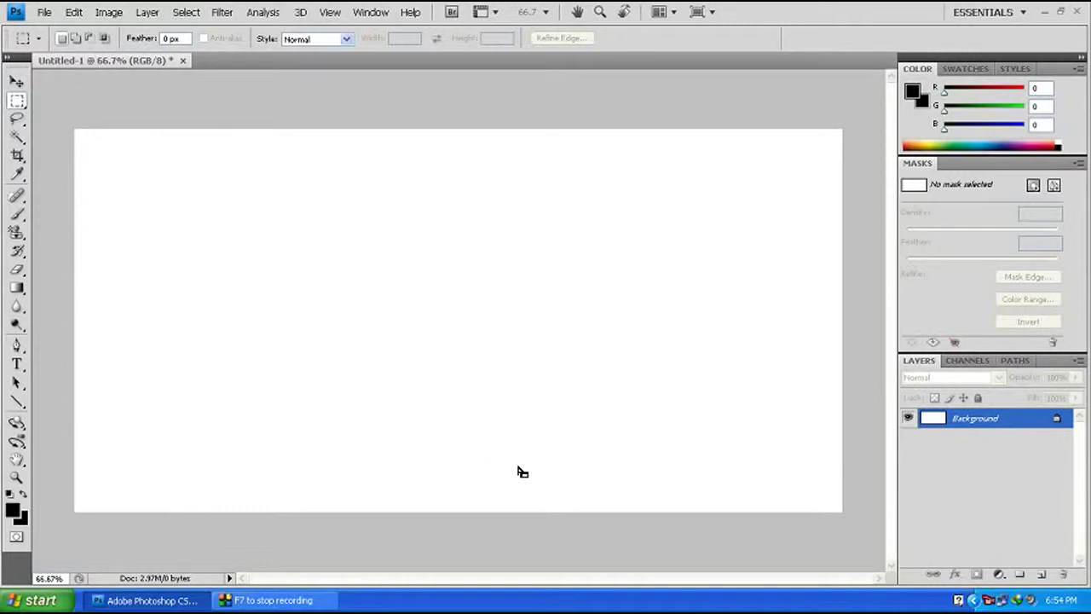
pyautogui.hotkey('ctrl', 'shift', 'n')
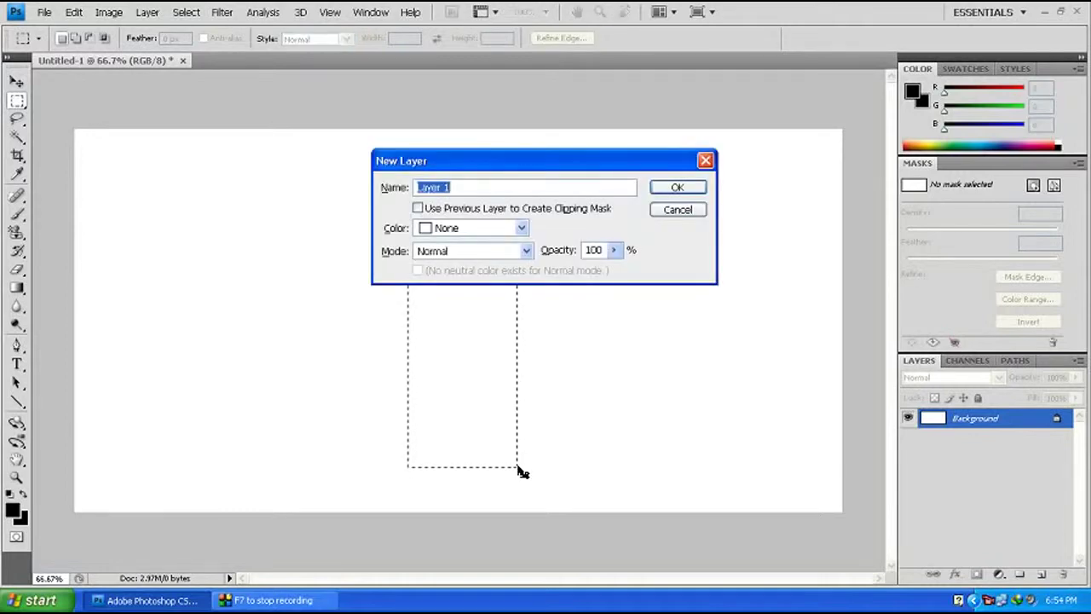
pyautogui.press('Return')
pyautogui.click(15, 514)
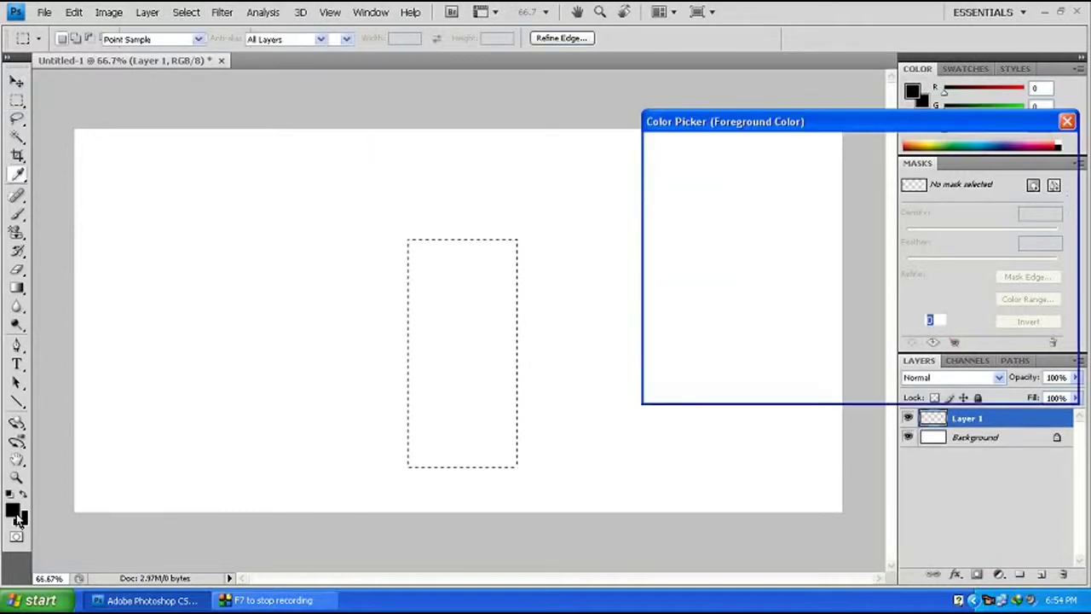
pyautogui.moveTo(845, 234); pyautogui.dragTo(843, 213)
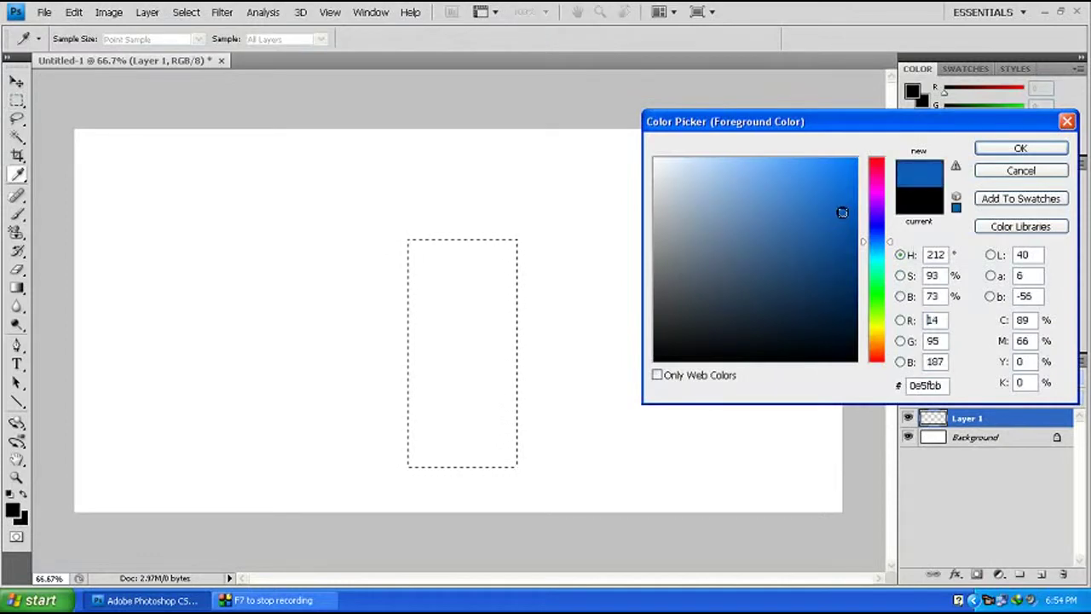
pyautogui.click(999, 150)
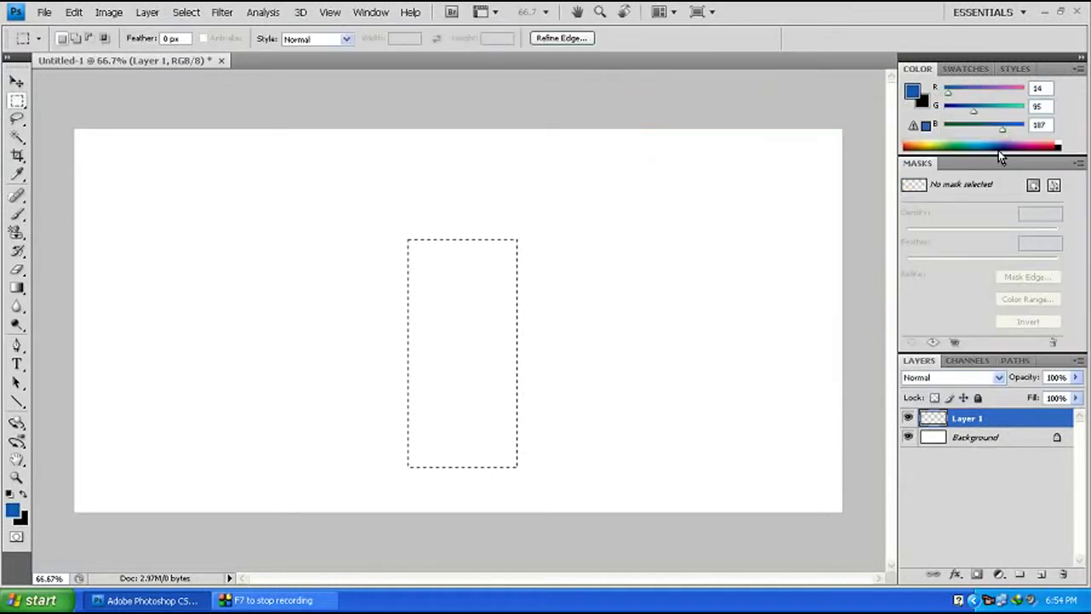
pyautogui.hotkey('alt', 'BackSpace')
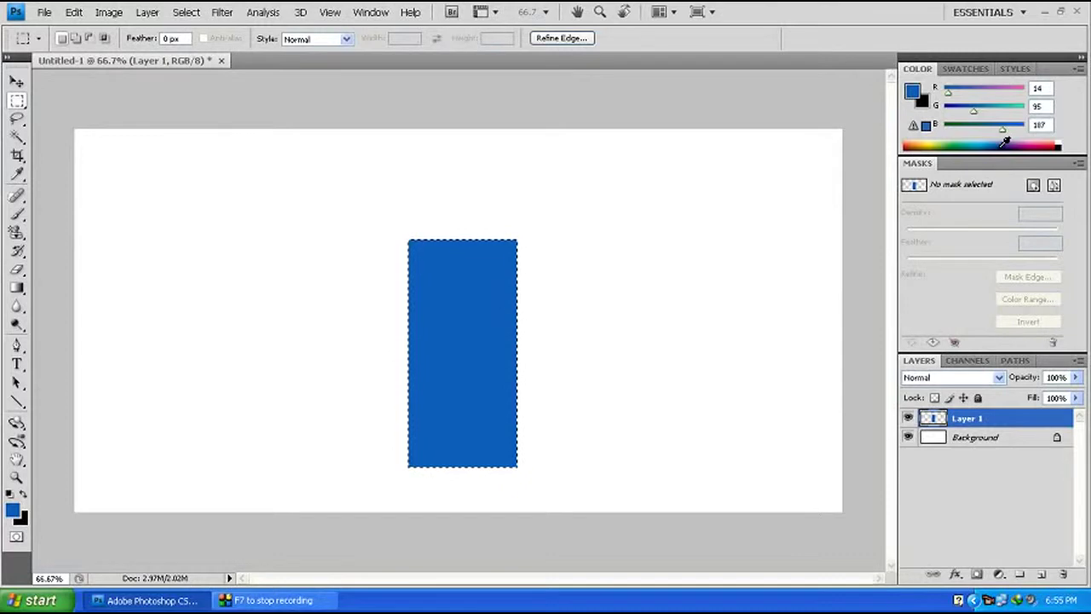
# Outline the blue rectangle with a 2 px black stroke and deselect.
pyautogui.hotkey('alt', 'e')
pyautogui.press('s')
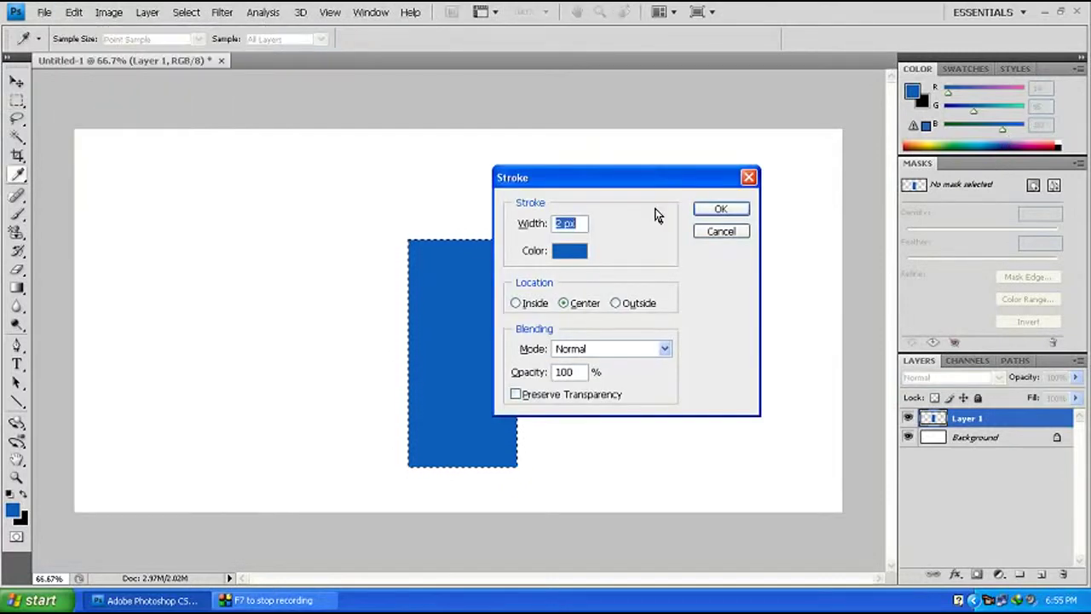
pyautogui.click(568, 250)
pyautogui.moveTo(658, 300); pyautogui.dragTo(647, 468)
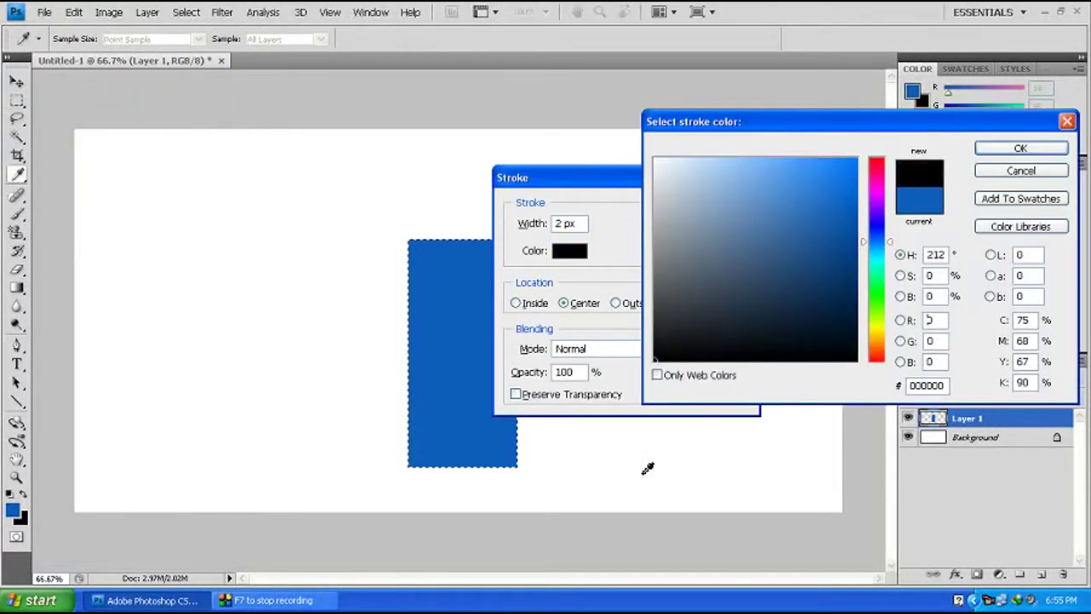
pyautogui.click(1040, 144)
pyautogui.click(728, 208)
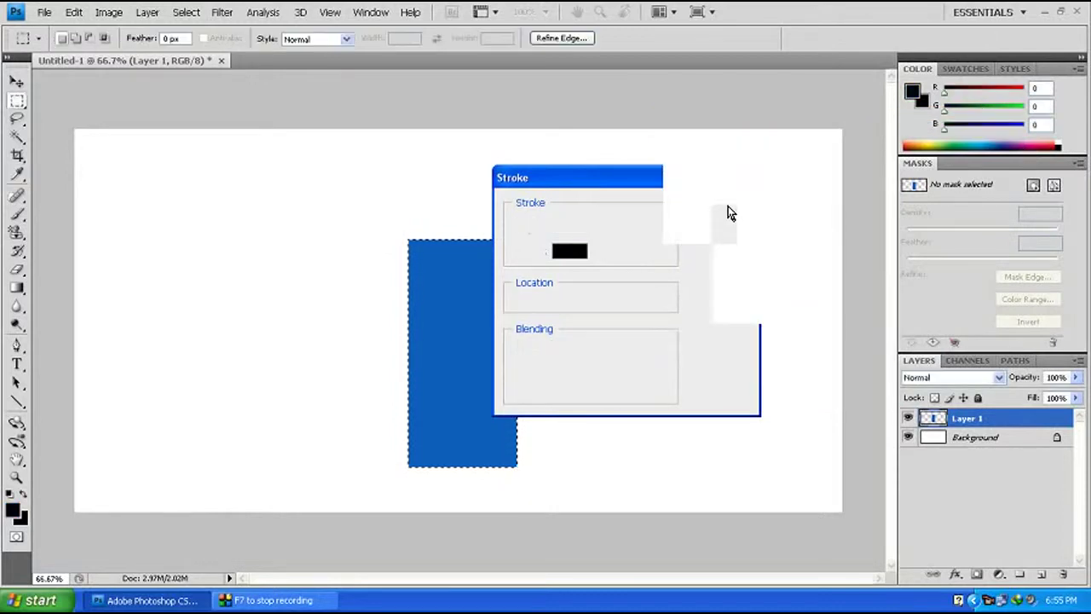
pyautogui.hotkey('ctrl', 'd')
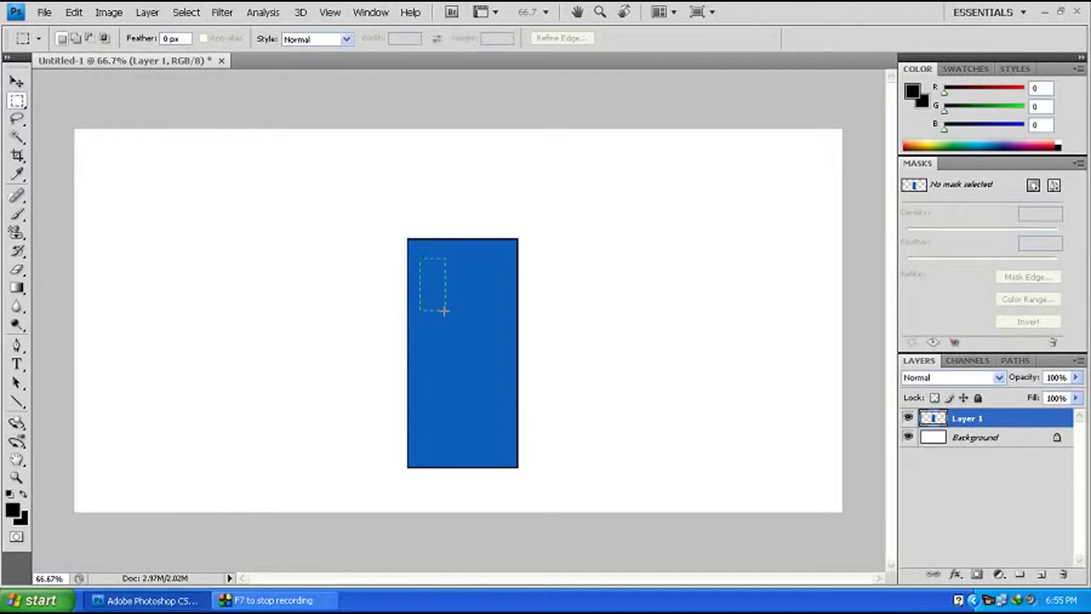
# Make a small white window with a 2 px black stroke on Layer 2, near the building's top-left.
pyautogui.moveTo(443, 311); pyautogui.dragTo(444, 311)
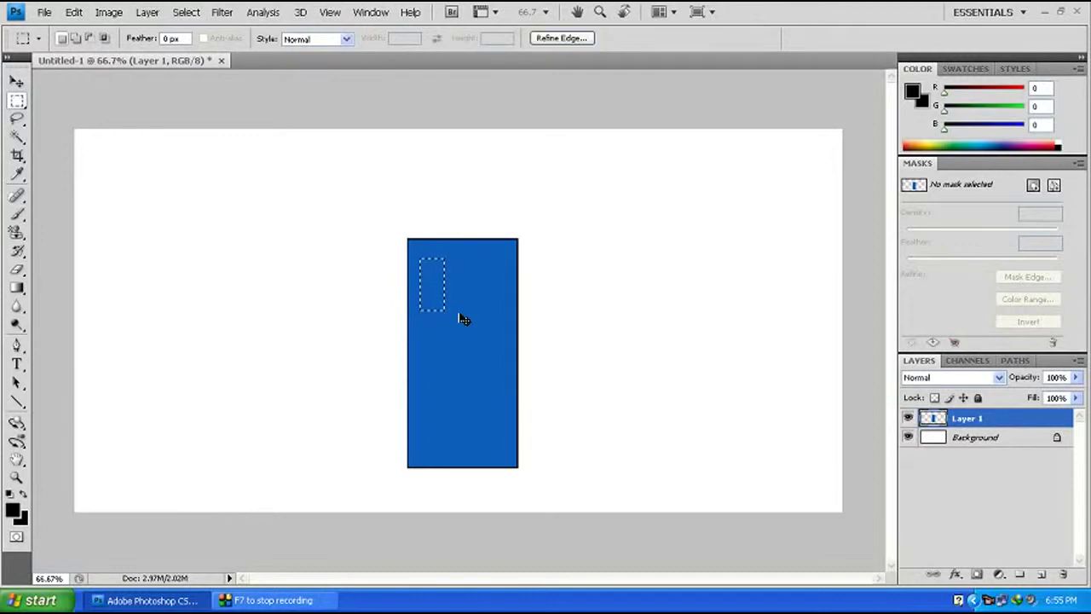
pyautogui.hotkey('ctrl', 'shift', 'n')
pyautogui.press('Return')
pyautogui.press('d')
pyautogui.press('x')
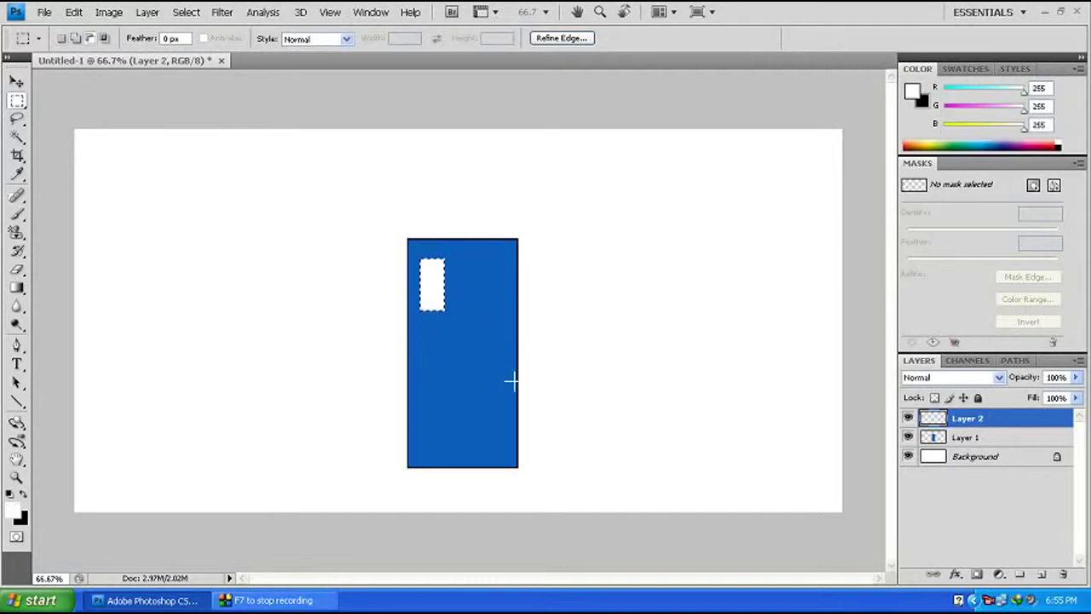
pyautogui.hotkey('alt', 'e')
pyautogui.press('s')
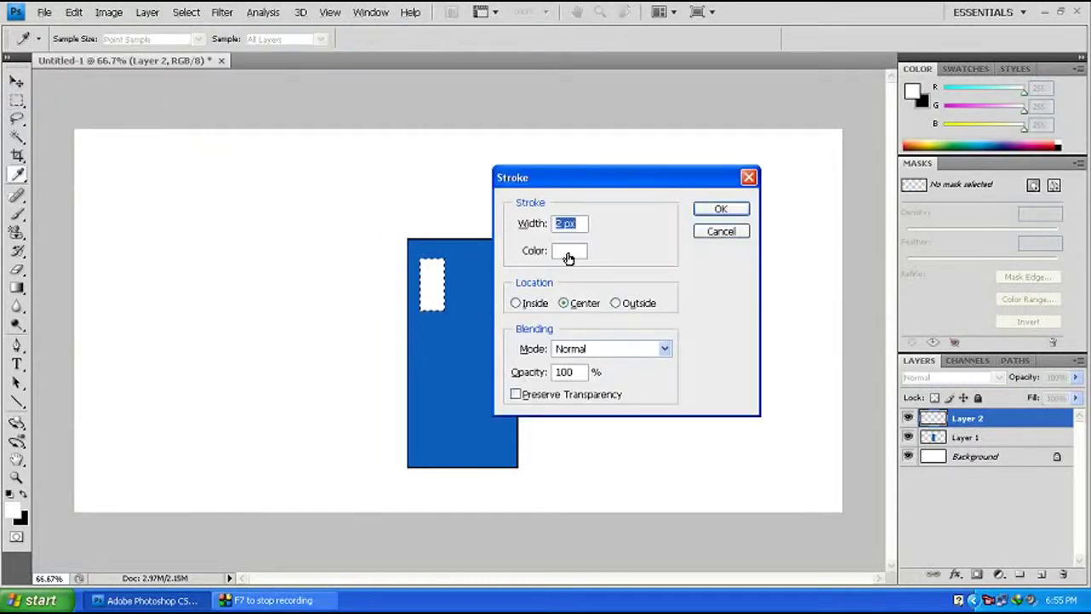
pyautogui.click(569, 252)
pyautogui.click(654, 362)
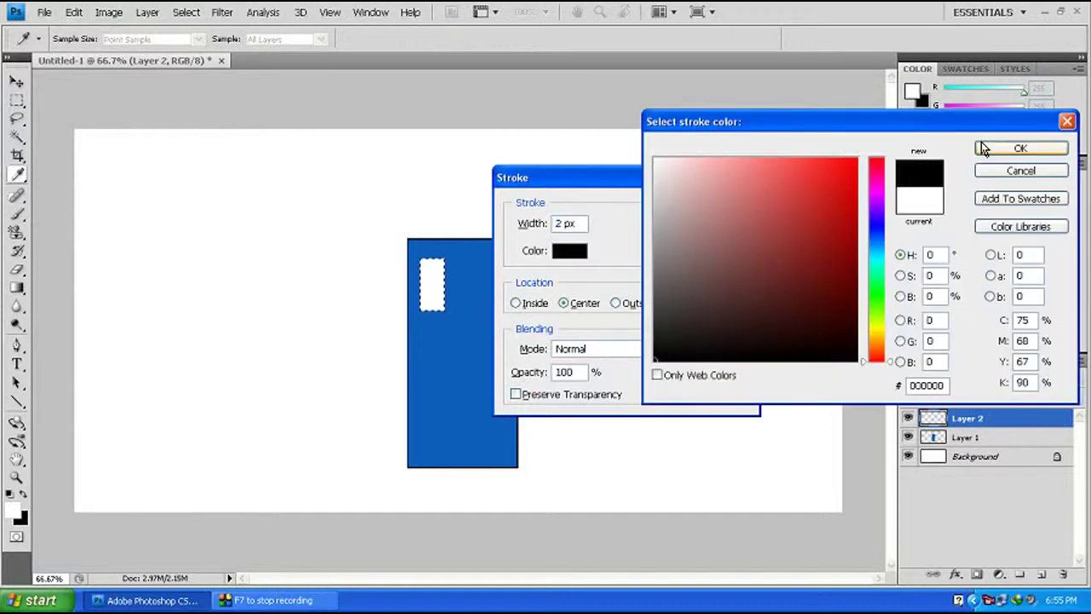
pyautogui.click(983, 147)
pyautogui.click(718, 208)
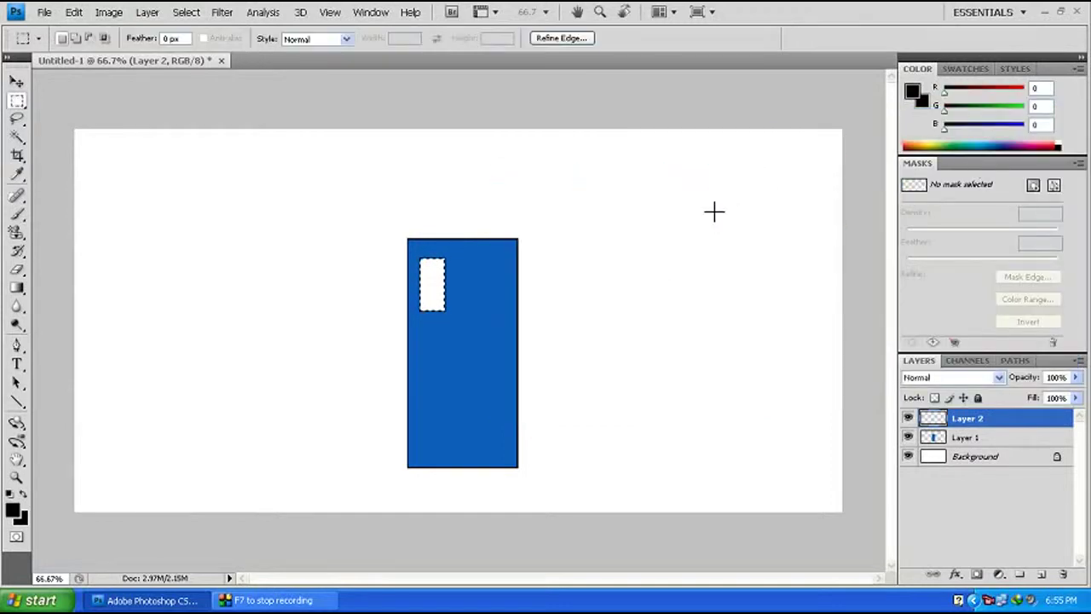
pyautogui.hotkey('ctrl', 'd')
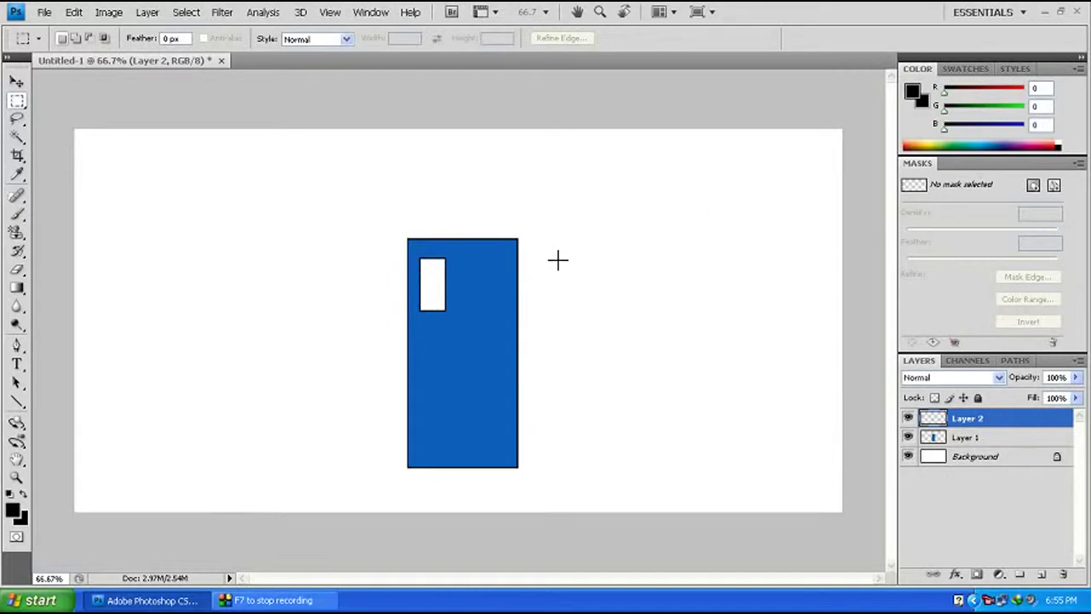
# Duplicate the window into two columns of three across the building.
pyautogui.click(16, 81)
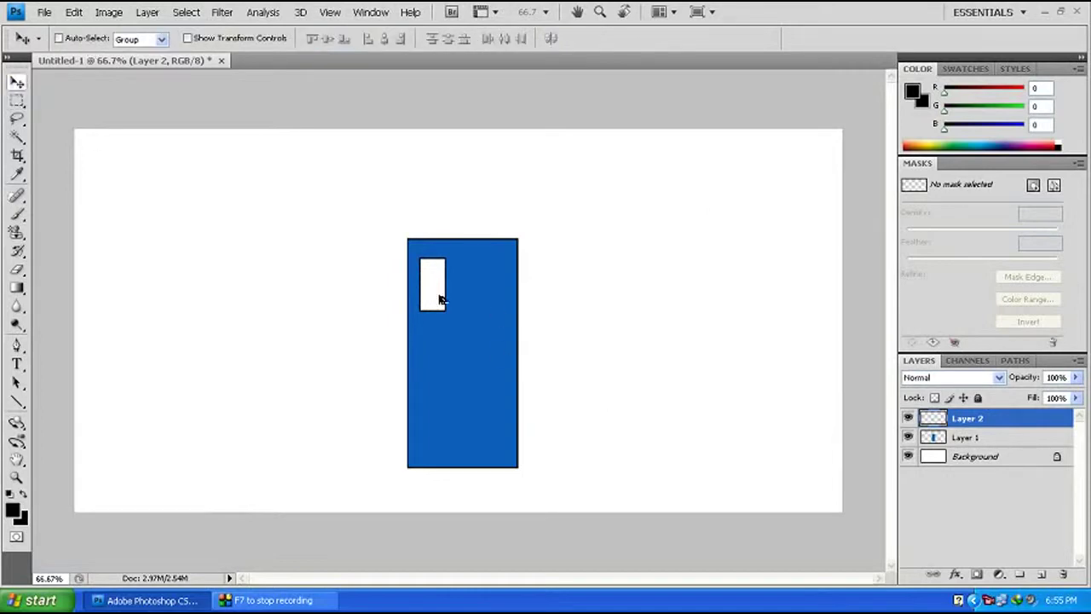
pyautogui.moveTo(437, 292); pyautogui.dragTo(483, 290)
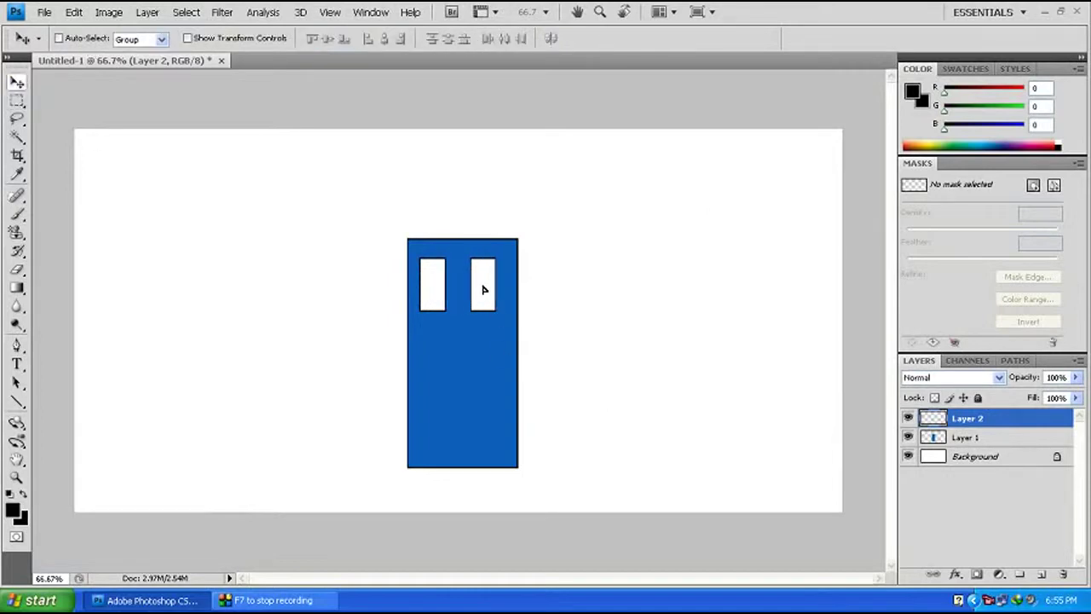
pyautogui.moveTo(945, 434); pyautogui.dragTo(955, 423)
pyautogui.click(955, 419)
pyautogui.keyDown('shift'); pyautogui.click(938, 438); pyautogui.keyUp('shift')
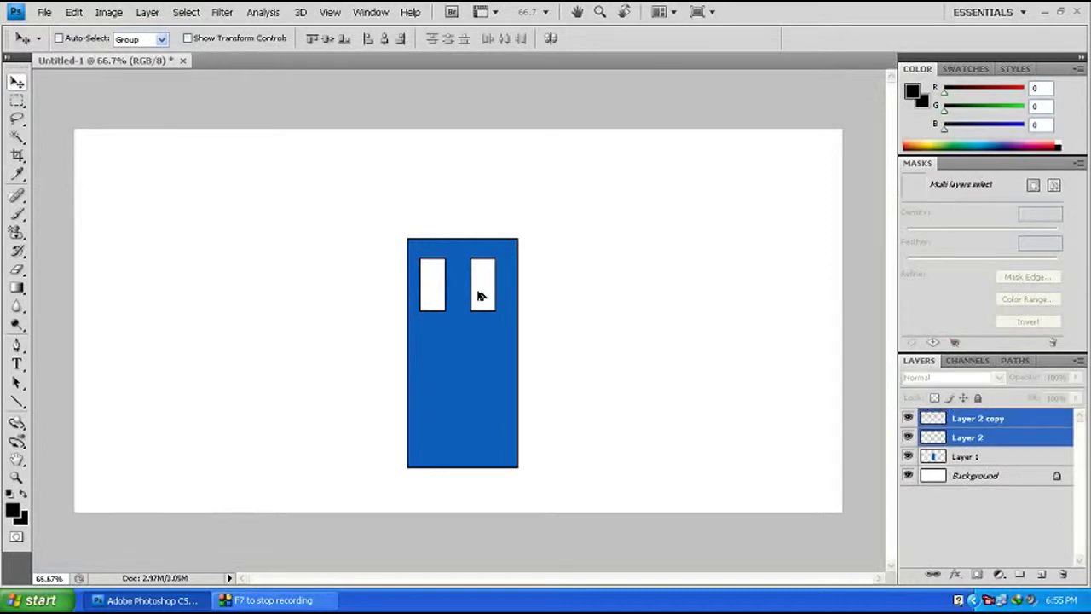
pyautogui.moveTo(479, 296); pyautogui.dragTo(481, 366)
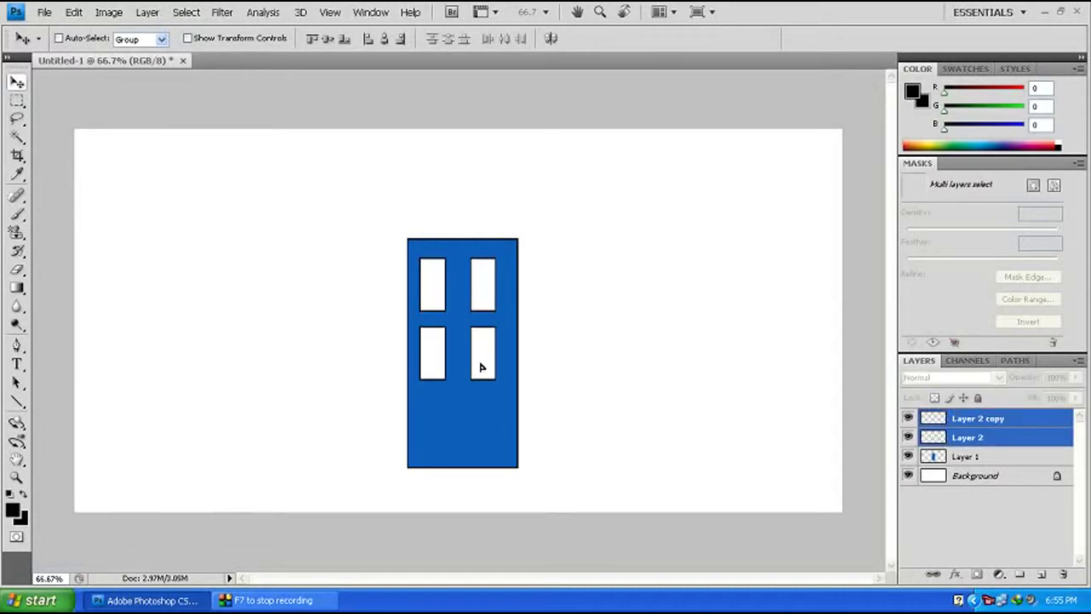
pyautogui.moveTo(478, 350); pyautogui.dragTo(482, 424)
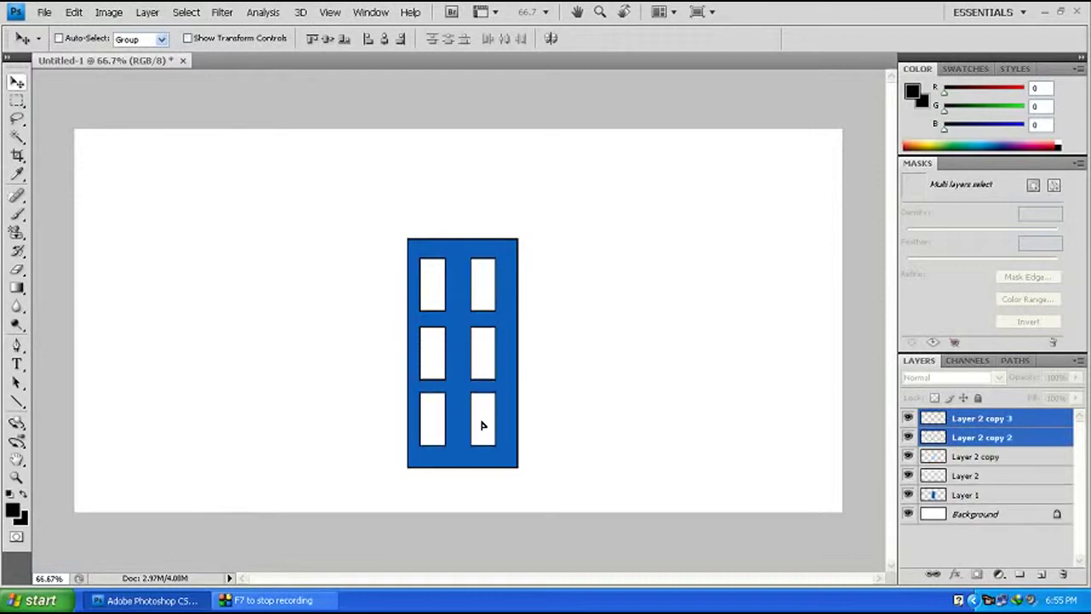
# Select all six window layers and nudge them to sit centred in the building.
pyautogui.keyDown('shift'); pyautogui.click(988, 514); pyautogui.keyUp('shift')
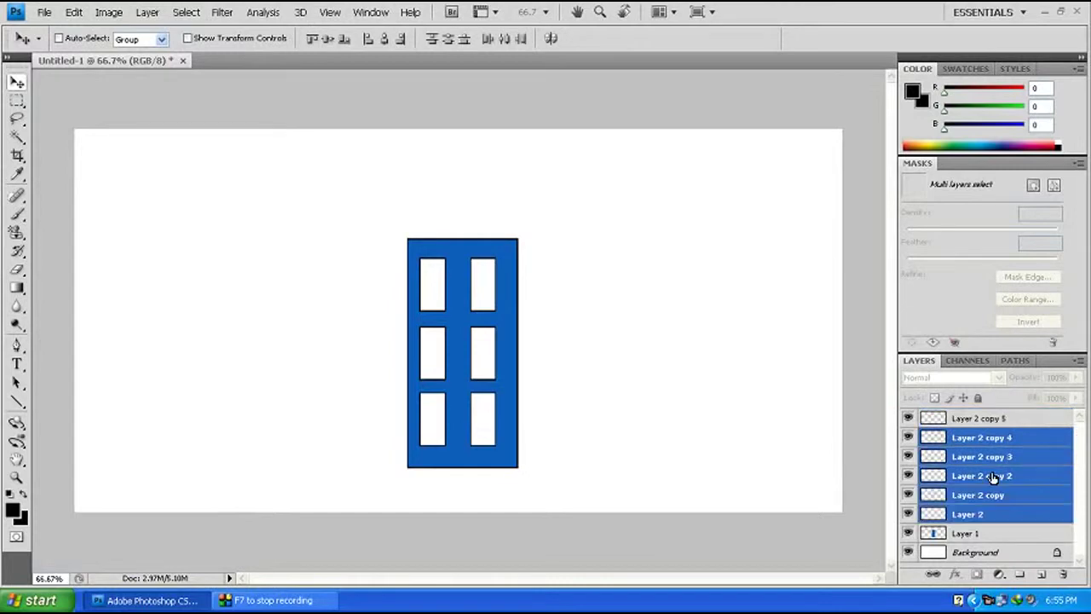
pyautogui.click(989, 418)
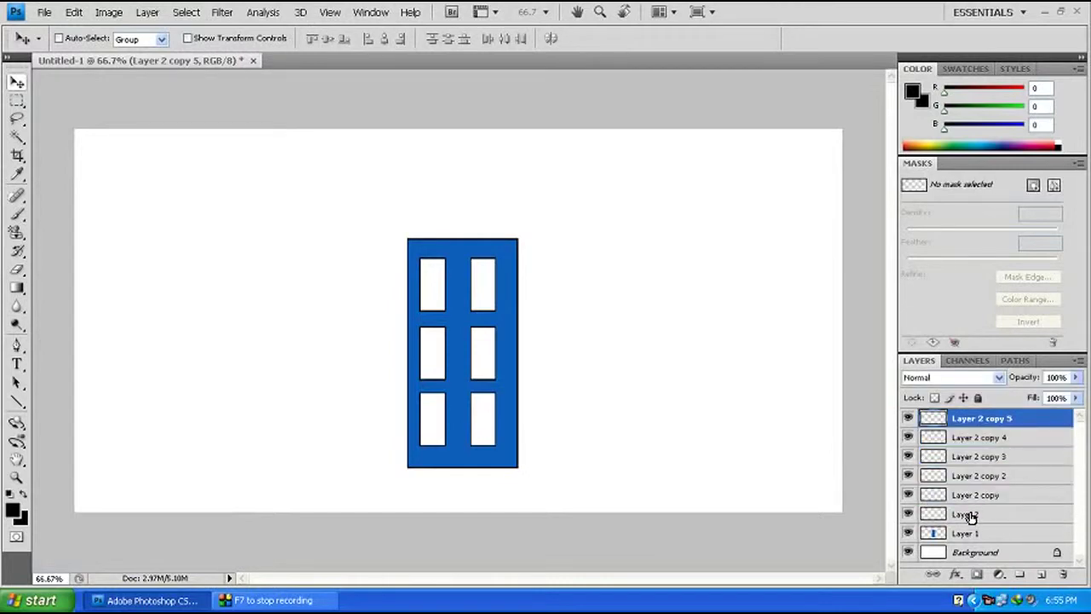
pyautogui.keyDown('shift'); pyautogui.click(970, 515); pyautogui.keyUp('shift')
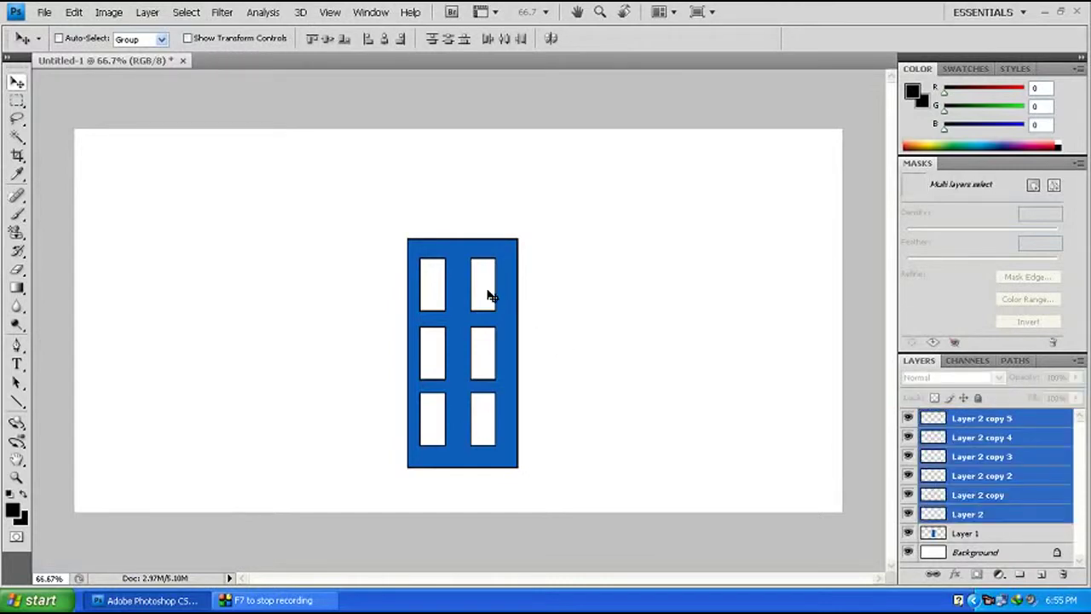
pyautogui.hotkey('shift', 'Right')
pyautogui.hotkey('ctrl', 'z')
pyautogui.hotkey('ctrl', 'z')
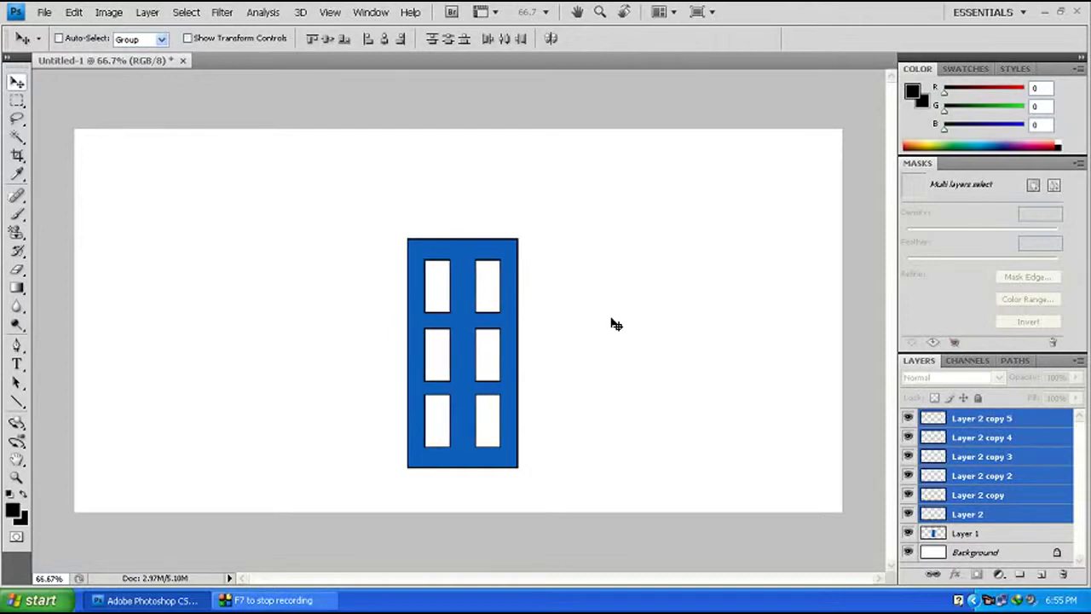
pyautogui.press('Left')
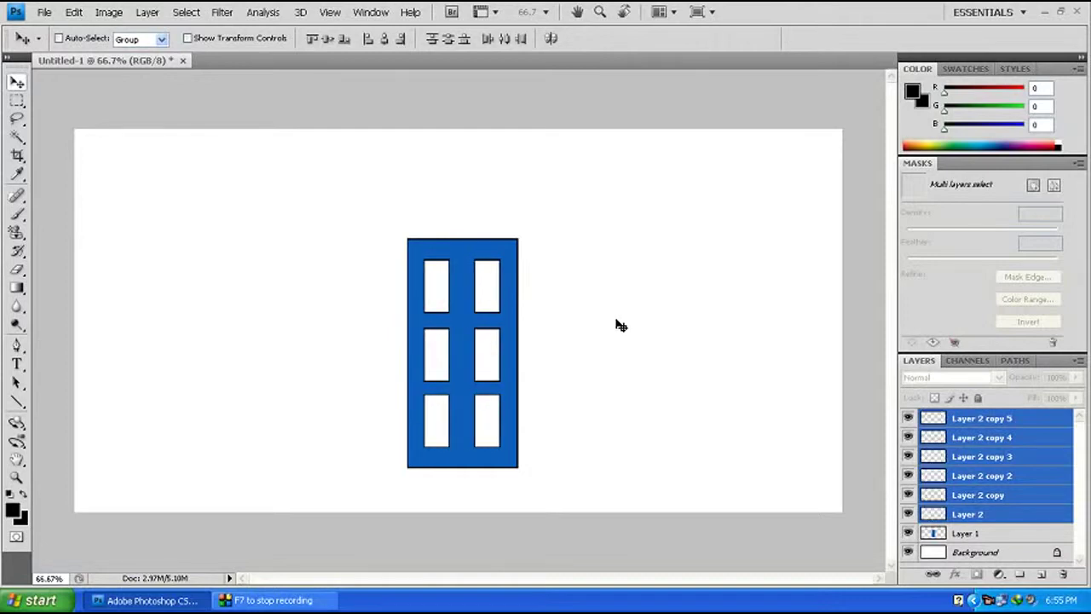
pyautogui.click(1011, 516)
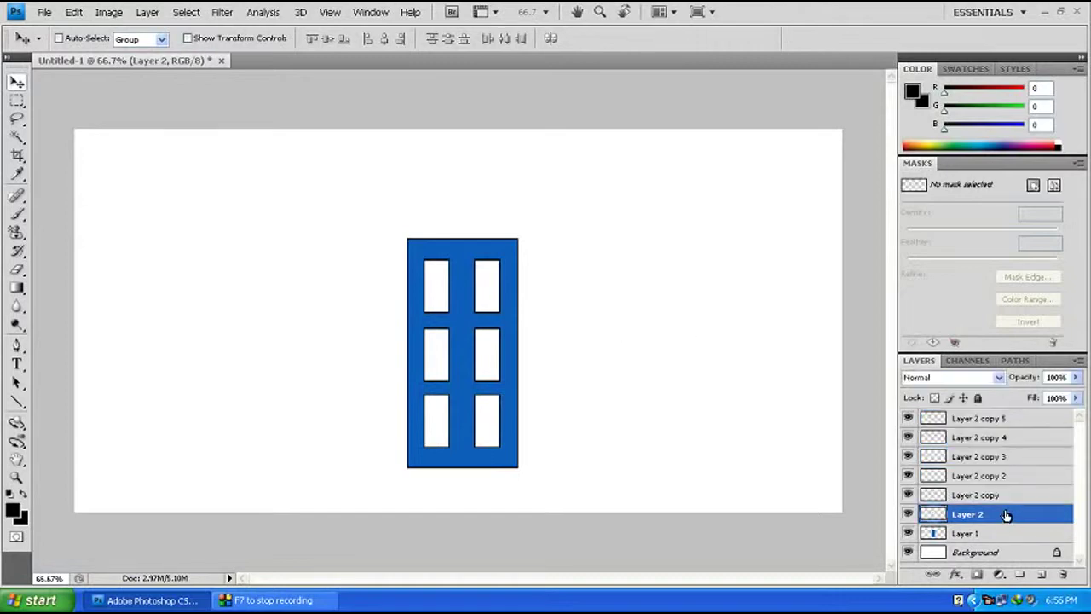
# Copy the plain blue building to the right and skew it into a thin slanted side strip.
pyautogui.rightClick(515, 312)
pyautogui.click(521, 317)
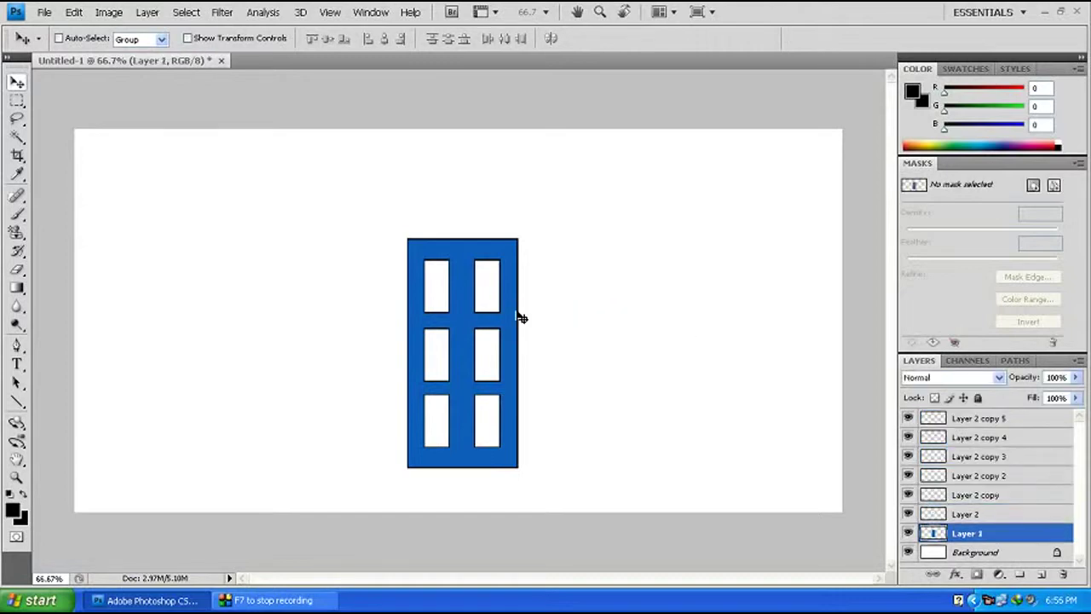
pyautogui.moveTo(509, 313); pyautogui.dragTo(621, 310)
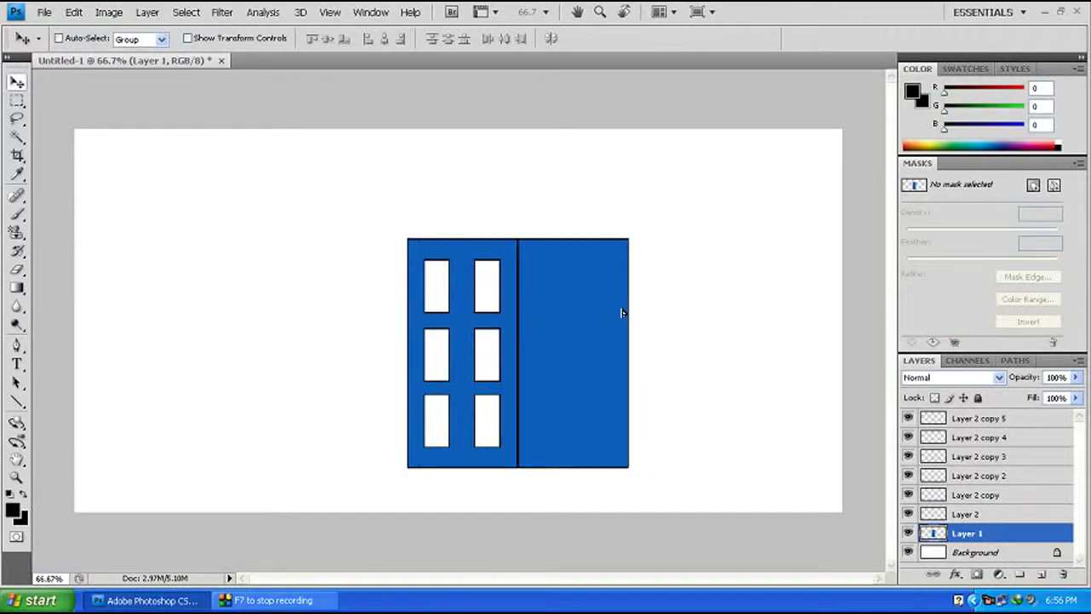
pyautogui.hotkey('ctrl', 't')
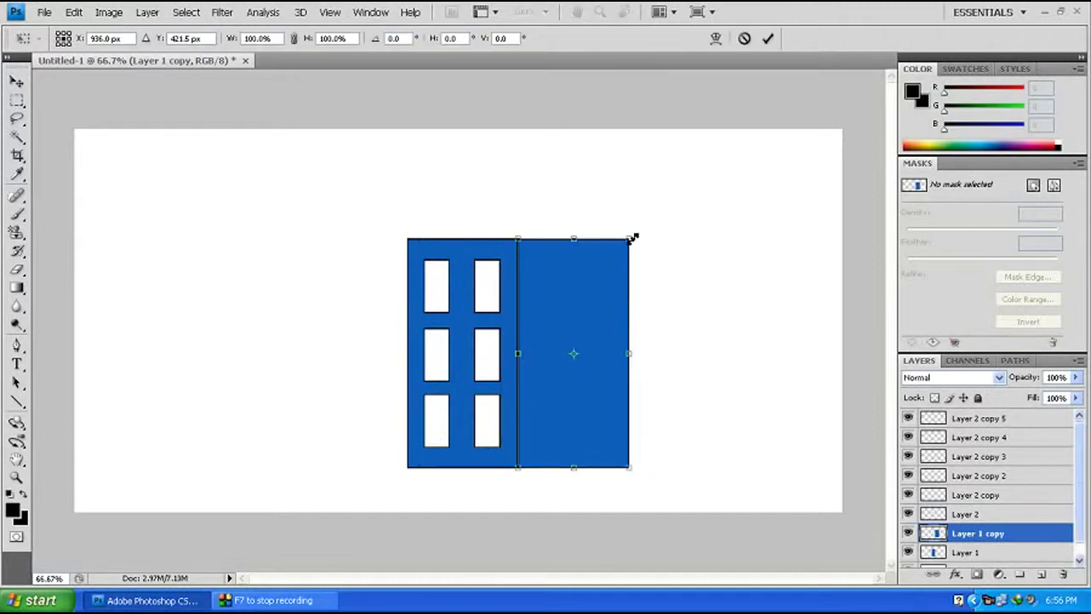
pyautogui.moveTo(629, 241); pyautogui.dragTo(529, 244)
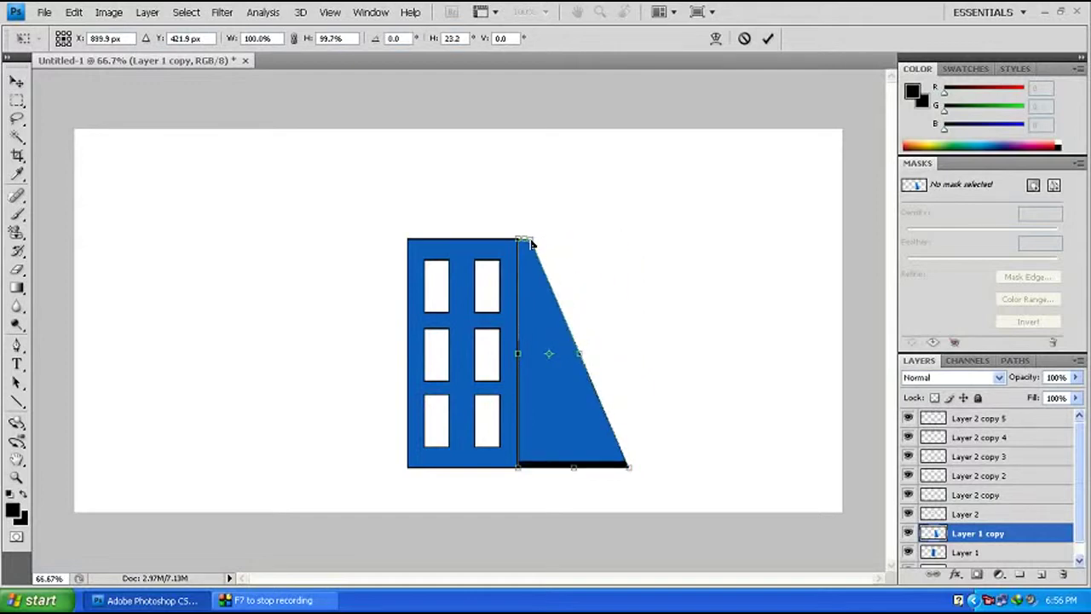
pyautogui.moveTo(633, 474); pyautogui.dragTo(537, 452)
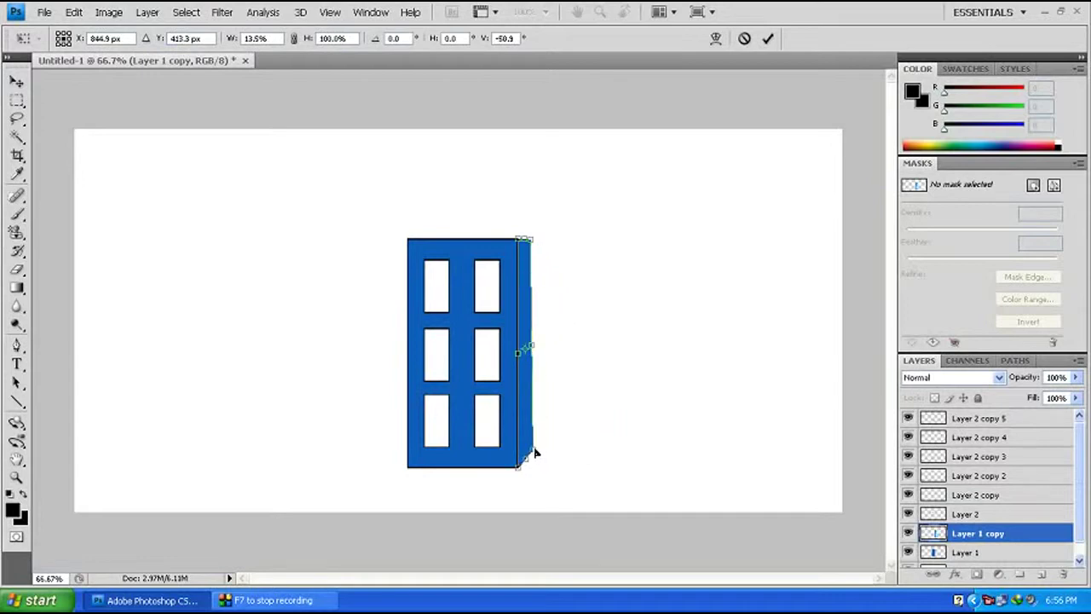
pyautogui.moveTo(535, 453); pyautogui.dragTo(531, 453)
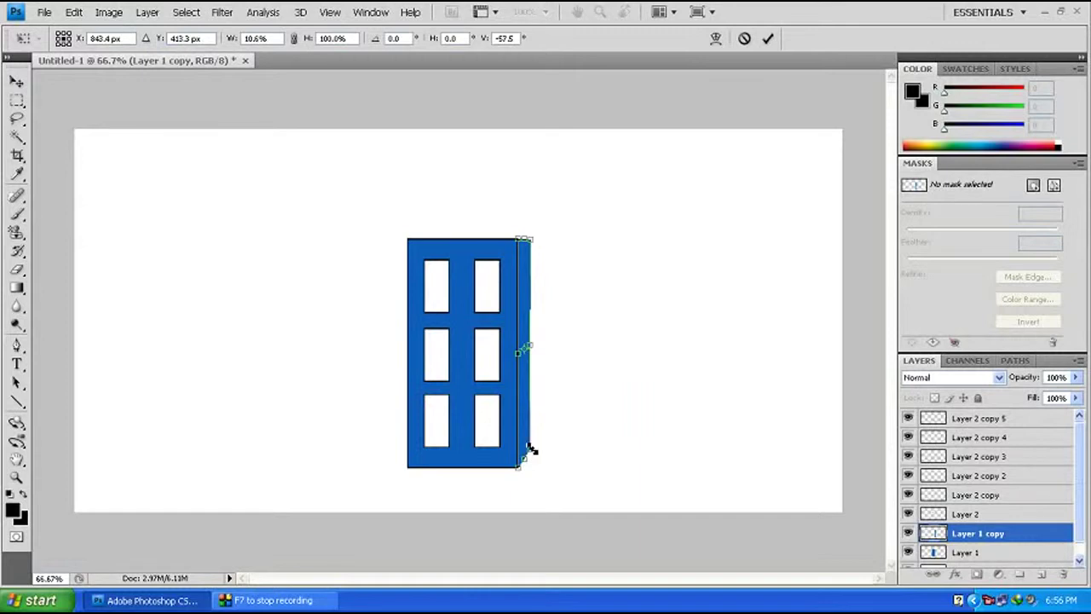
pyautogui.press('Return')
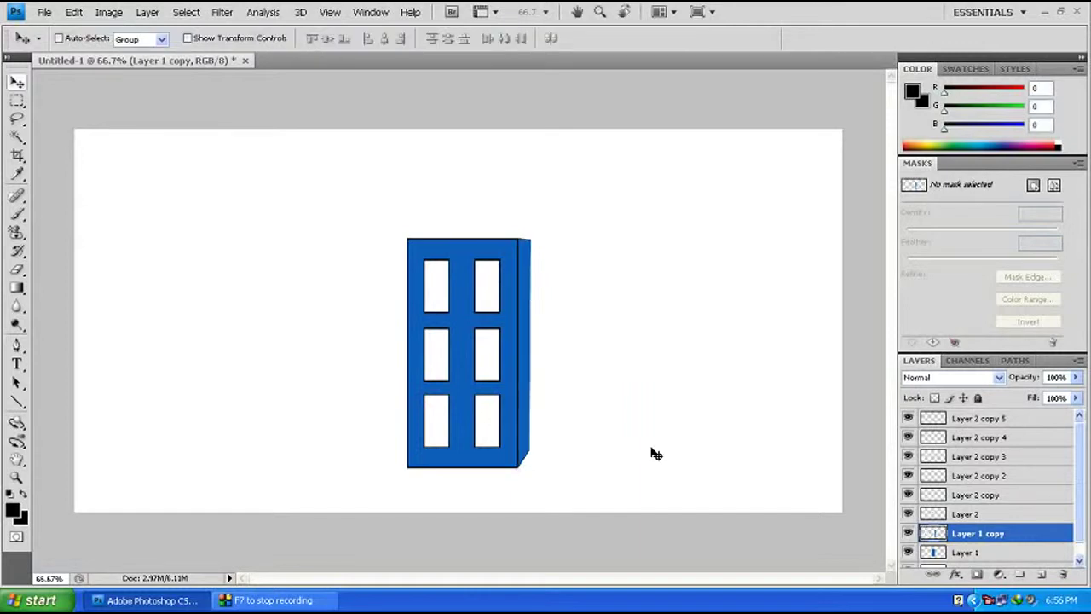
pyautogui.click(1039, 426)
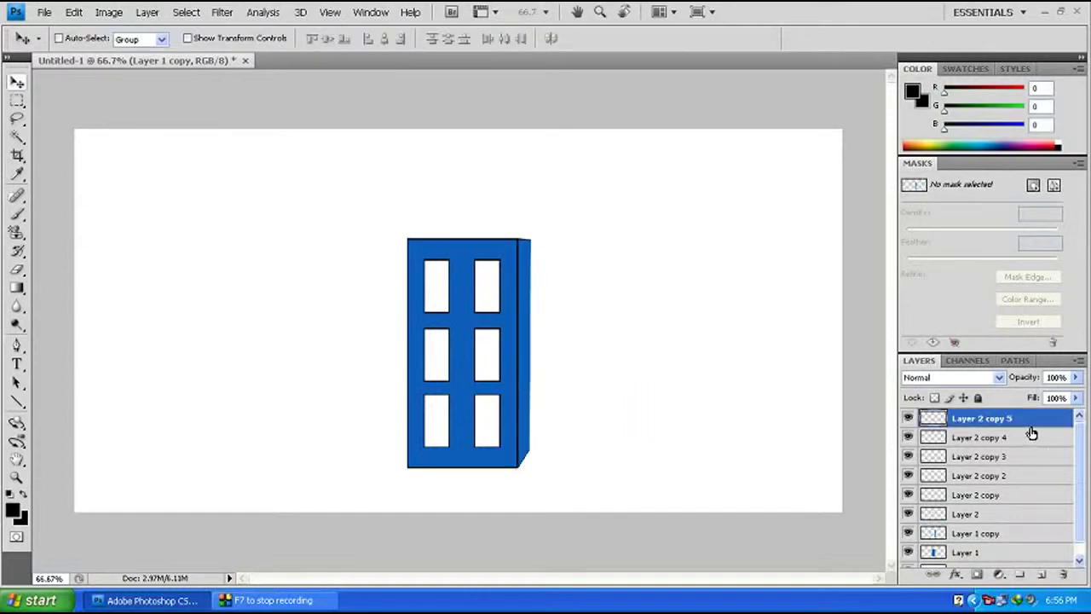
# Merge all the building layers into one layer named Building 1.
pyautogui.keyDown('shift'); pyautogui.click(979, 555); pyautogui.keyUp('shift')
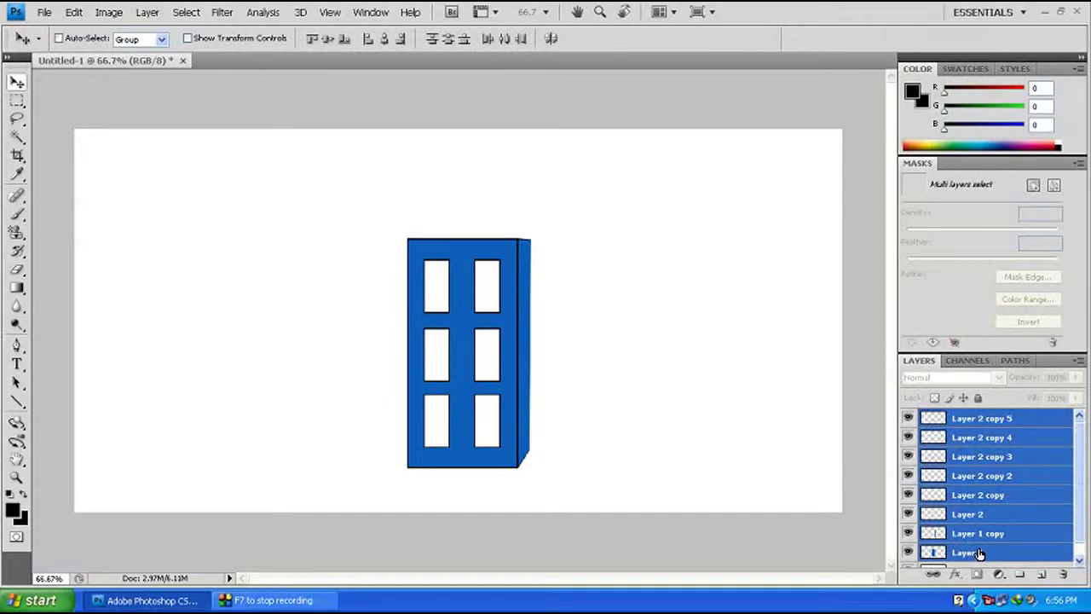
pyautogui.hotkey('ctrl', 'e')
pyautogui.click(908, 419)
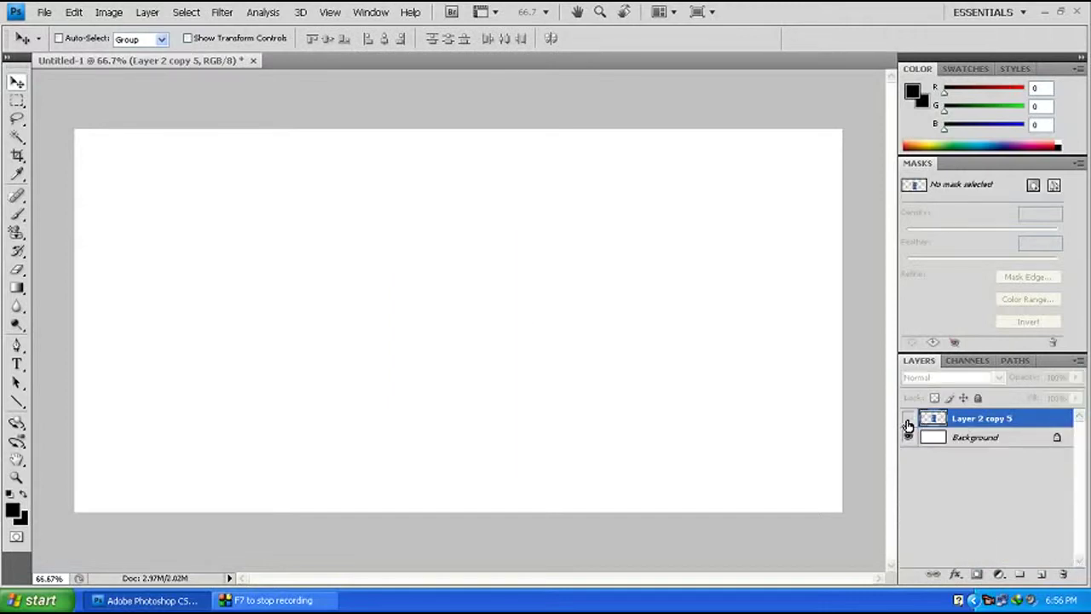
pyautogui.doubleClick(980, 419)
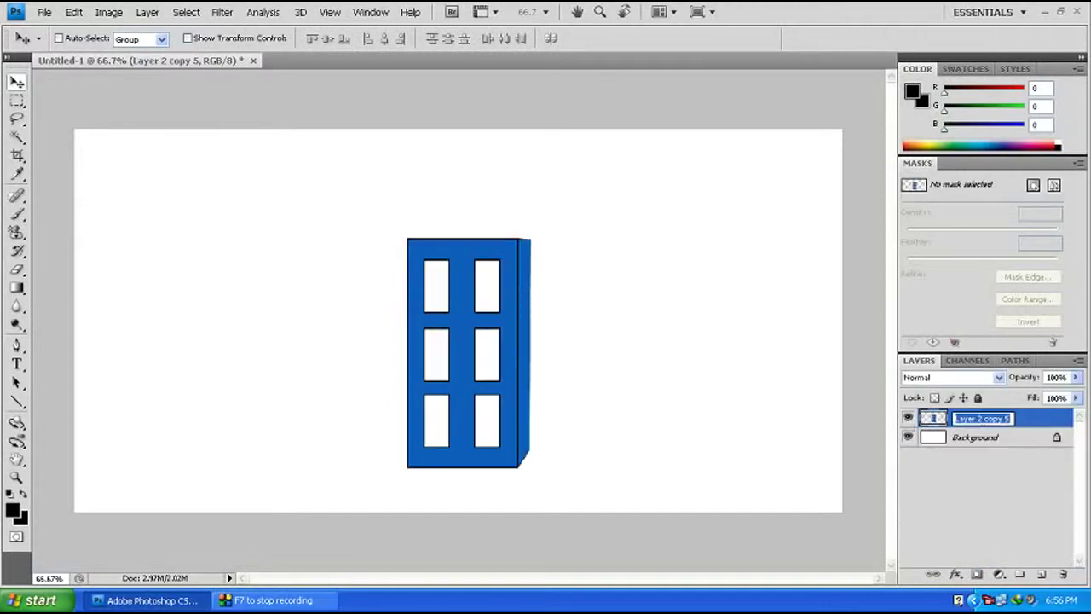
pyautogui.write('Building 1')
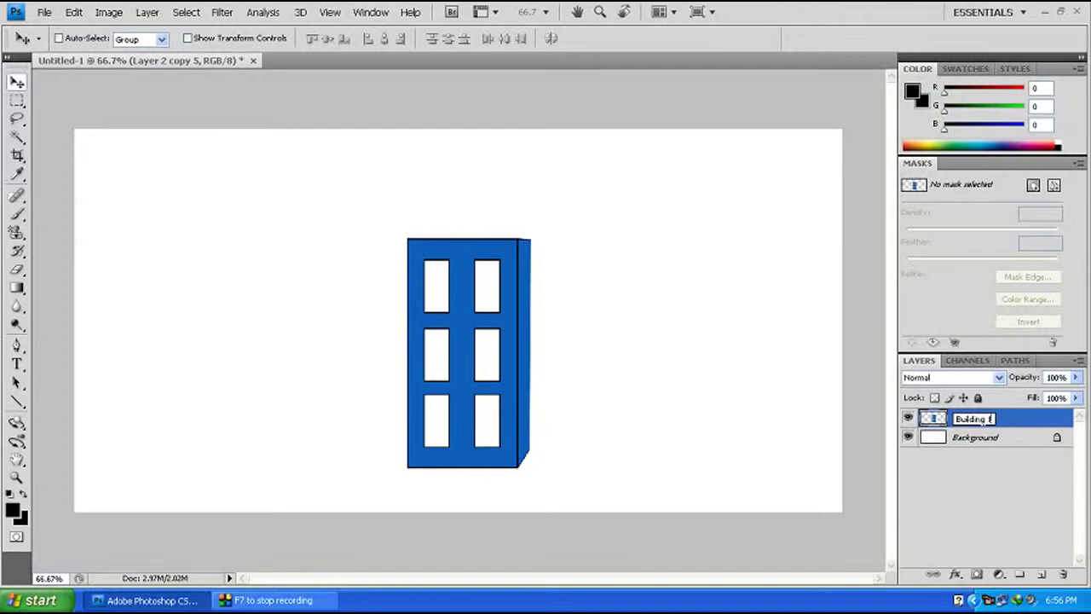
pyautogui.press('Return')
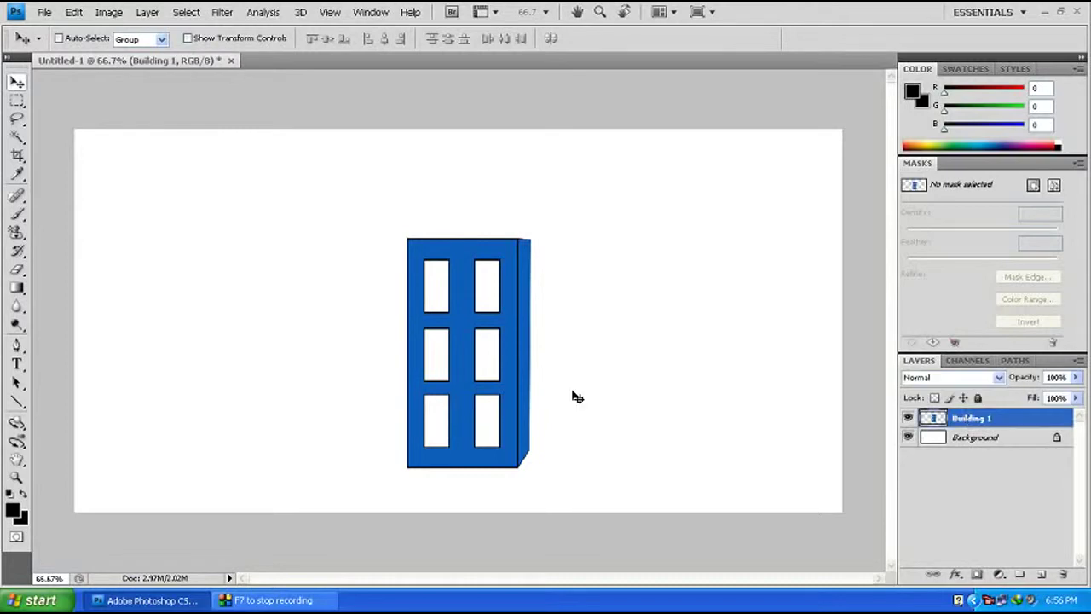
# Move Building 1 to the canvas's left edge.
pyautogui.rightClick(450, 338)
pyautogui.click(465, 346)
pyautogui.moveTo(415, 356)
pyautogui.mouseDown()
pyautogui.moveTo(132, 395)
pyautogui.moveTo(137, 370)
pyautogui.mouseUp()
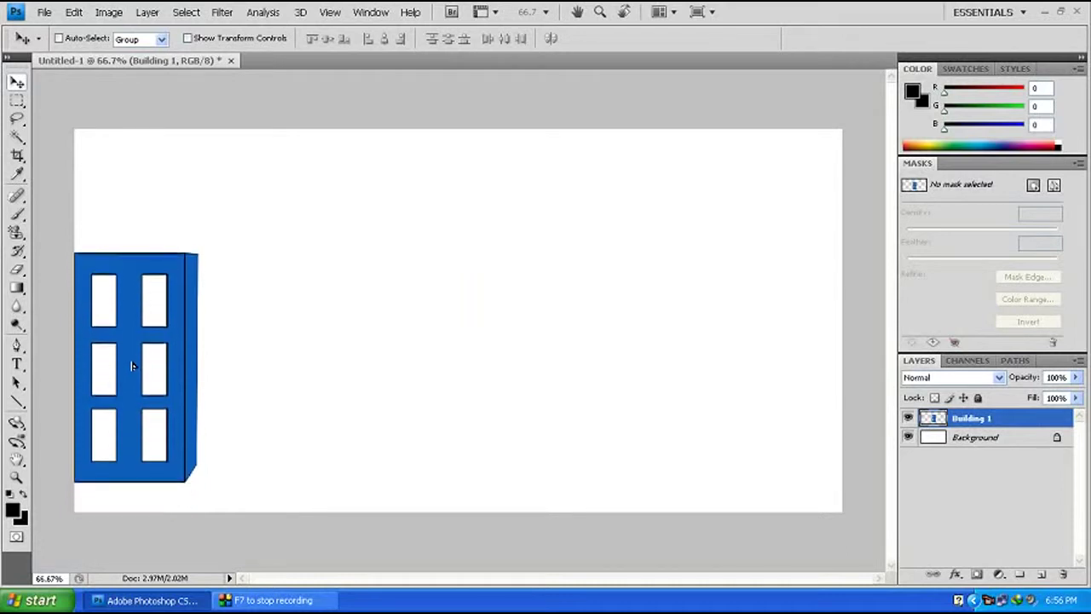
# Stretch the building to about 124% height and drag a copy beside it.
pyautogui.hotkey('ctrl', 't')
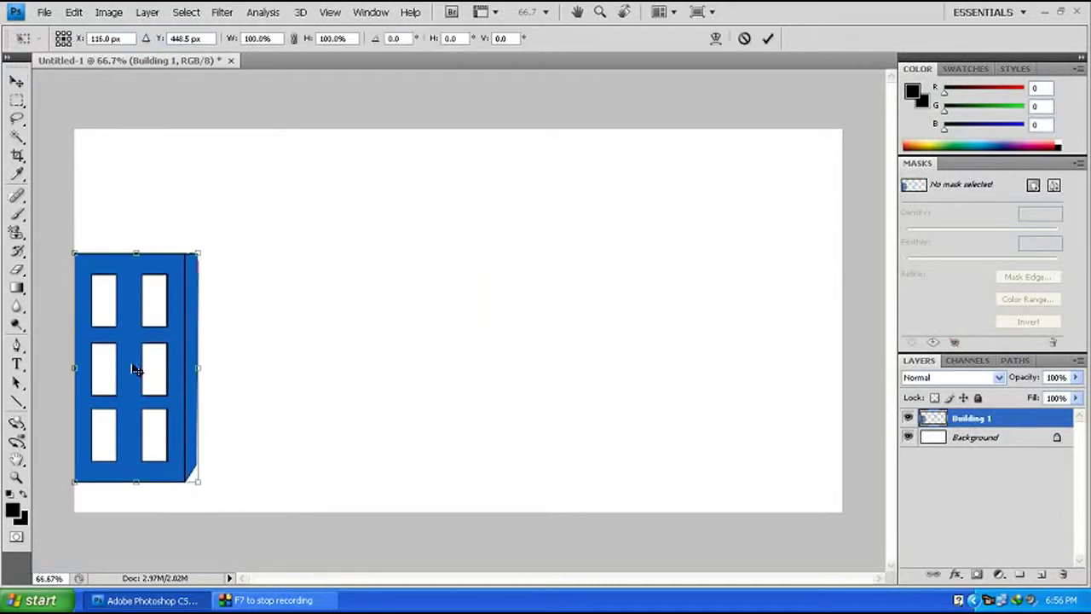
pyautogui.moveTo(137, 253); pyautogui.dragTo(136, 207)
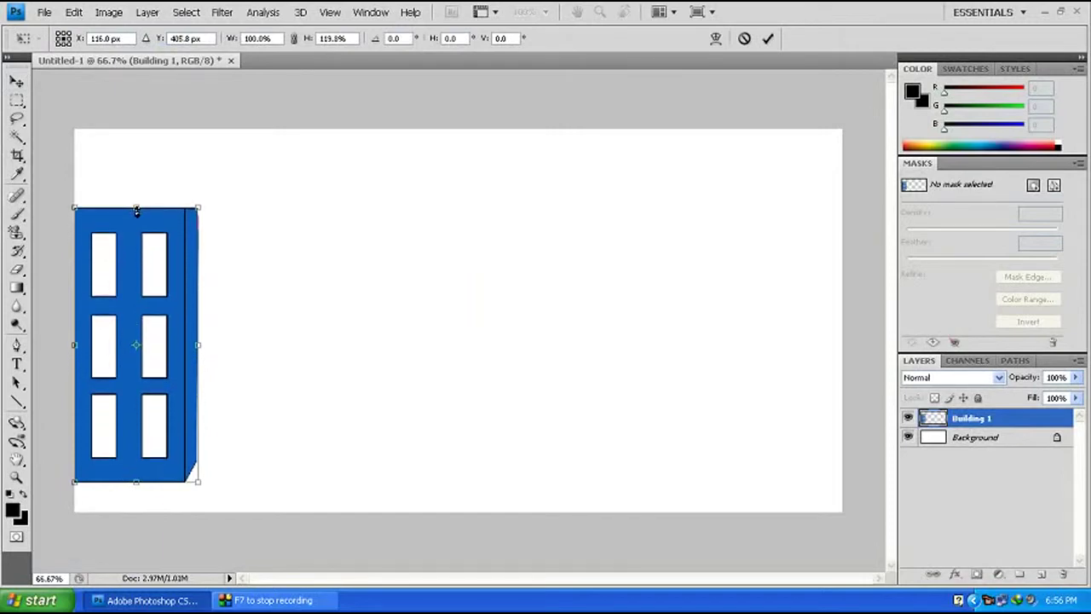
pyautogui.moveTo(136, 210); pyautogui.dragTo(138, 201)
pyautogui.press('Return')
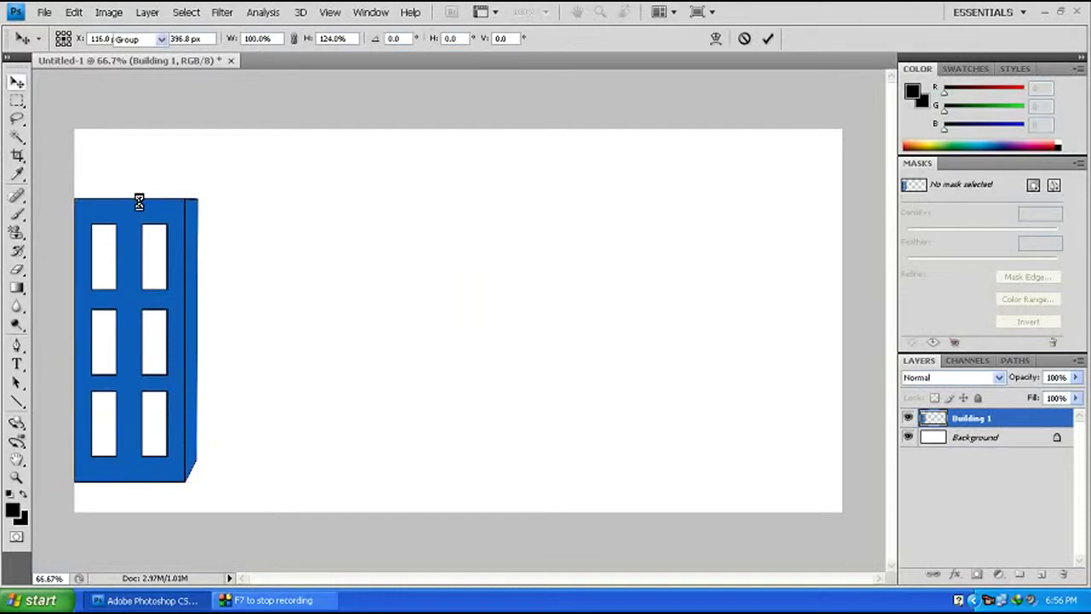
pyautogui.moveTo(164, 279); pyautogui.dragTo(265, 281)
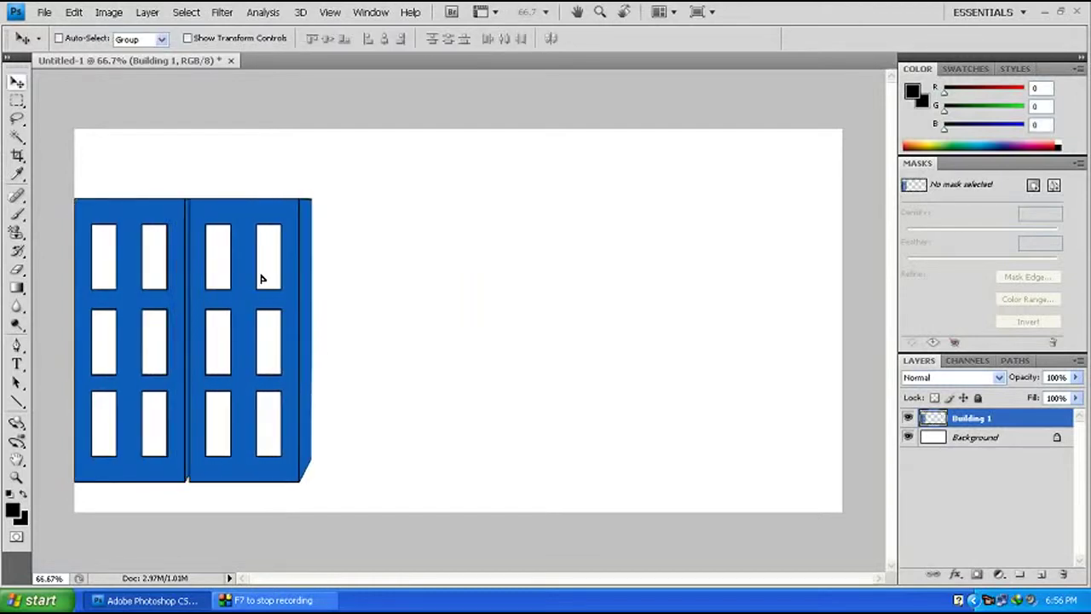
# Shorten the second building copy to a lower height.
pyautogui.hotkey('ctrl', 't')
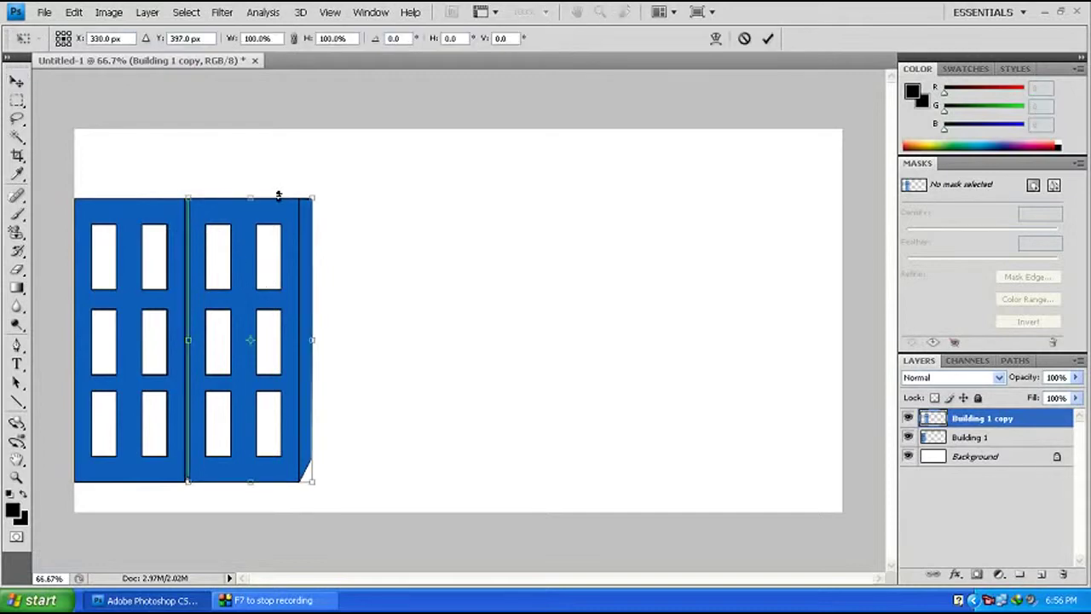
pyautogui.moveTo(253, 195); pyautogui.dragTo(238, 266)
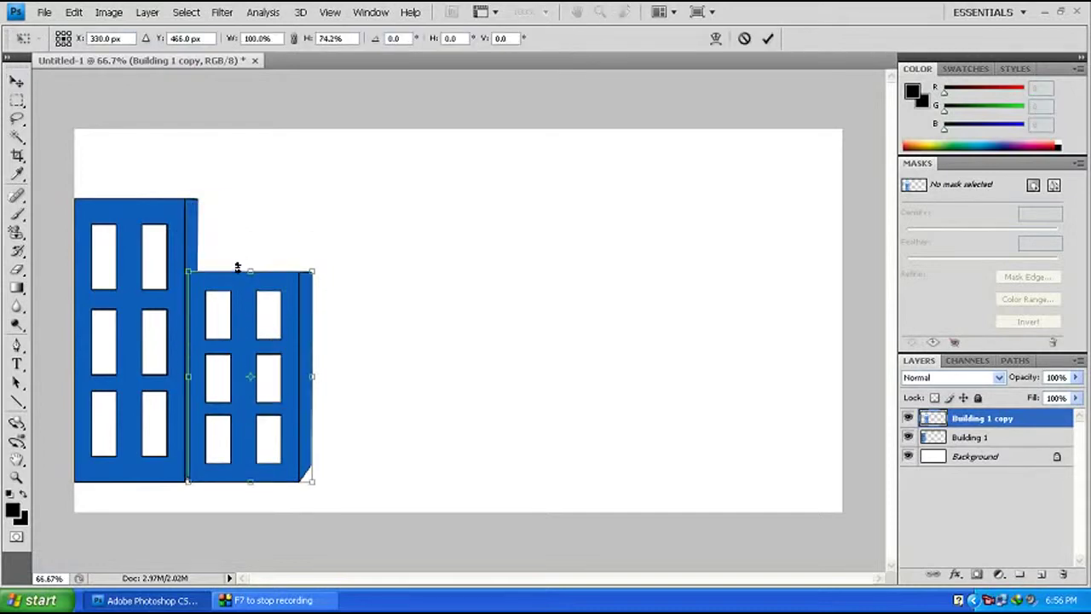
pyautogui.moveTo(238, 267); pyautogui.dragTo(238, 253)
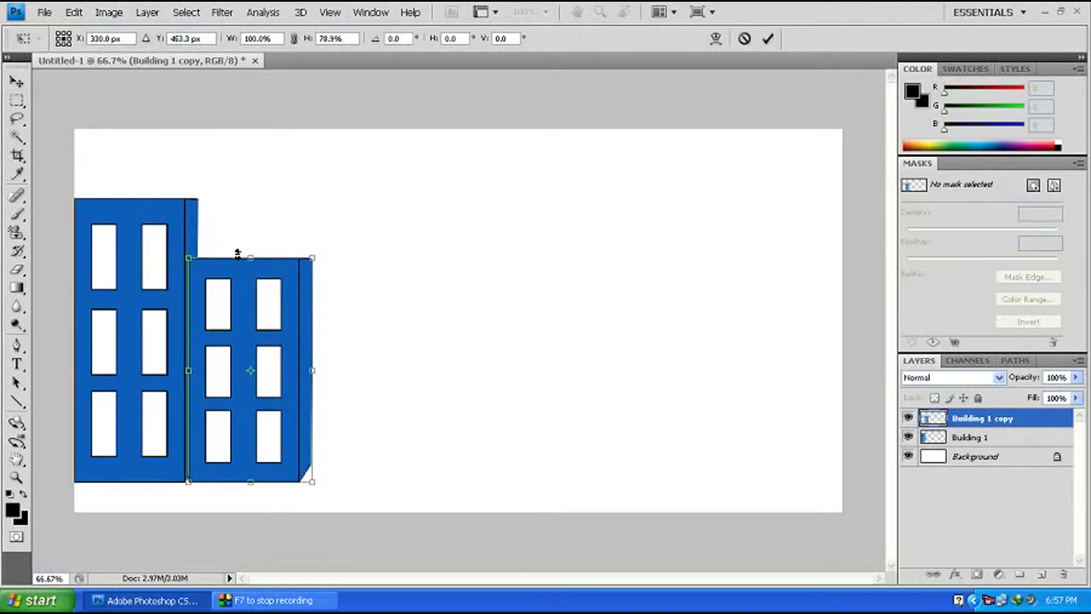
pyautogui.press('Return')
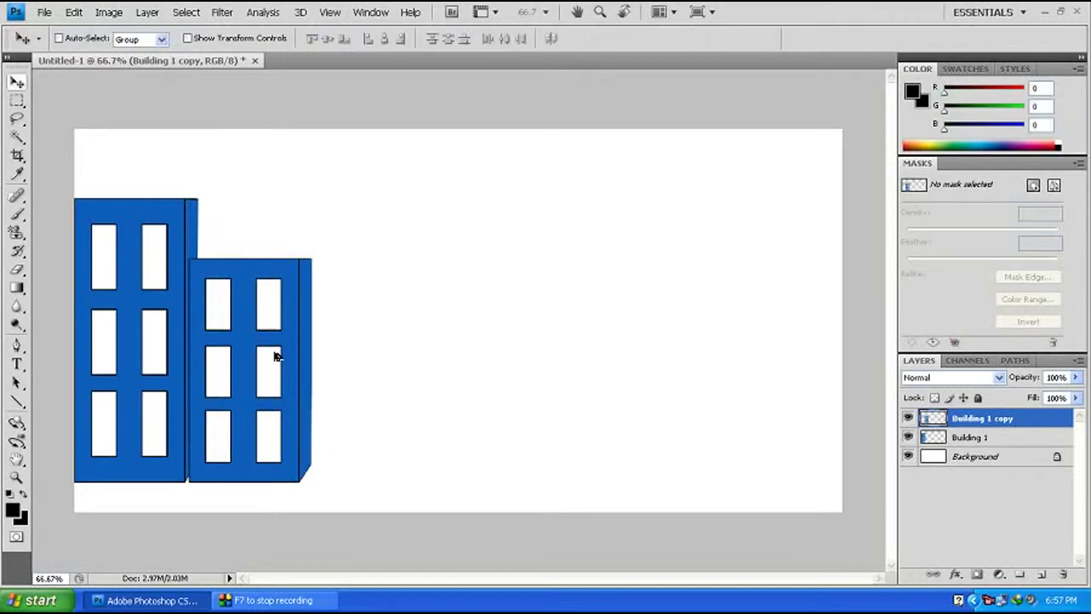
# Add a third building right of the shorter one, made narrower and taller.
pyautogui.rightClick(276, 330)
pyautogui.rightClick(160, 284)
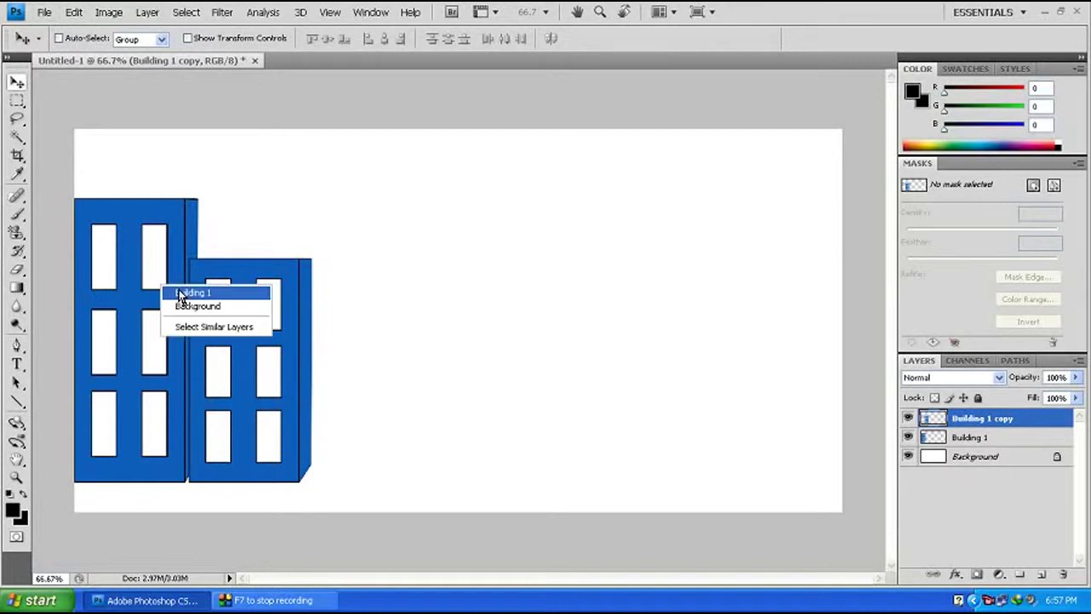
pyautogui.click(170, 292)
pyautogui.moveTo(158, 286); pyautogui.dragTo(394, 280)
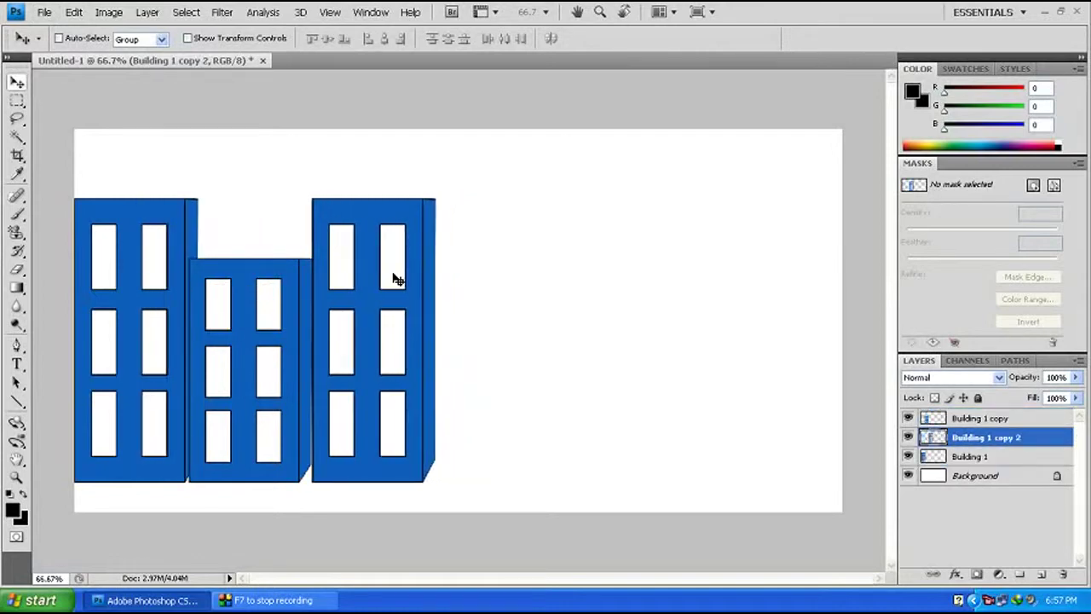
pyautogui.hotkey('ctrl', 't')
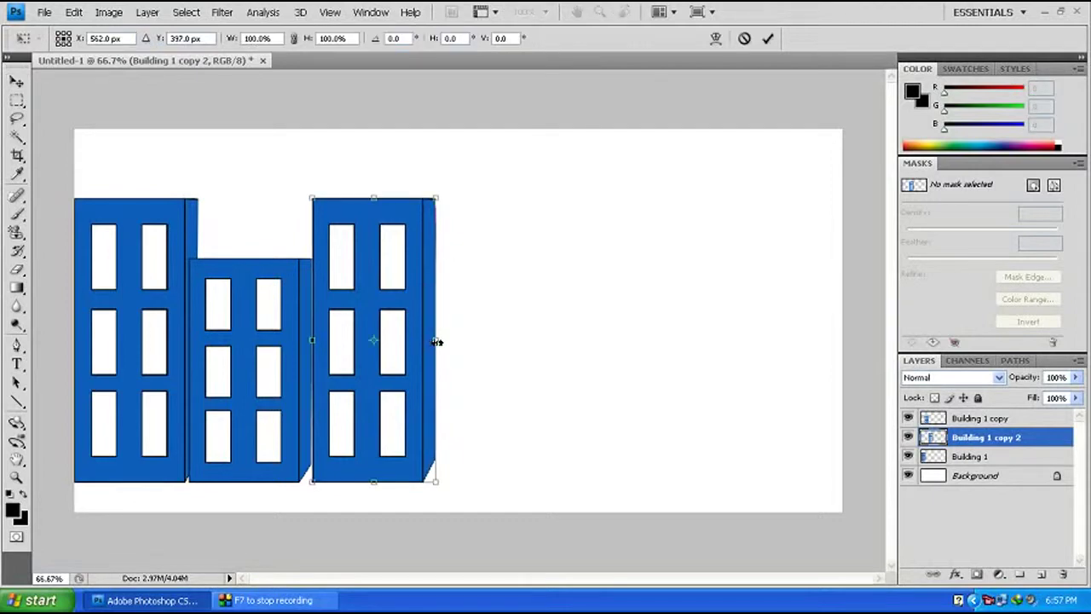
pyautogui.moveTo(437, 341); pyautogui.dragTo(413, 342)
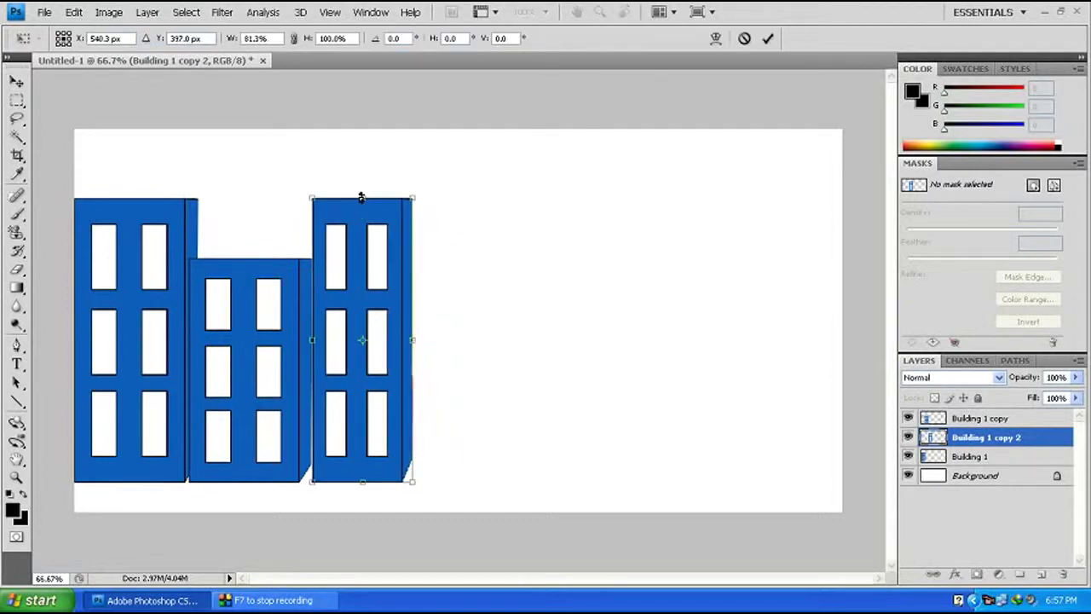
pyautogui.moveTo(362, 198); pyautogui.dragTo(362, 172)
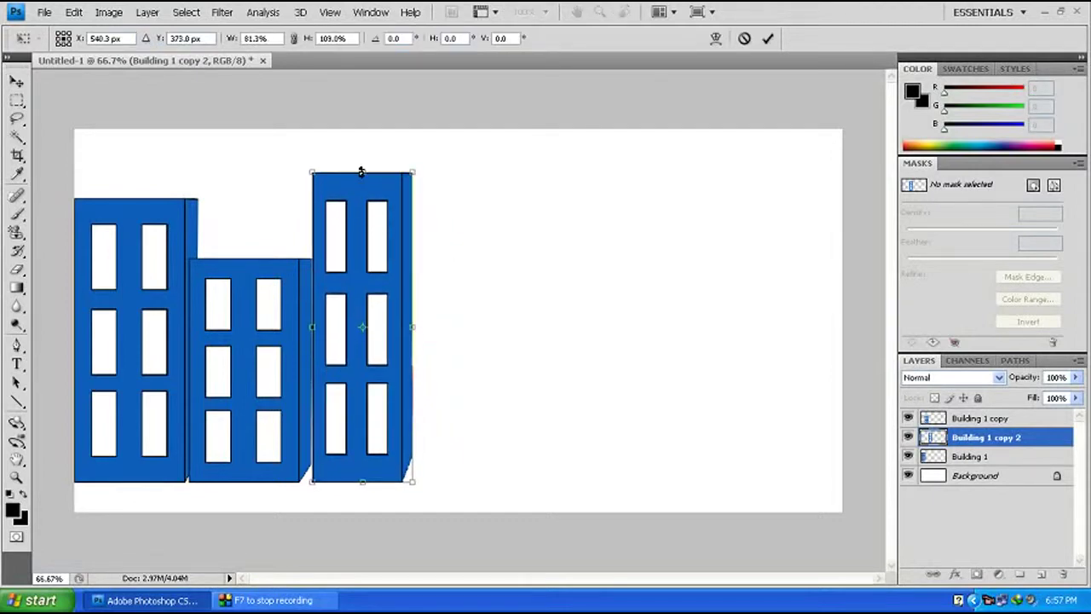
pyautogui.press('Return')
# Place copies of the shorter building and the left building further right.
pyautogui.rightClick(249, 324)
pyautogui.click(271, 337)
pyautogui.moveTo(264, 341); pyautogui.dragTo(366, 352)
pyautogui.moveTo(506, 352); pyautogui.dragTo(496, 338)
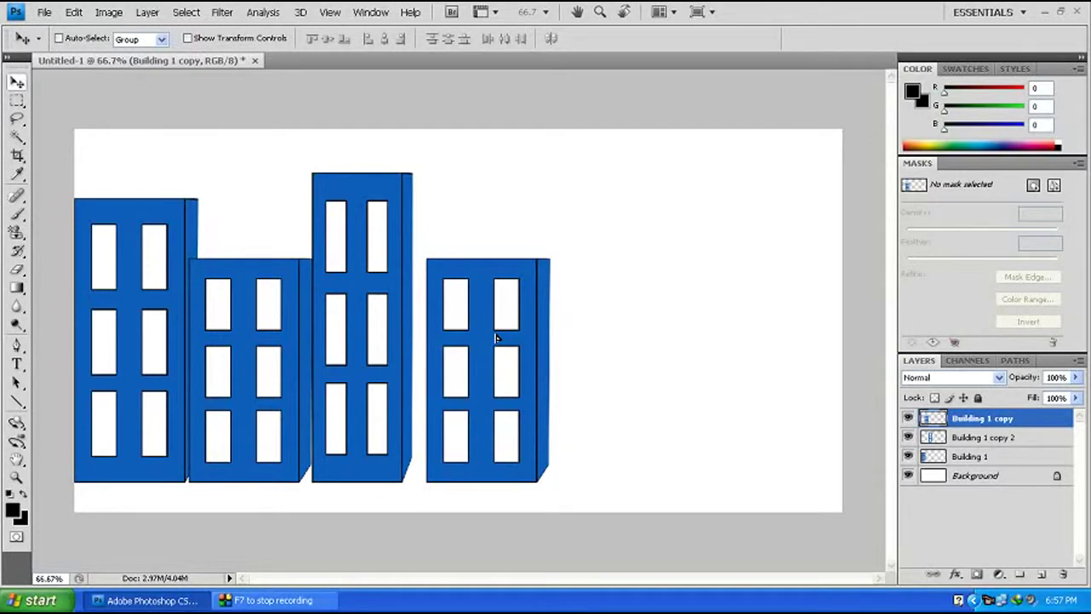
pyautogui.hotkey('ctrl', 'j')
pyautogui.rightClick(117, 295)
pyautogui.click(148, 303)
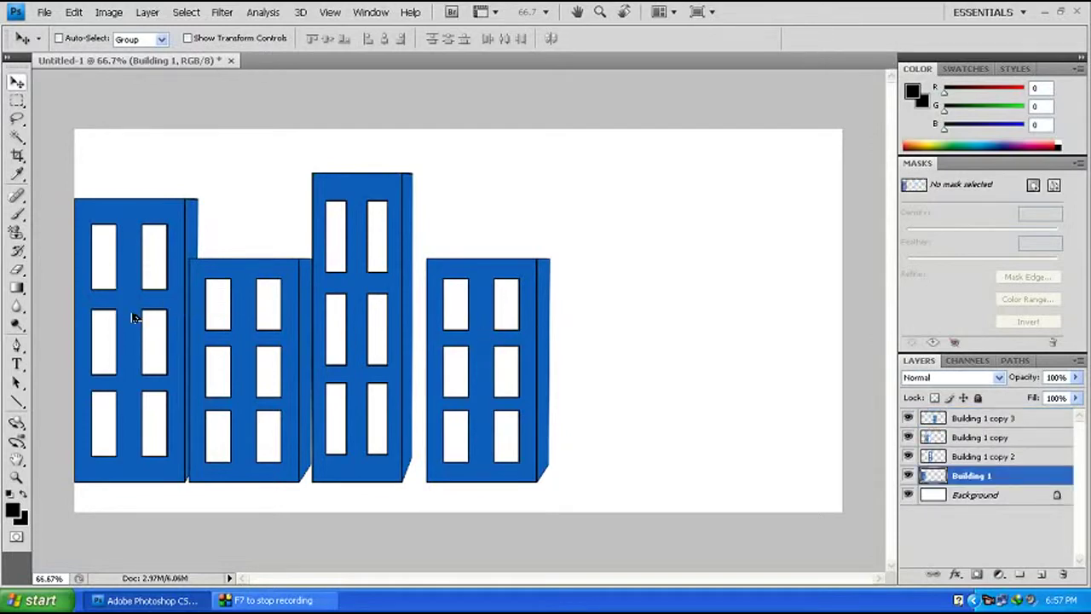
pyautogui.moveTo(146, 274)
pyautogui.mouseDown()
pyautogui.moveTo(175, 262)
pyautogui.moveTo(654, 261)
pyautogui.moveTo(578, 274)
pyautogui.mouseUp()
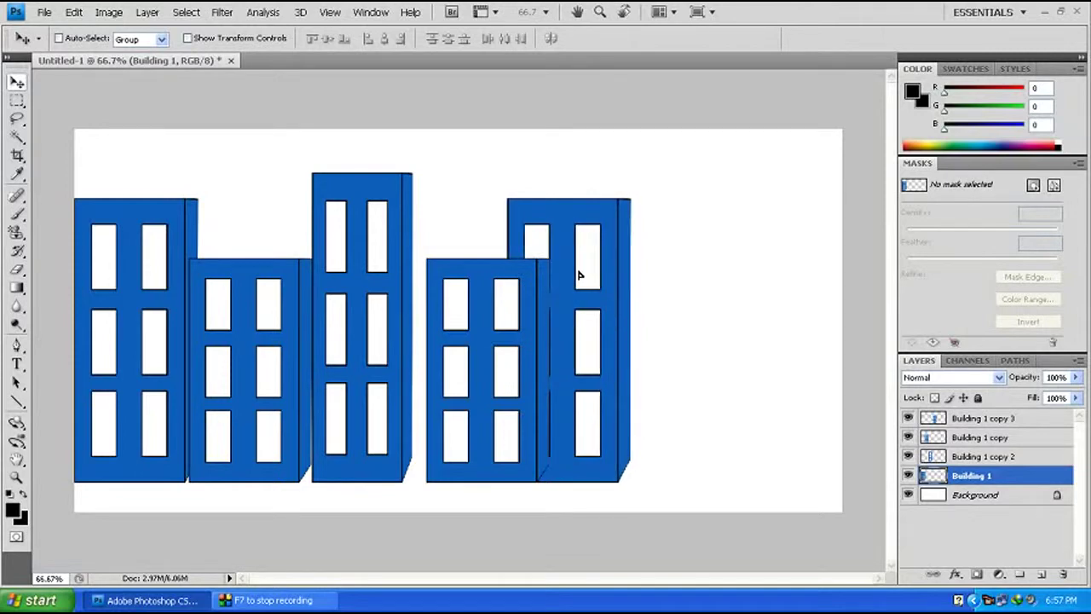
# Place another copy of the shorter building further right.
pyautogui.hotkey('ctrl', 'j')
pyautogui.rightClick(238, 349)
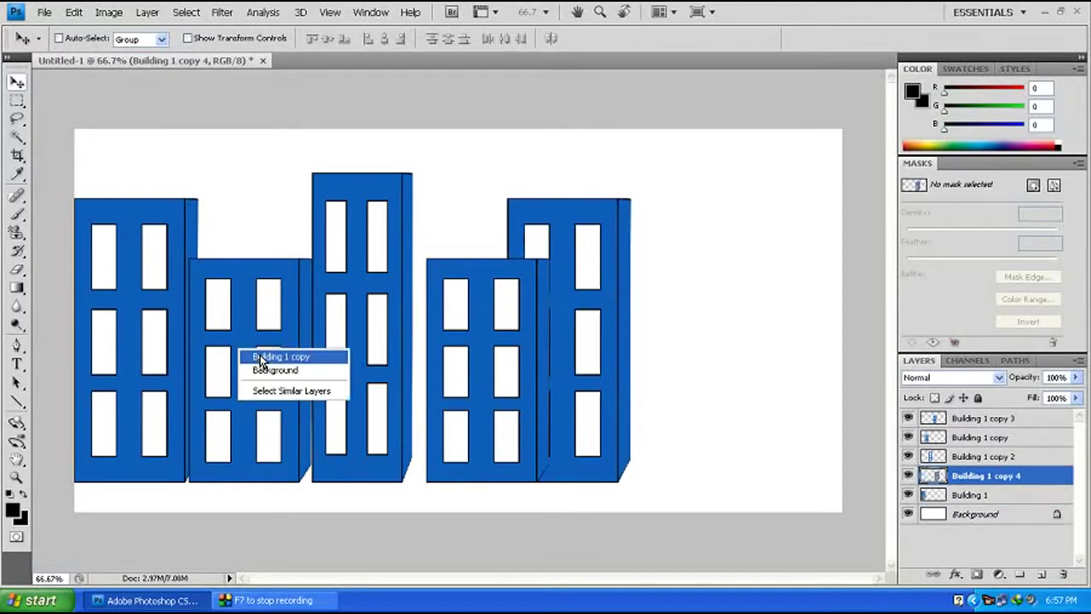
pyautogui.click(260, 353)
pyautogui.moveTo(239, 351)
pyautogui.mouseDown()
pyautogui.moveTo(731, 368)
pyautogui.moveTo(657, 367)
pyautogui.moveTo(666, 352)
pyautogui.moveTo(659, 361)
pyautogui.mouseUp()
# Put a copy of the tall building at the right edge and shorten it from the top.
pyautogui.hotkey('ctrl', 'j')
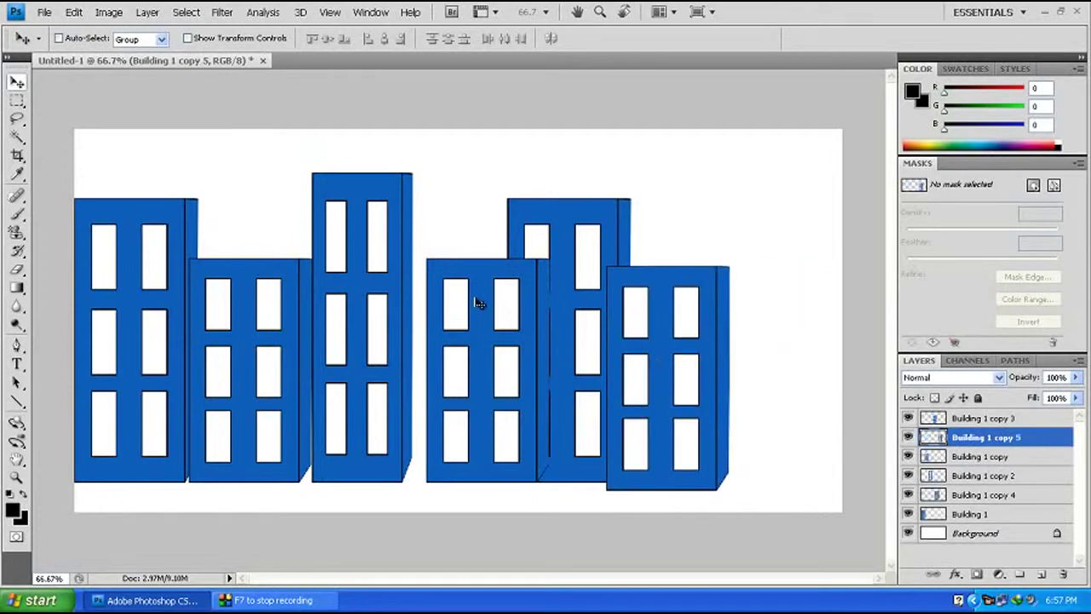
pyautogui.rightClick(356, 260)
pyautogui.click(365, 264)
pyautogui.moveTo(381, 262); pyautogui.dragTo(789, 269)
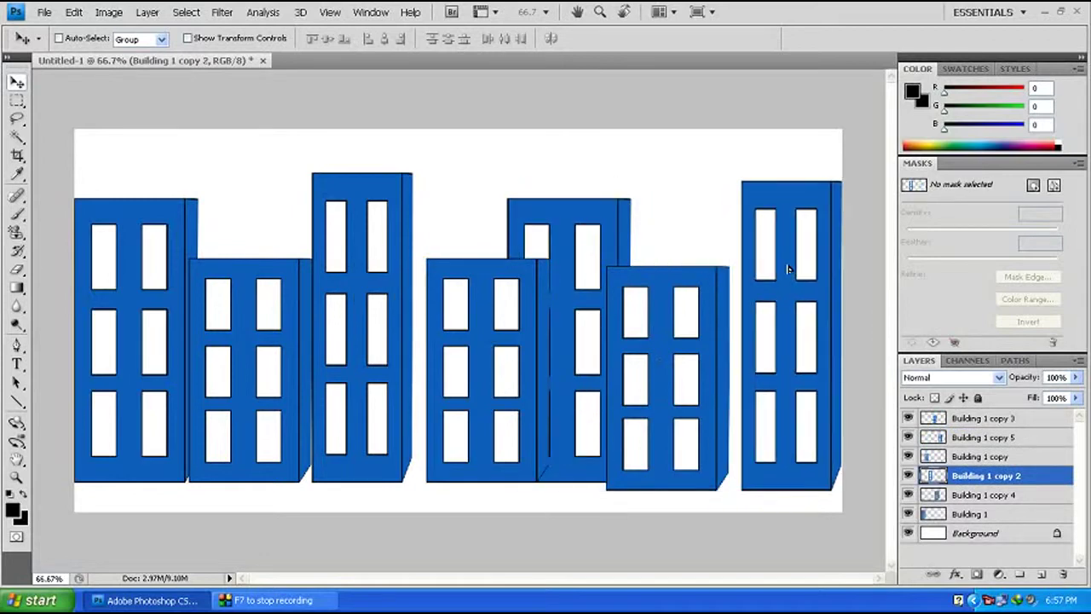
pyautogui.hotkey('ctrl', 'j')
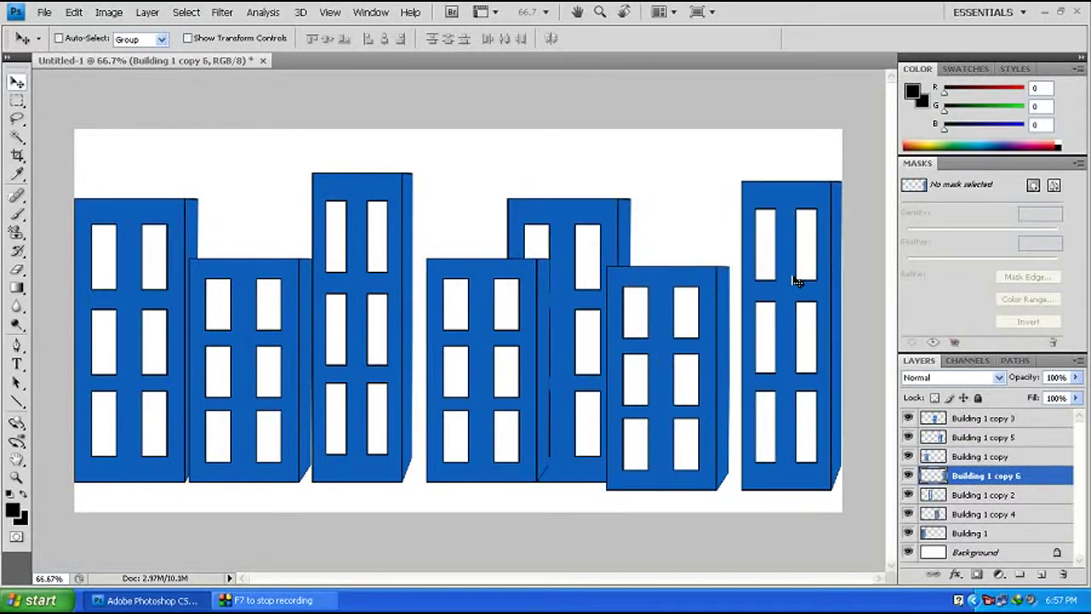
pyautogui.moveTo(790, 276); pyautogui.dragTo(790, 273)
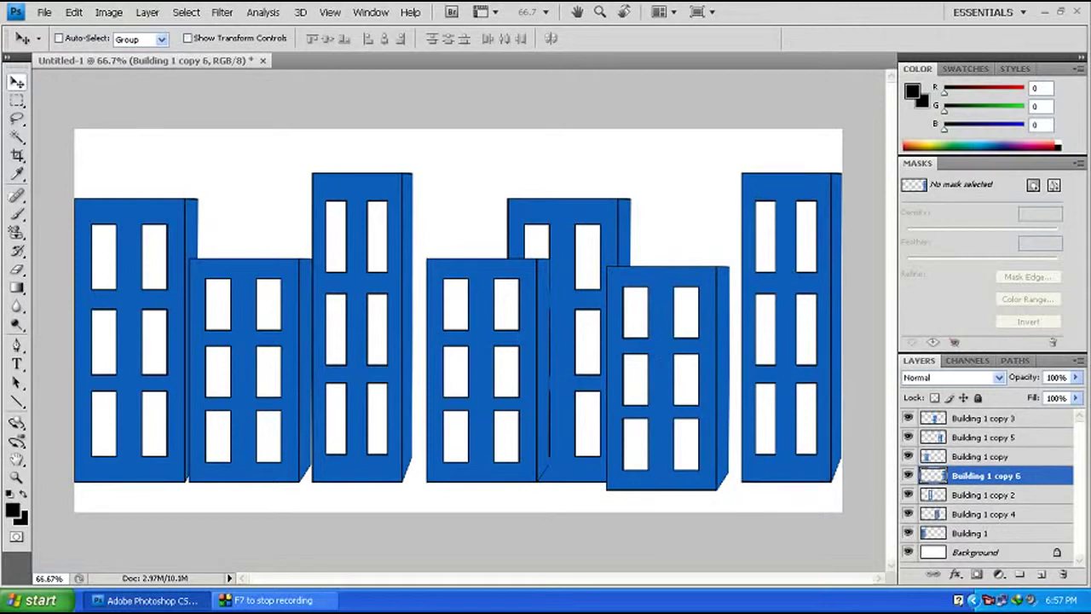
pyautogui.hotkey('ctrl', 't')
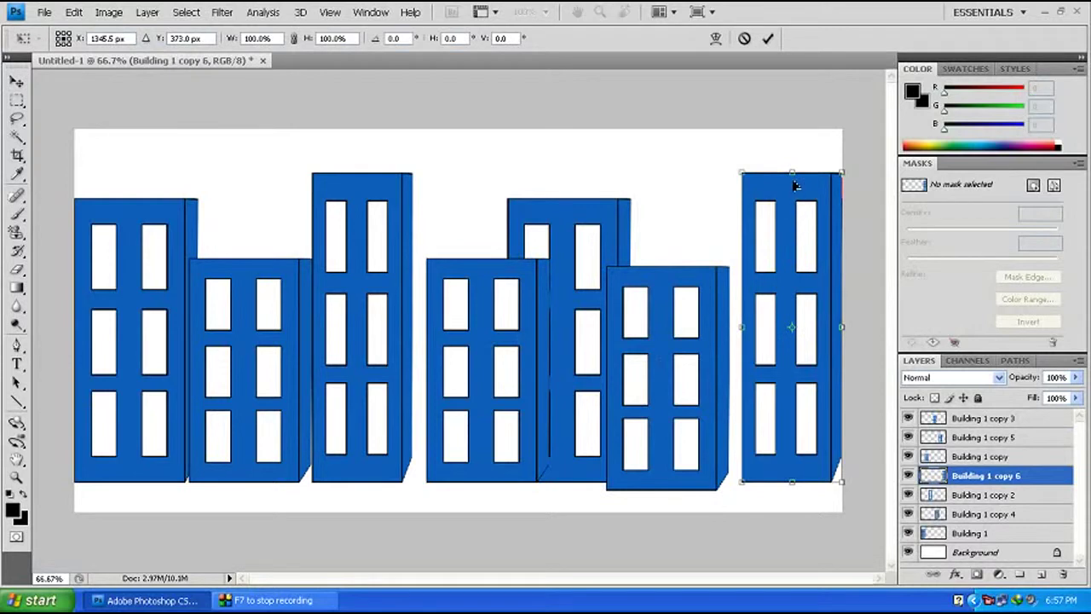
pyautogui.moveTo(793, 165); pyautogui.dragTo(794, 238)
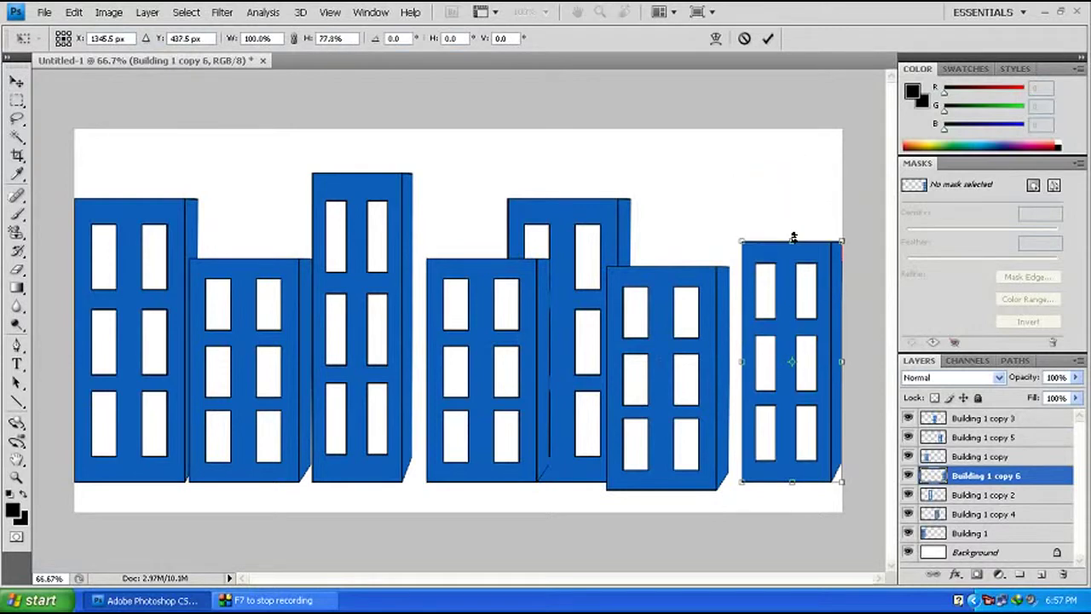
pyautogui.moveTo(794, 238)
pyautogui.mouseDown()
pyautogui.moveTo(780, 248)
pyautogui.moveTo(780, 237)
pyautogui.mouseUp()
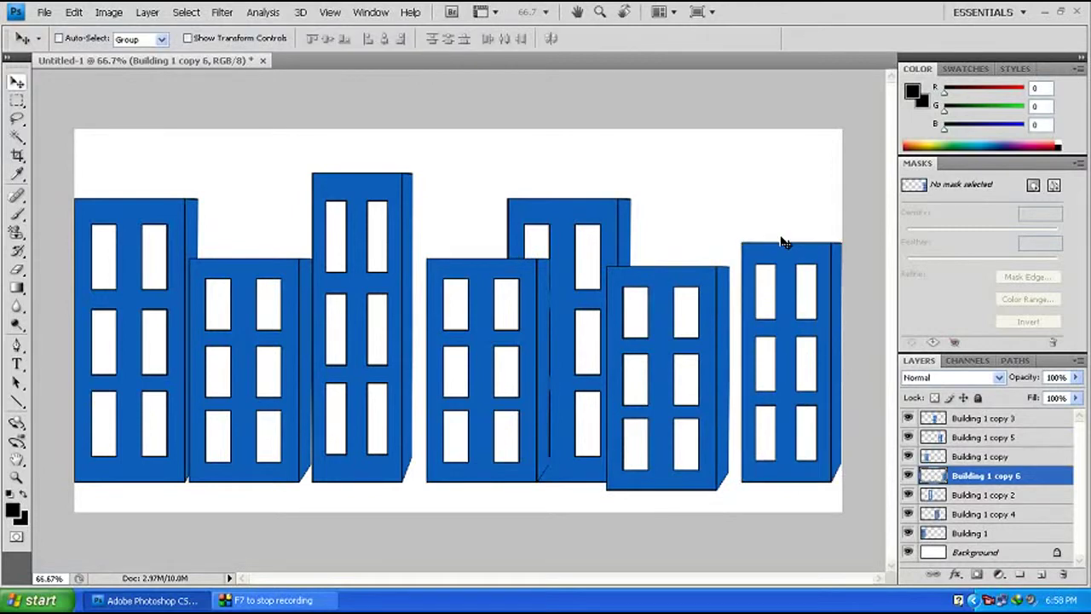
# Shift Building 1 copy 5 slightly right and up to align with the skyline.
pyautogui.rightClick(697, 351)
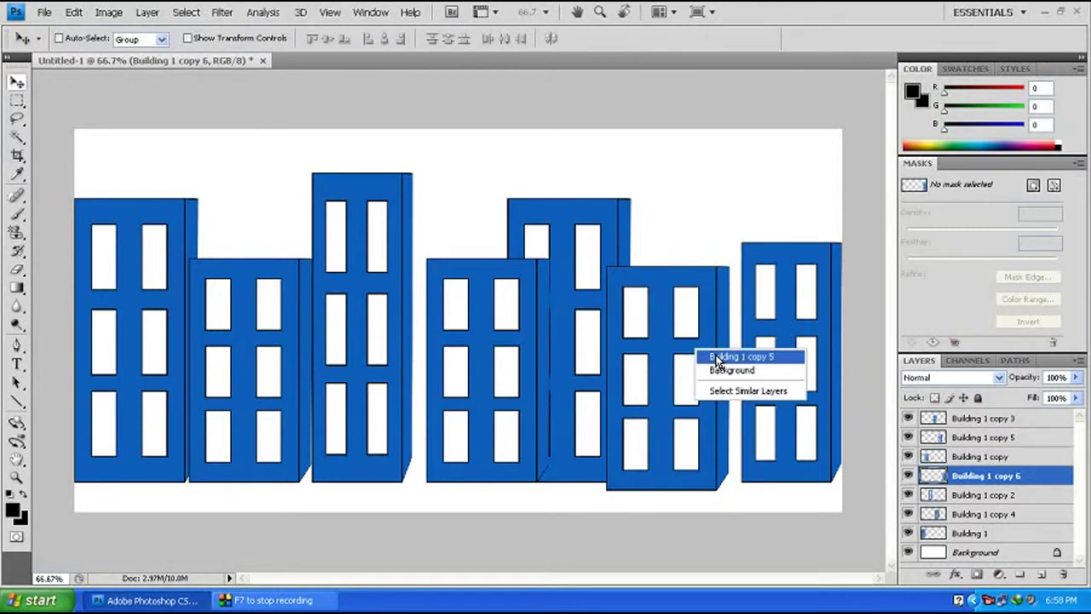
pyautogui.click(705, 354)
pyautogui.moveTo(694, 360); pyautogui.dragTo(706, 359)
pyautogui.hotkey('shift', 'Up')
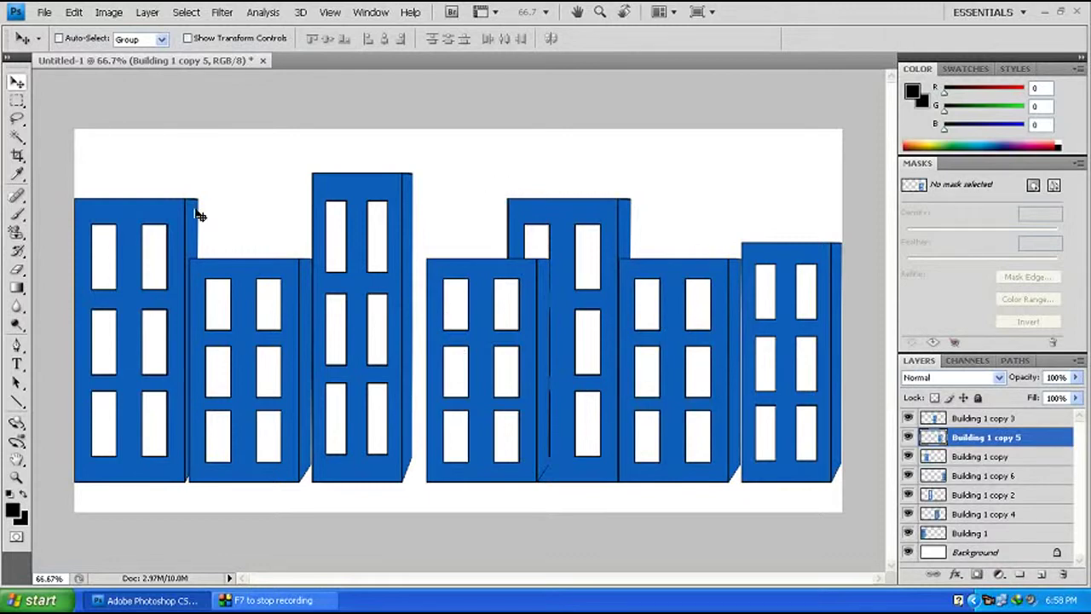
# Fill the bottom strip black on new Layer 1 and stack it above all buildings.
pyautogui.click(15, 101)
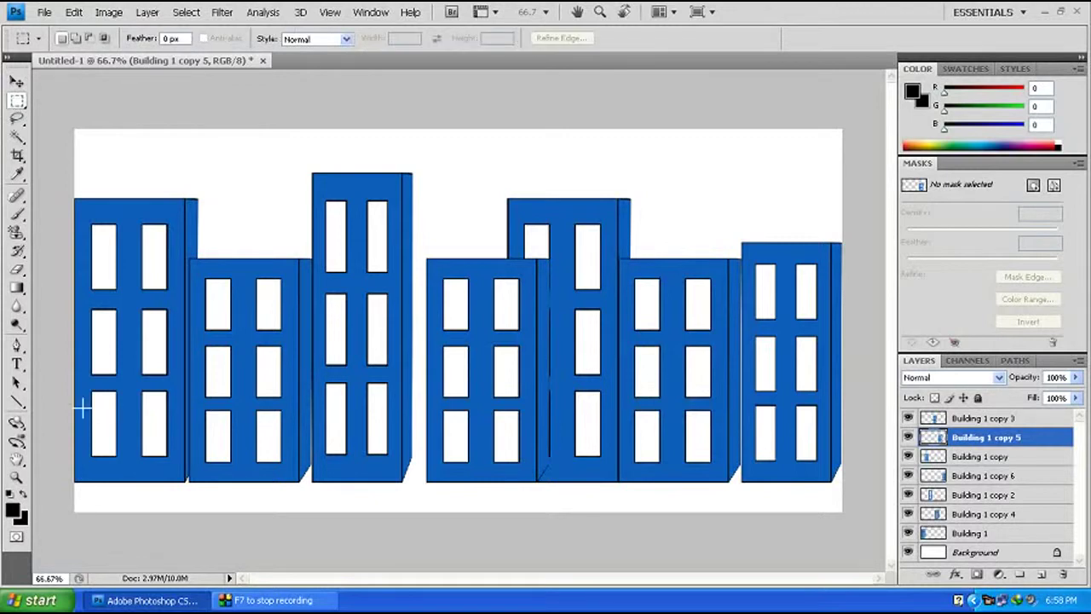
pyautogui.moveTo(72, 403); pyautogui.dragTo(844, 554)
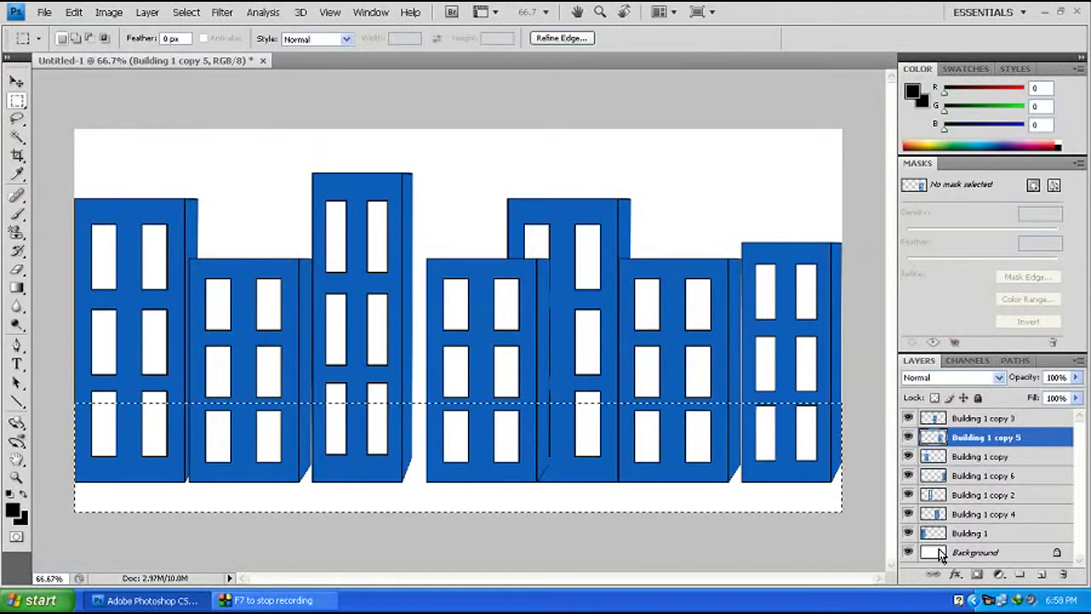
pyautogui.hotkey('ctrl', 'shift', 'n')
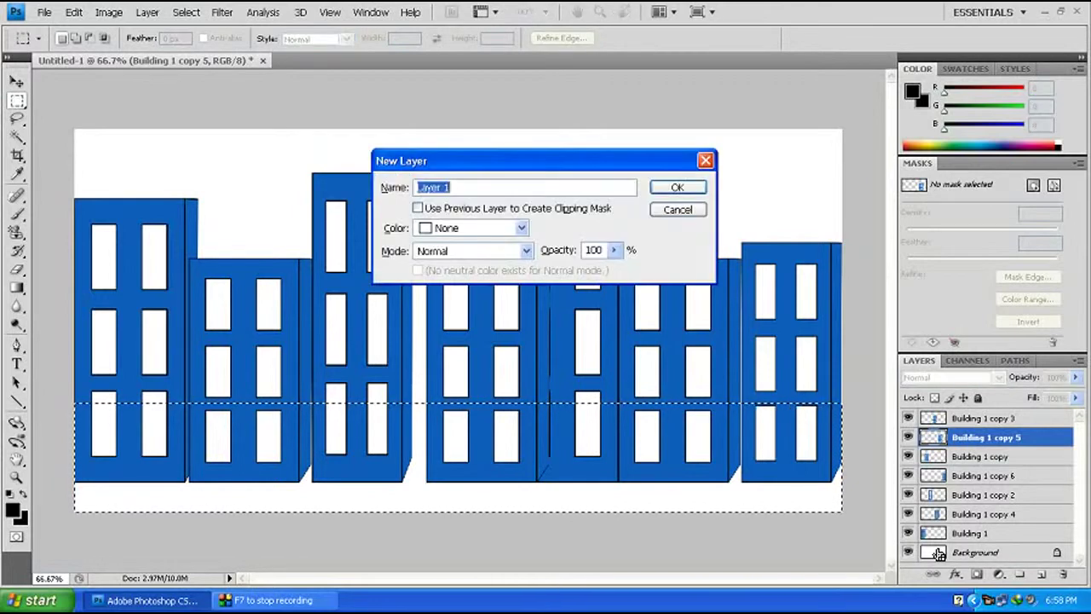
pyautogui.press('Return')
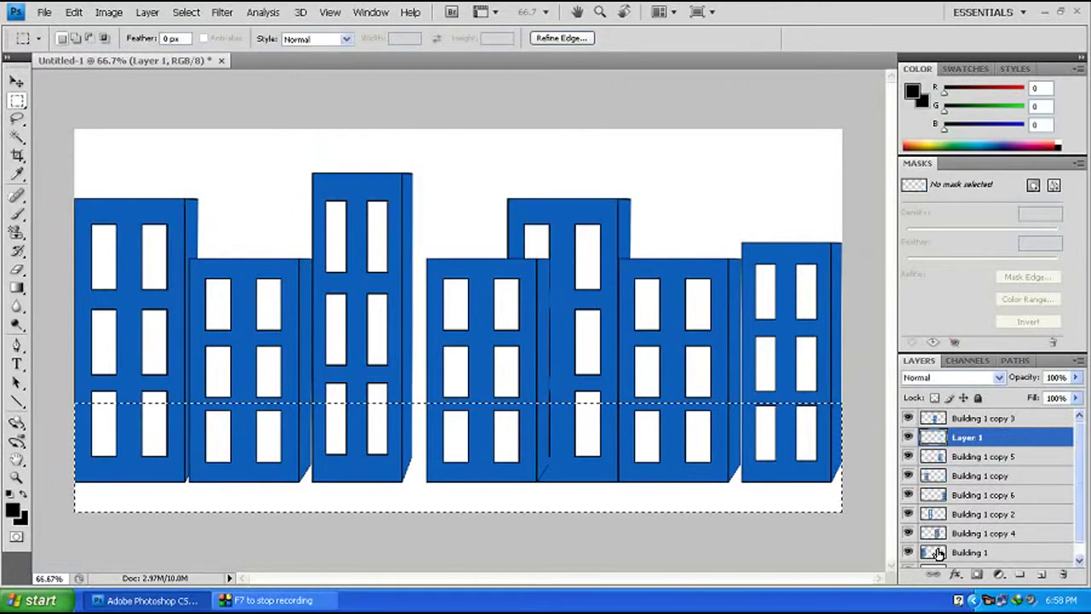
pyautogui.hotkey('alt', 'BackSpace')
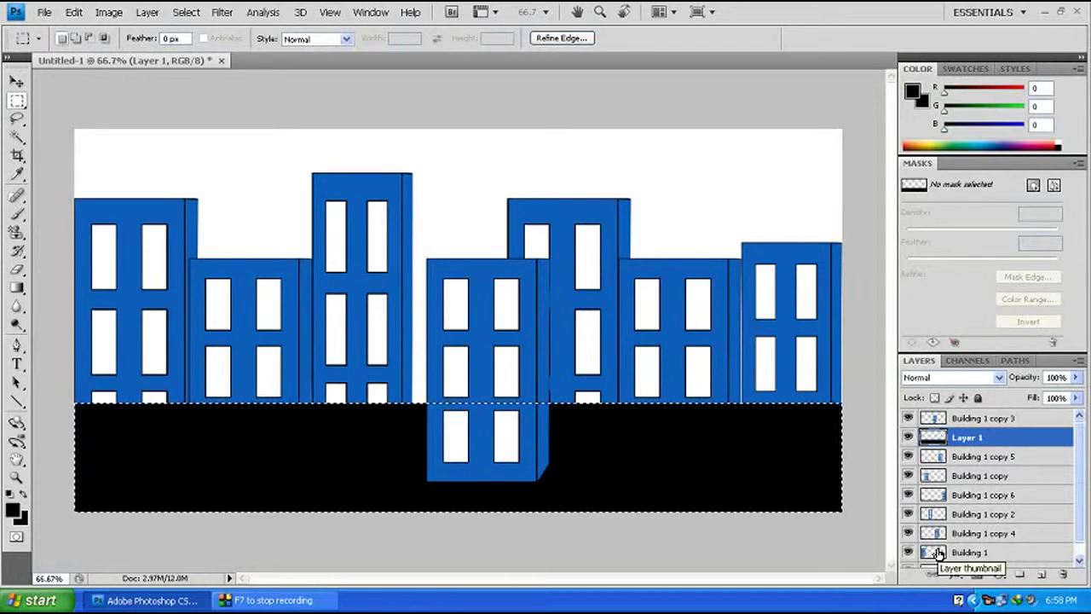
pyautogui.hotkey('ctrl', 'd')
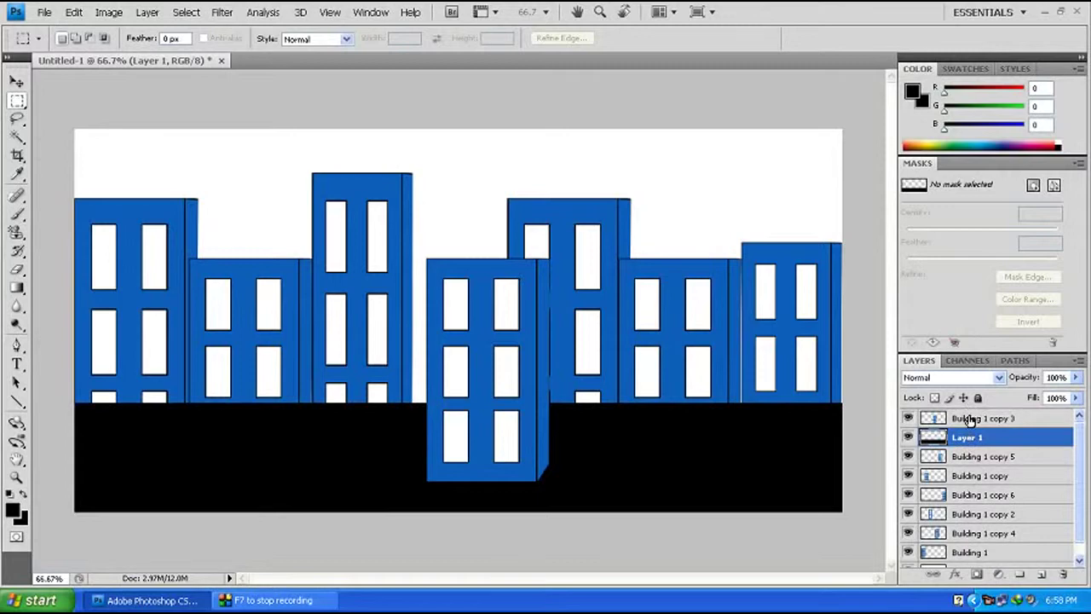
pyautogui.moveTo(970, 436); pyautogui.dragTo(971, 411)
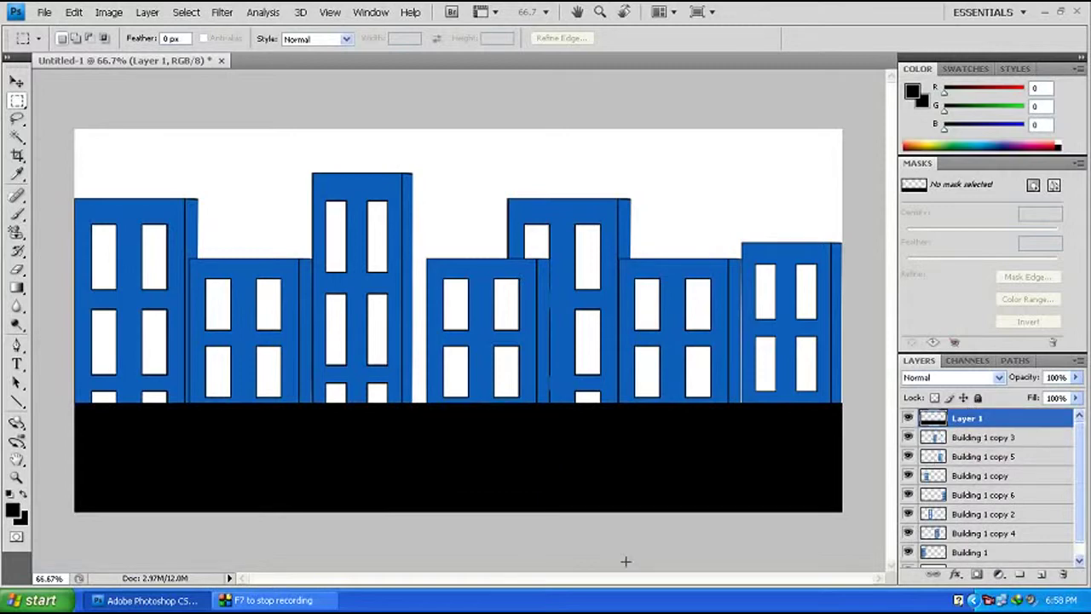
pyautogui.hotkey('ctrl', 't')
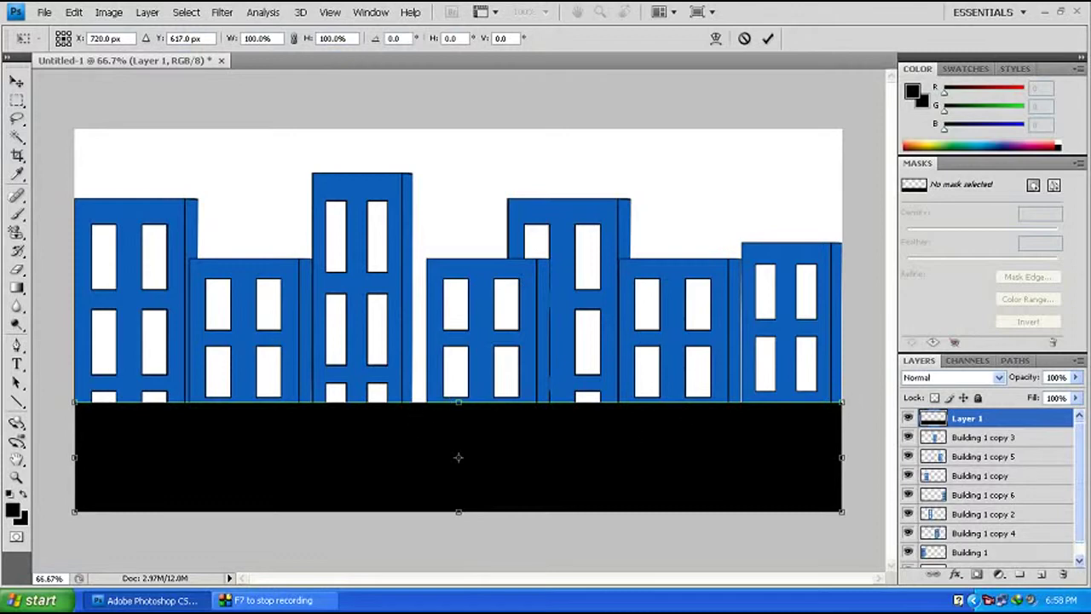
# Lower the ground's top corners to a level edge at 42.5% height, meeting the building bases.
pyautogui.moveTo(842, 402); pyautogui.dragTo(842, 444)
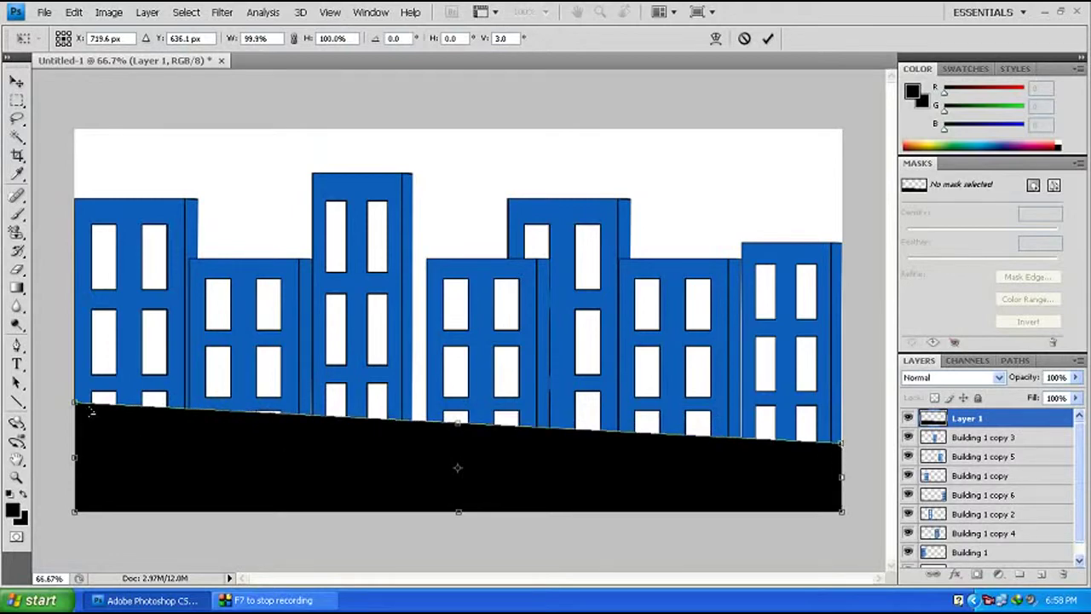
pyautogui.moveTo(77, 407); pyautogui.dragTo(75, 453)
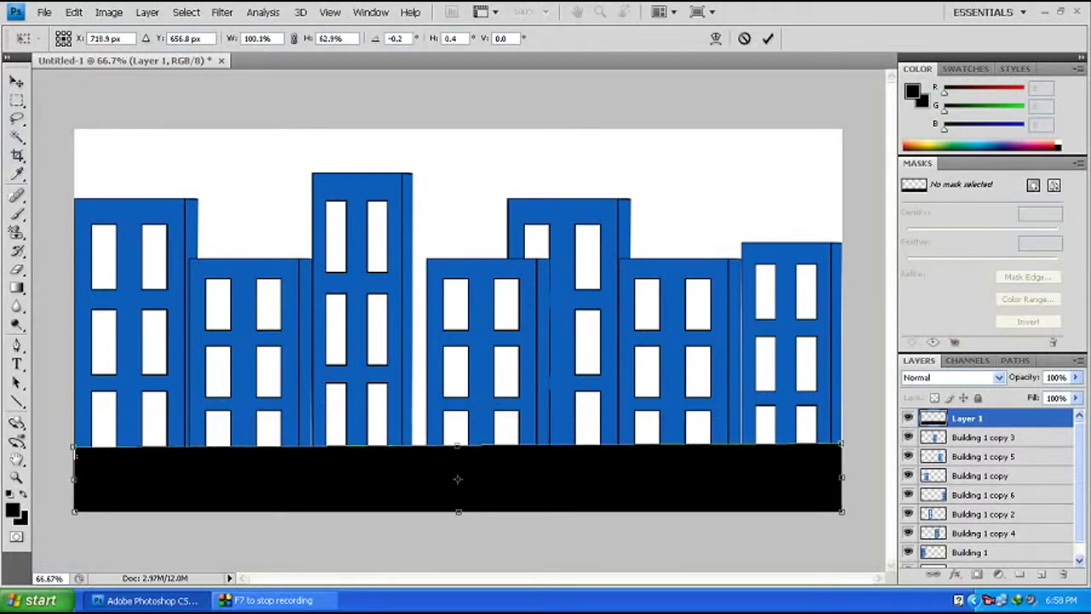
pyautogui.moveTo(75, 456); pyautogui.dragTo(77, 452)
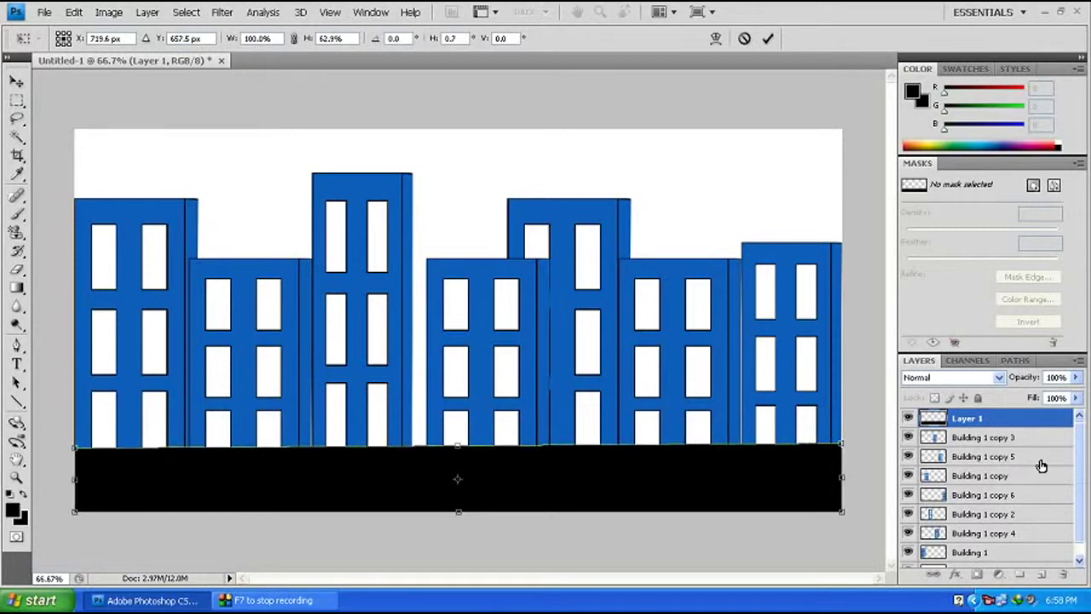
pyautogui.moveTo(842, 445)
pyautogui.mouseDown()
pyautogui.moveTo(845, 476)
pyautogui.moveTo(841, 467)
pyautogui.mouseUp()
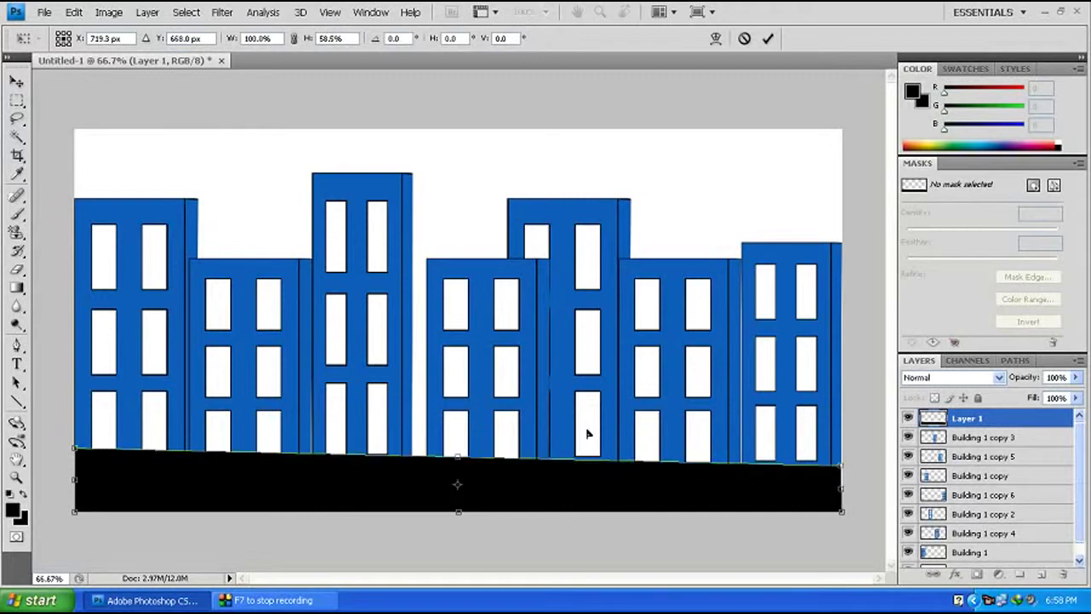
pyautogui.moveTo(75, 447); pyautogui.dragTo(72, 469)
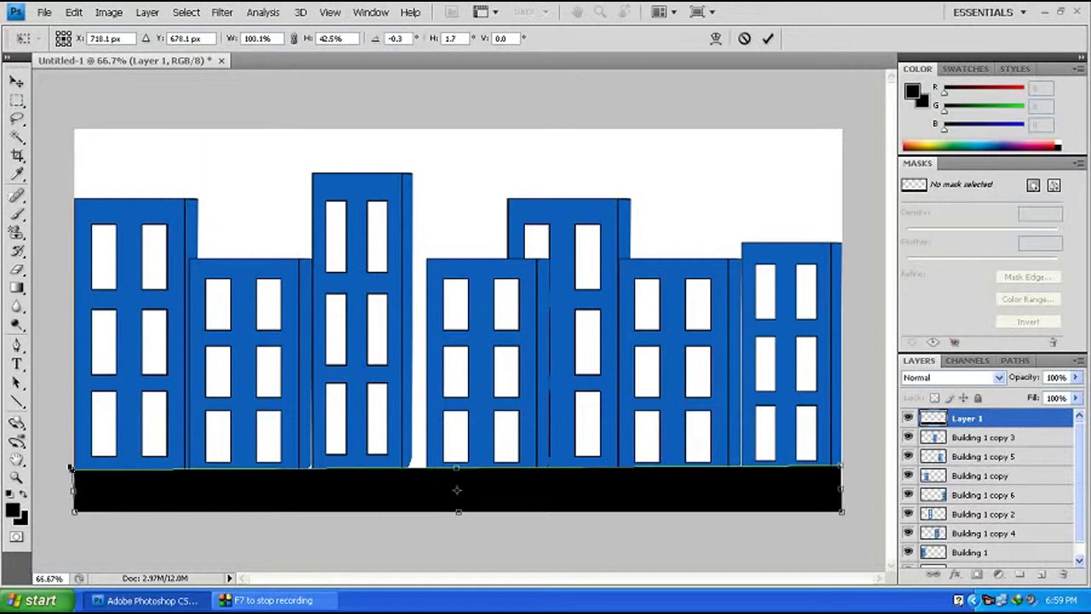
pyautogui.press('Return')
pyautogui.press('m')
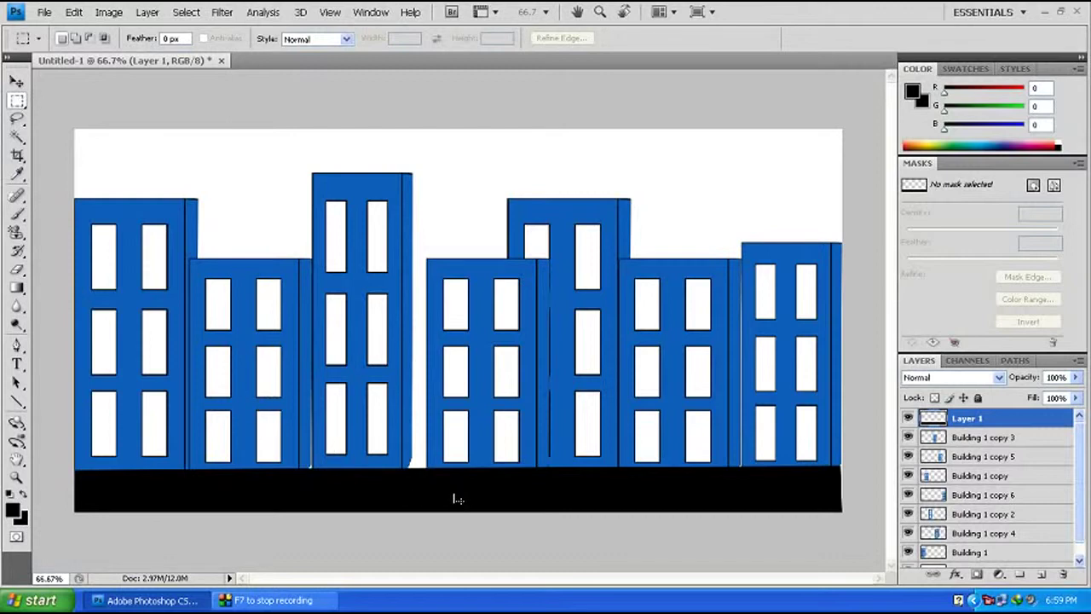
# Raise Layer 1's black ground with a level top edge, then begin a small dash selection on the road.
pyautogui.hotkey('ctrl', 't')
pyautogui.moveTo(457, 464); pyautogui.dragTo(453, 435)
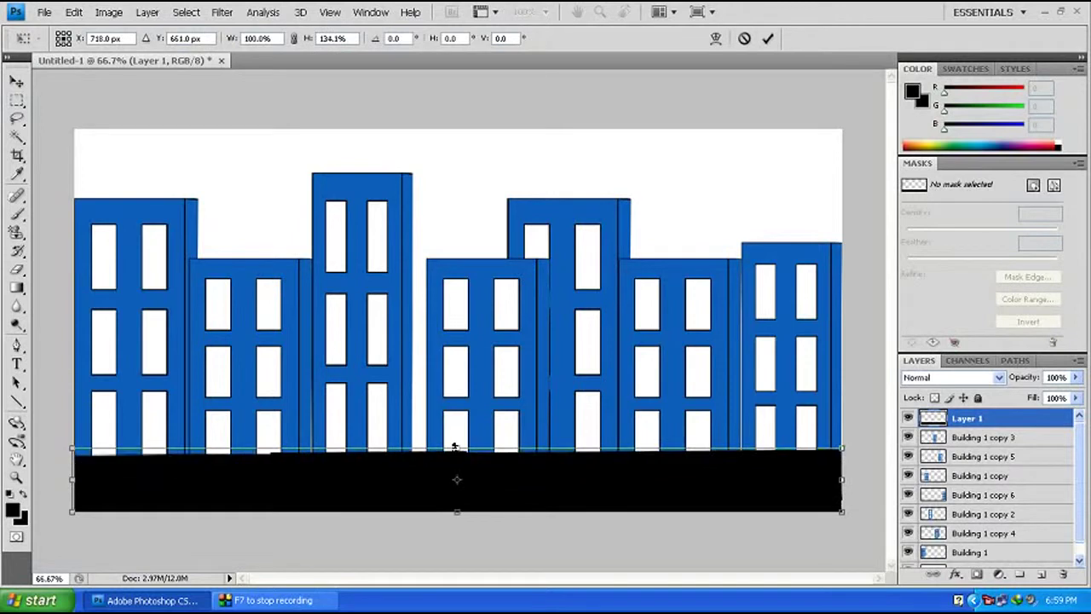
pyautogui.moveTo(453, 435); pyautogui.dragTo(453, 424)
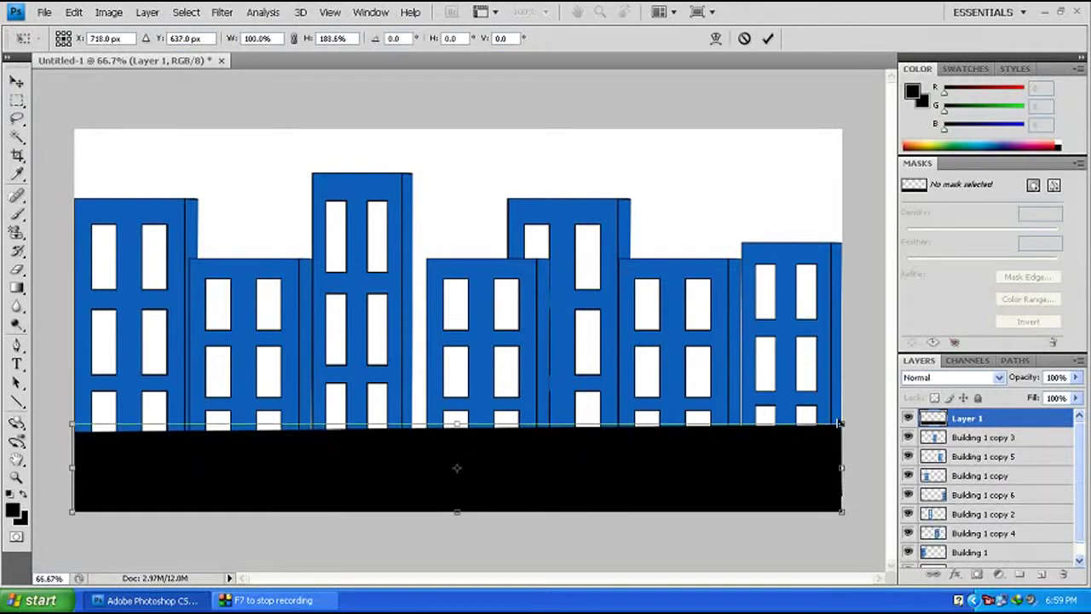
pyautogui.moveTo(844, 426); pyautogui.dragTo(843, 444)
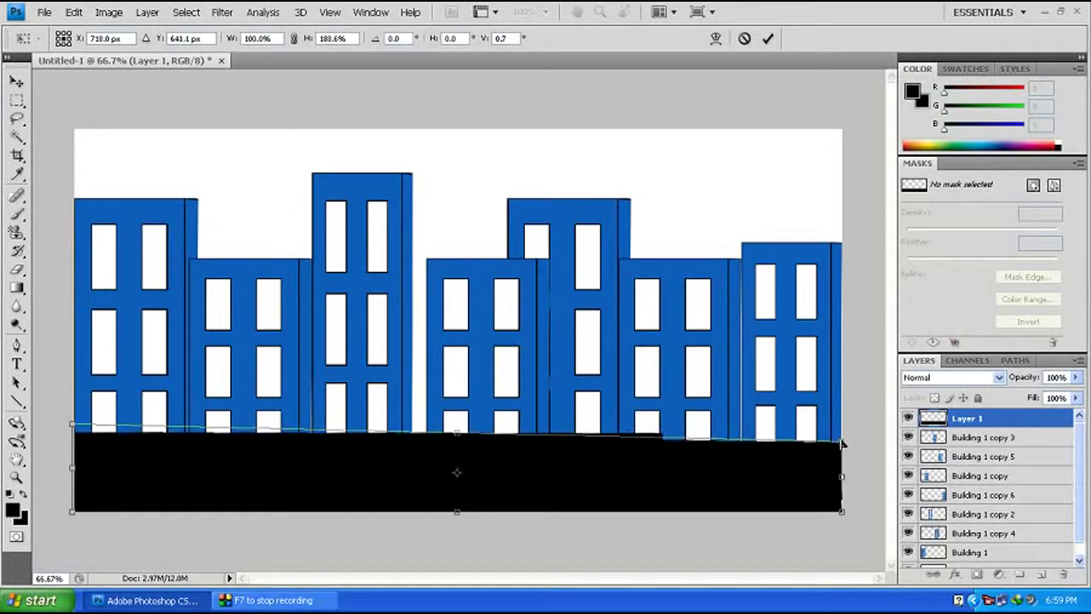
pyautogui.moveTo(72, 429); pyautogui.dragTo(72, 445)
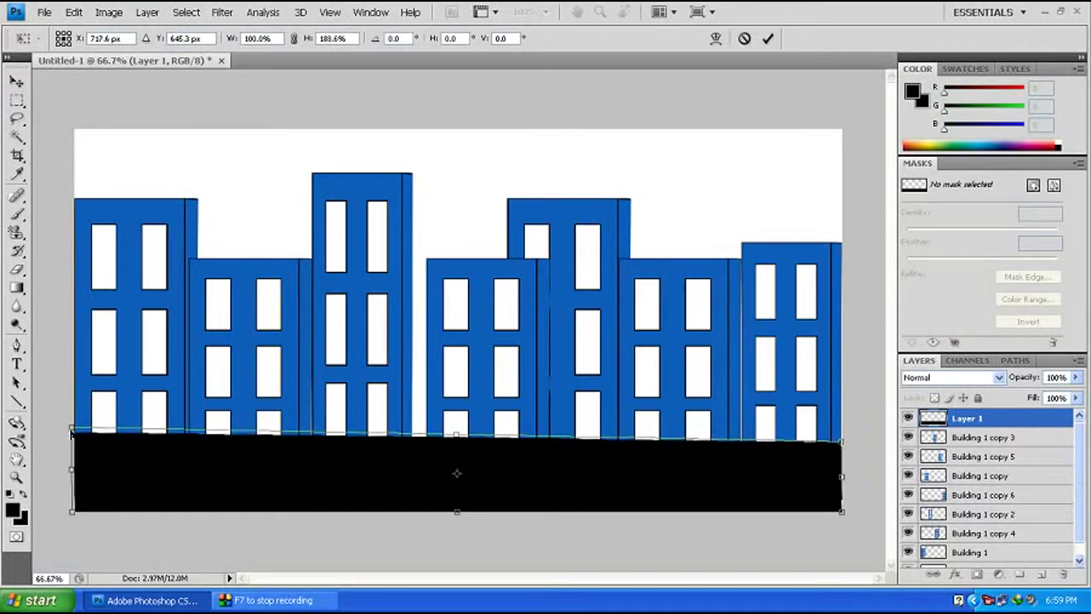
pyautogui.moveTo(72, 445); pyautogui.dragTo(72, 443)
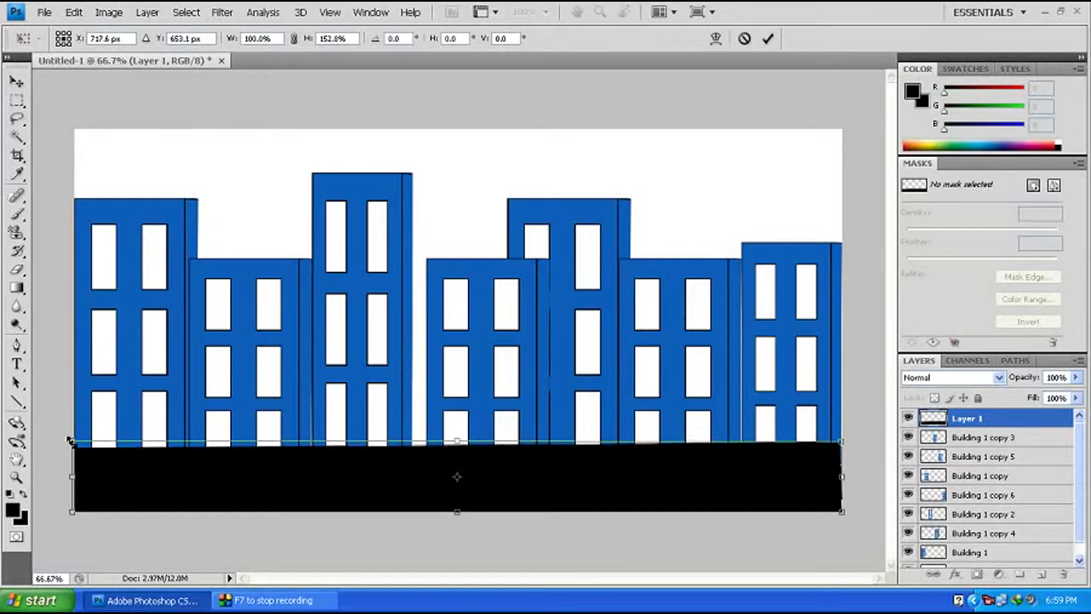
pyautogui.press('Return')
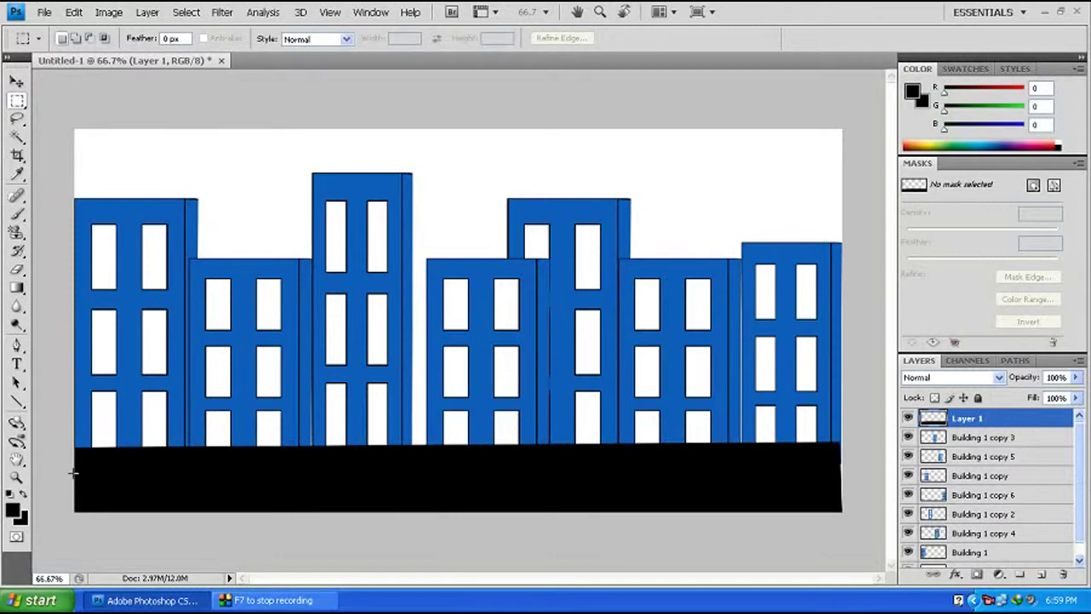
pyautogui.moveTo(87, 480); pyautogui.dragTo(138, 486)
pyautogui.moveTo(137, 486); pyautogui.dragTo(137, 483)
# Fill the small road selection with white on a new Layer 2 to make the first dash.
pyautogui.moveTo(138, 484); pyautogui.dragTo(132, 483)
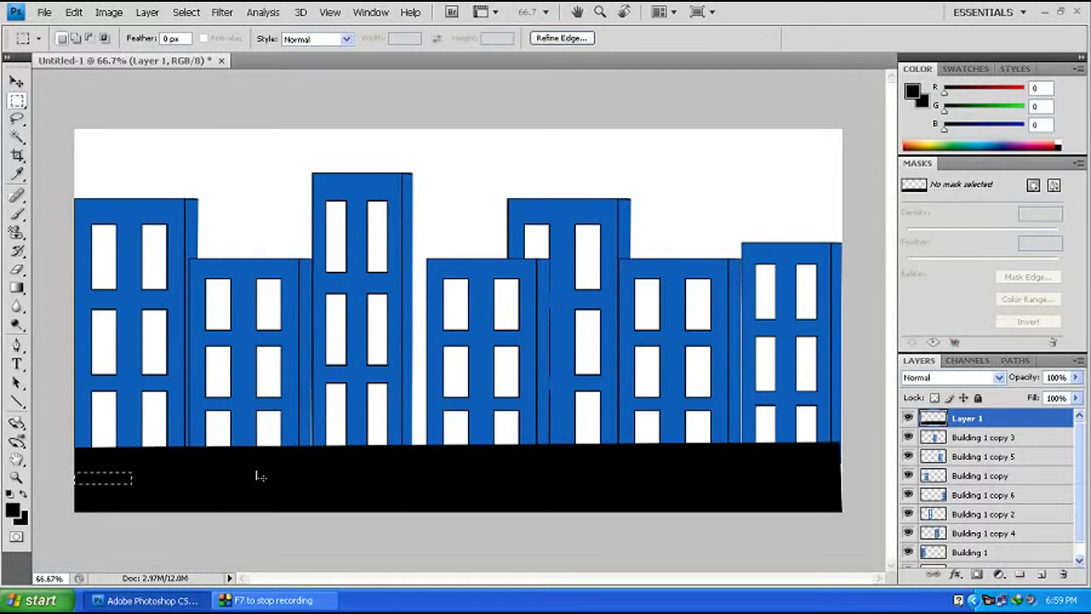
pyautogui.hotkey('ctrl', 'shift', 'n')
pyautogui.press('Return')
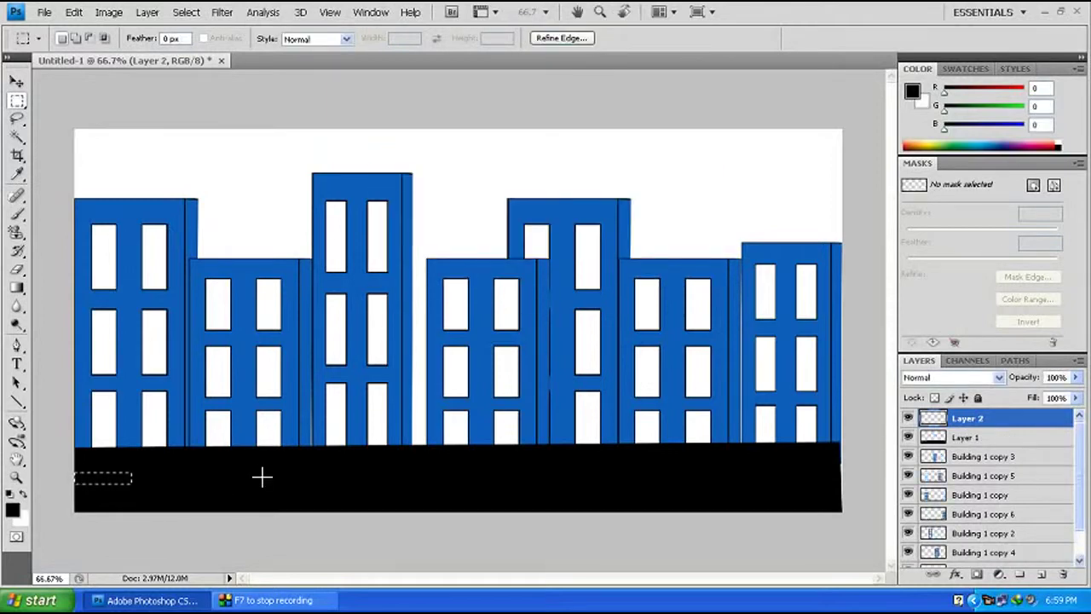
pyautogui.press('x')
pyautogui.hotkey('alt', 'BackSpace')
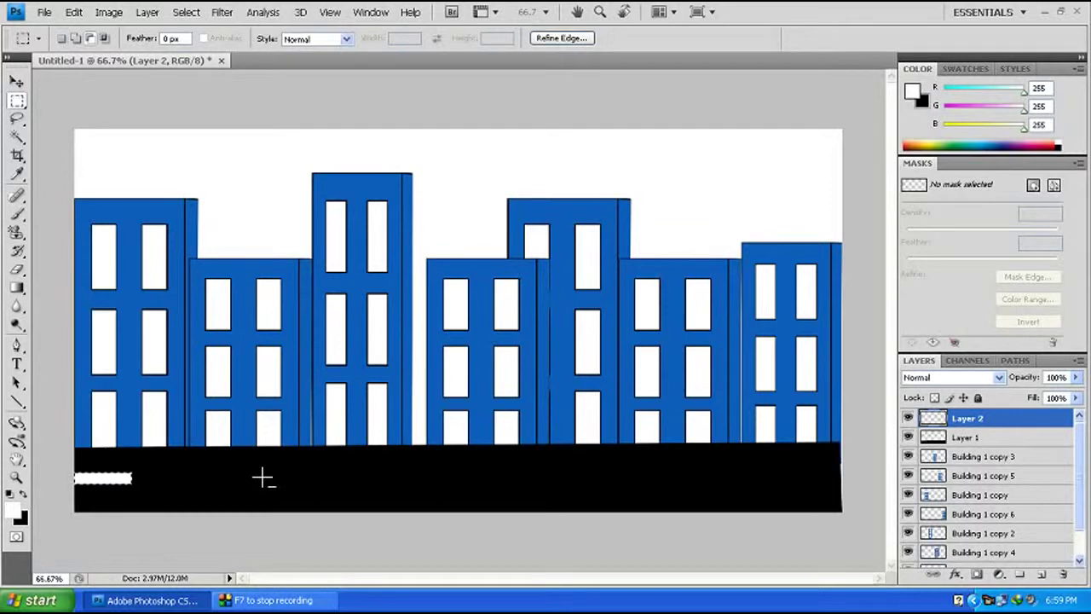
pyautogui.hotkey('ctrl', 'd')
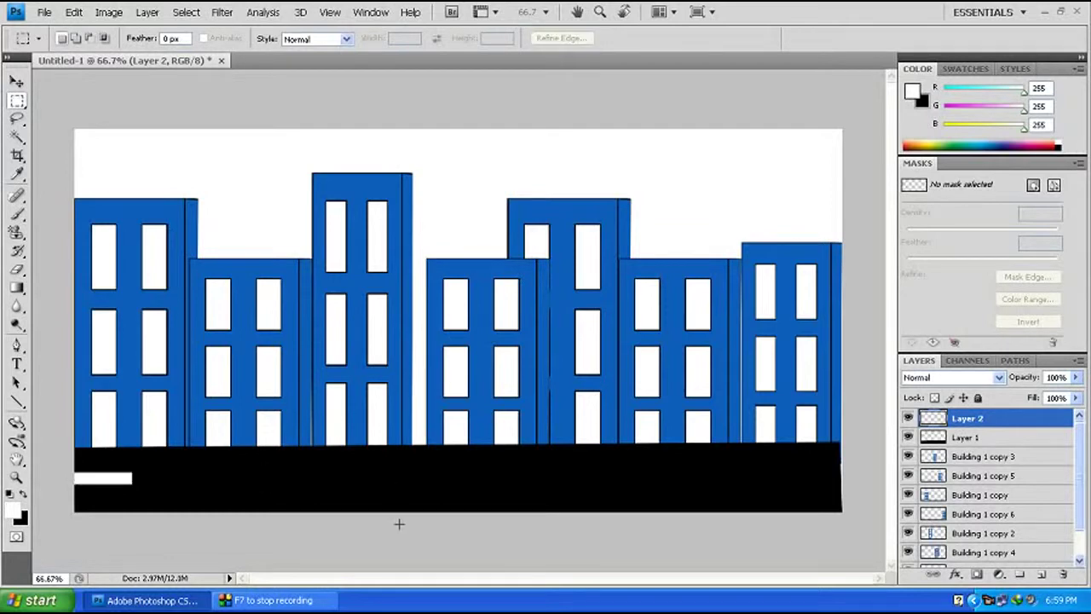
# Copy the white dash repeatedly, spacing the copies evenly across the full road width.
pyautogui.press('v')
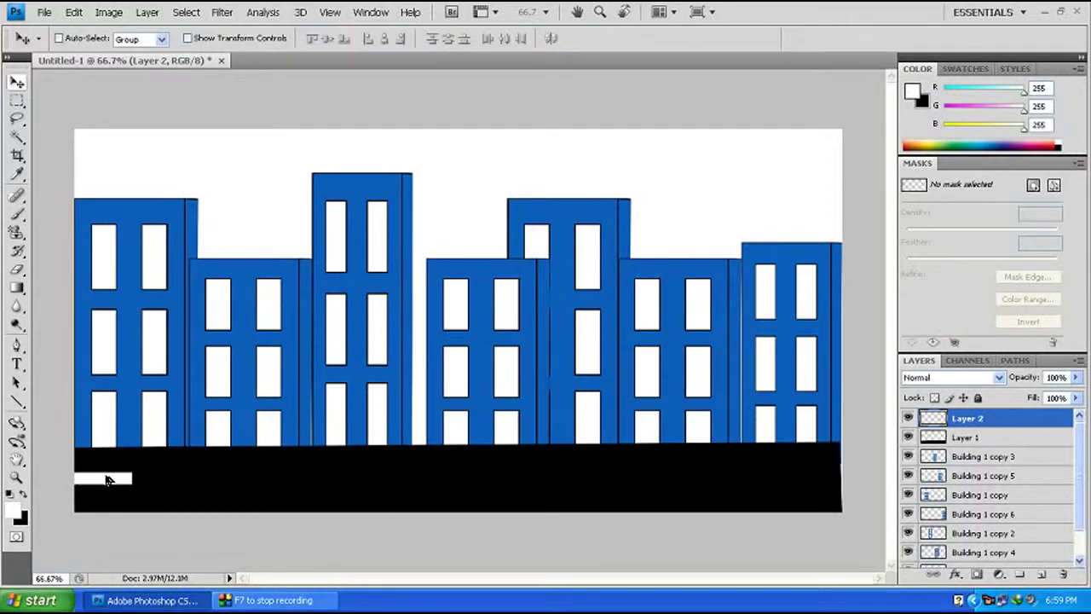
pyautogui.moveTo(112, 480); pyautogui.dragTo(178, 482)
pyautogui.moveTo(178, 482); pyautogui.dragTo(325, 480)
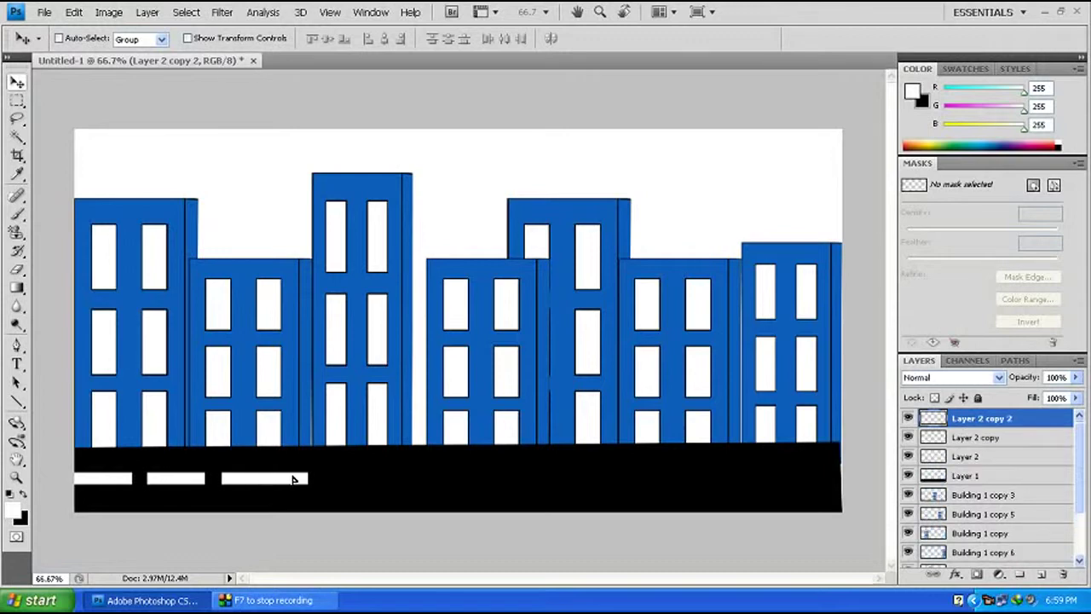
pyautogui.moveTo(325, 480); pyautogui.dragTo(410, 484)
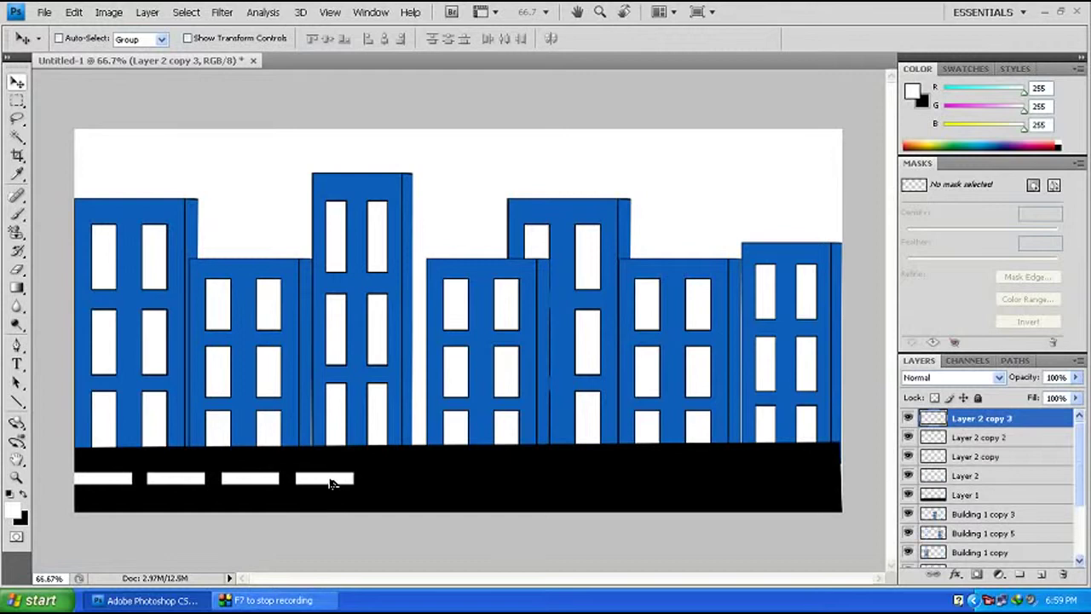
pyautogui.moveTo(410, 483)
pyautogui.mouseDown()
pyautogui.moveTo(621, 485)
pyautogui.moveTo(602, 483)
pyautogui.mouseUp()
pyautogui.hotkey('ctrl', 'j')
pyautogui.hotkey('ctrl', 'j')
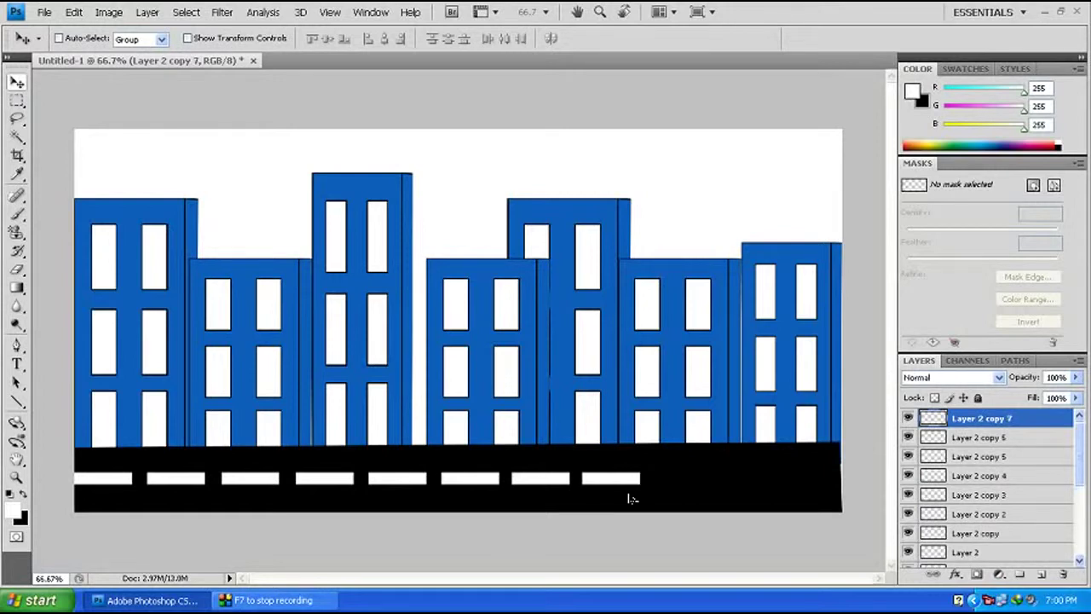
pyautogui.moveTo(623, 482)
pyautogui.mouseDown()
pyautogui.moveTo(707, 482)
pyautogui.moveTo(697, 483)
pyautogui.mouseUp()
pyautogui.moveTo(698, 483); pyautogui.dragTo(835, 485)
pyautogui.press('Up')
pyautogui.press('Up')
pyautogui.press('Up')
pyautogui.hotkey('ctrl', 'j')
pyautogui.hotkey('ctrl', 'j')
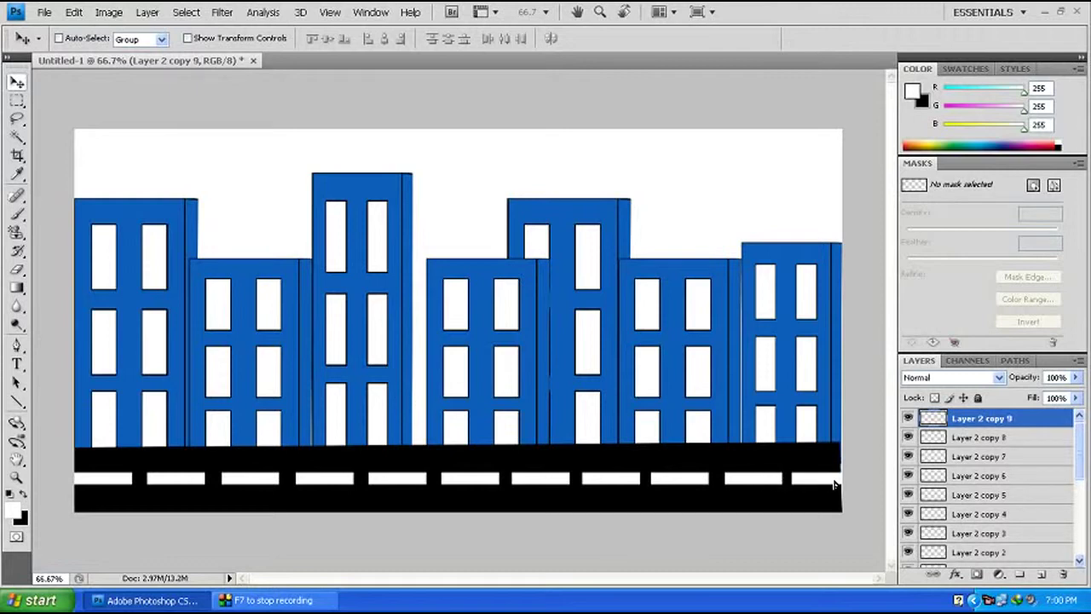
pyautogui.moveTo(835, 484); pyautogui.dragTo(843, 484)
pyautogui.hotkey('ctrl', 'j')
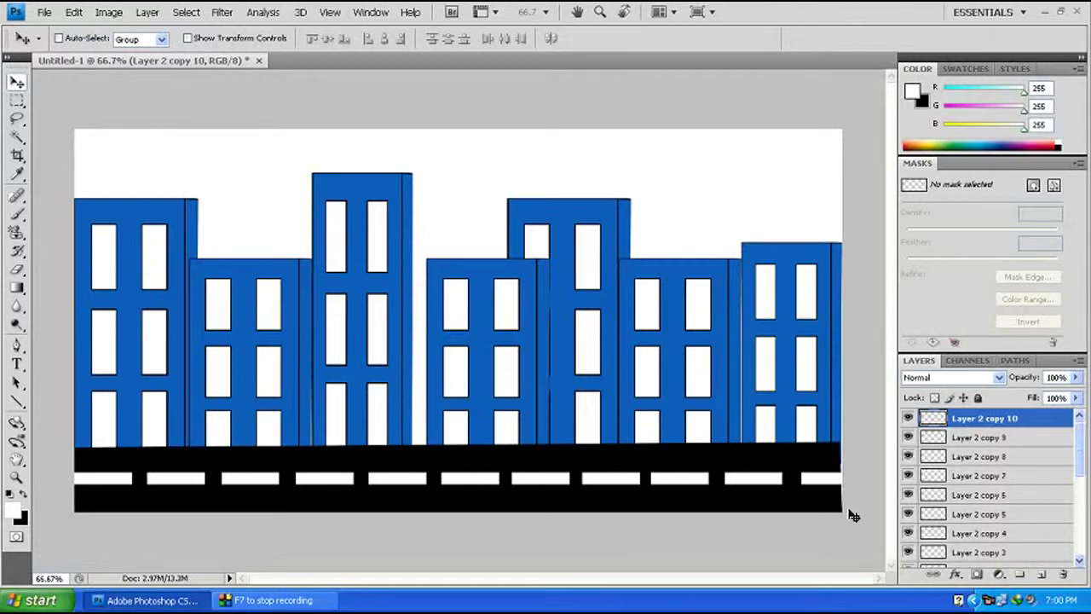
# Select the dash layers down to Layer 1 and put them in a new group.
pyautogui.rightClick(838, 484)
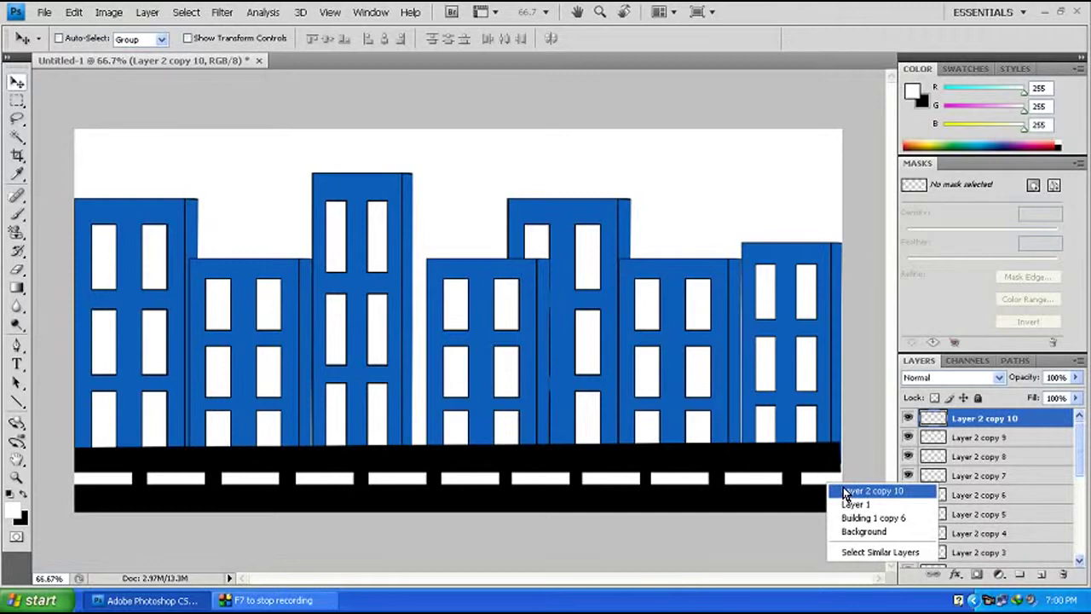
pyautogui.click(843, 487)
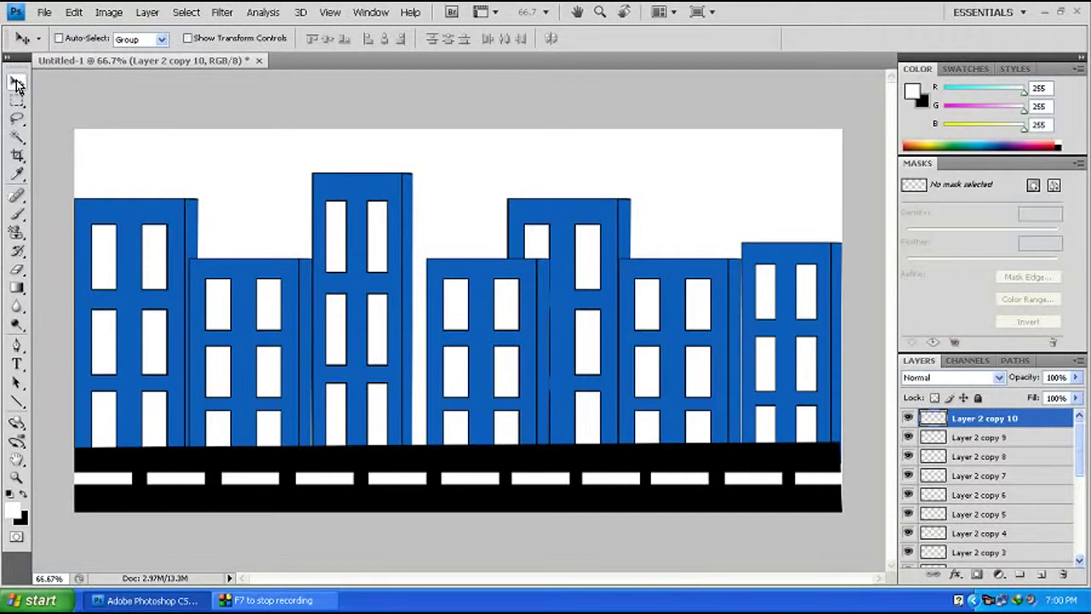
pyautogui.scroll(-3, 1057, 477)
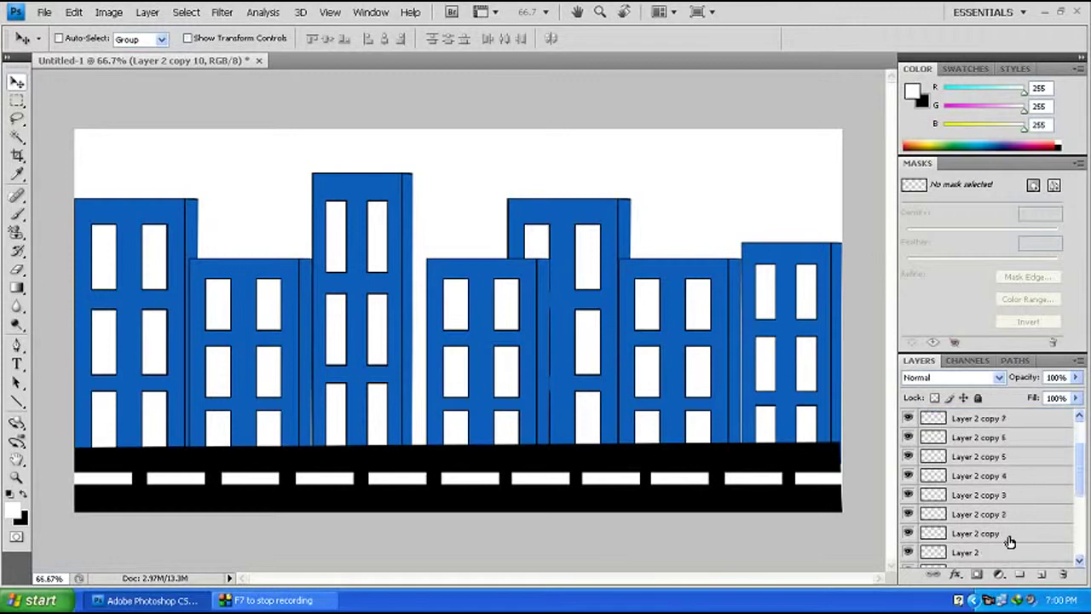
pyautogui.scroll(-2, 1023, 475)
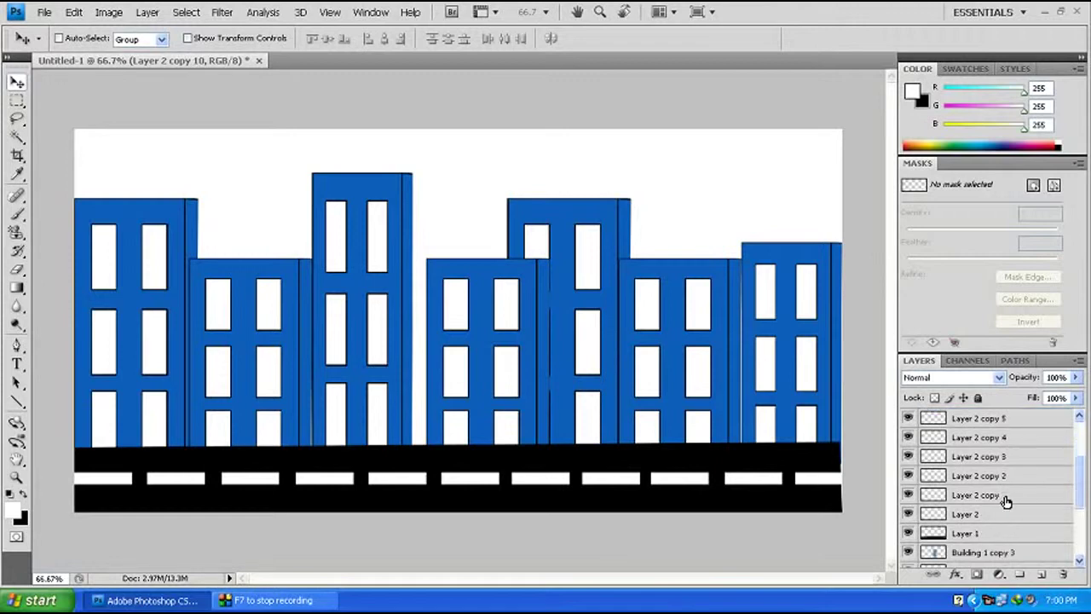
pyautogui.keyDown('shift'); pyautogui.click(964, 533); pyautogui.keyUp('shift')
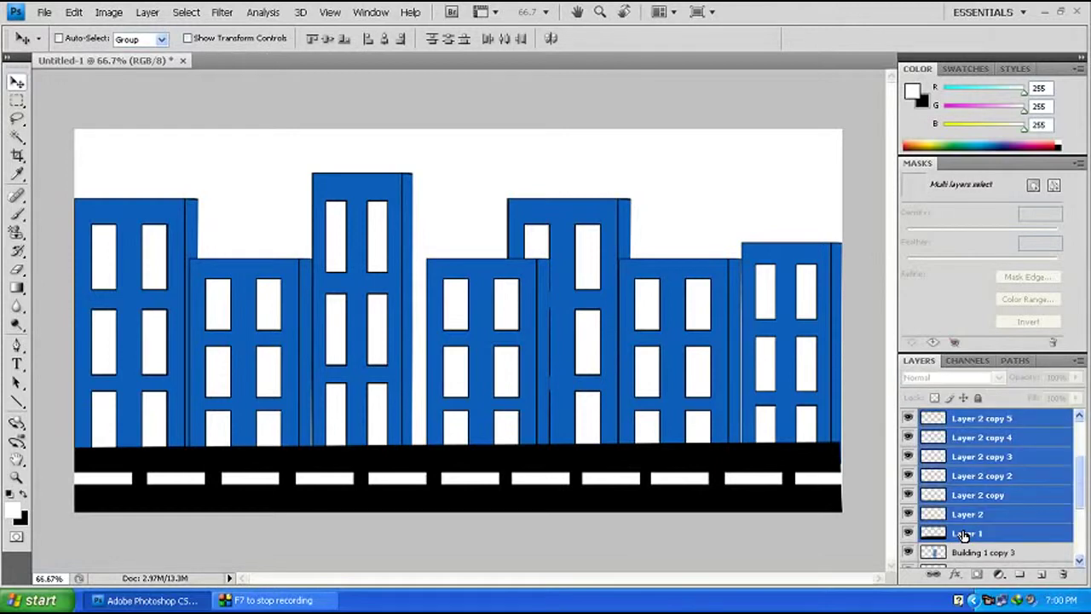
pyautogui.click(1020, 576)
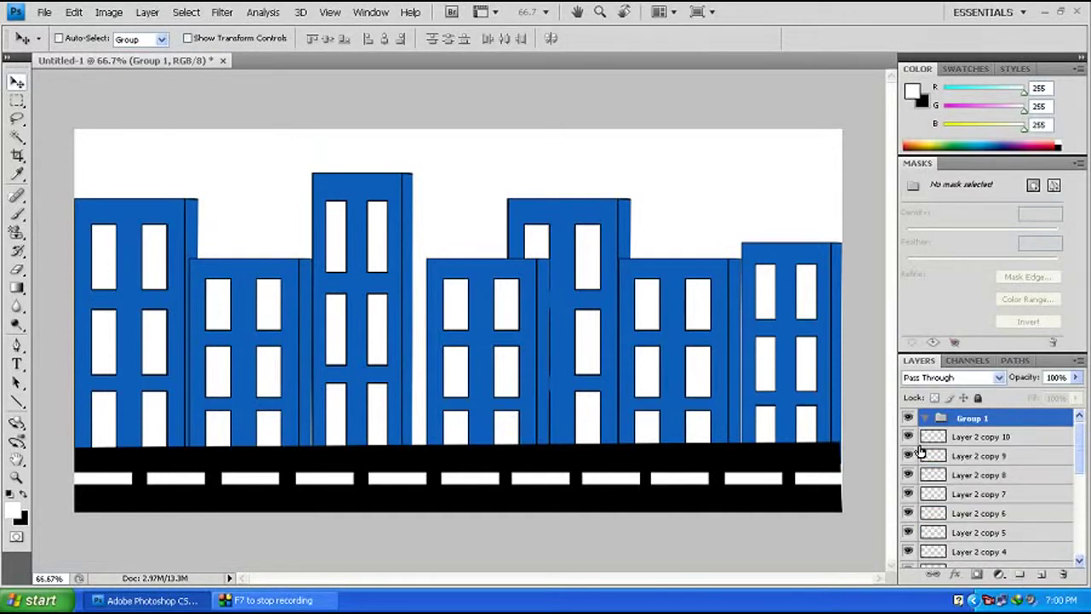
# Move the remaining dash layers into the group and rename it Road.
pyautogui.click(948, 437)
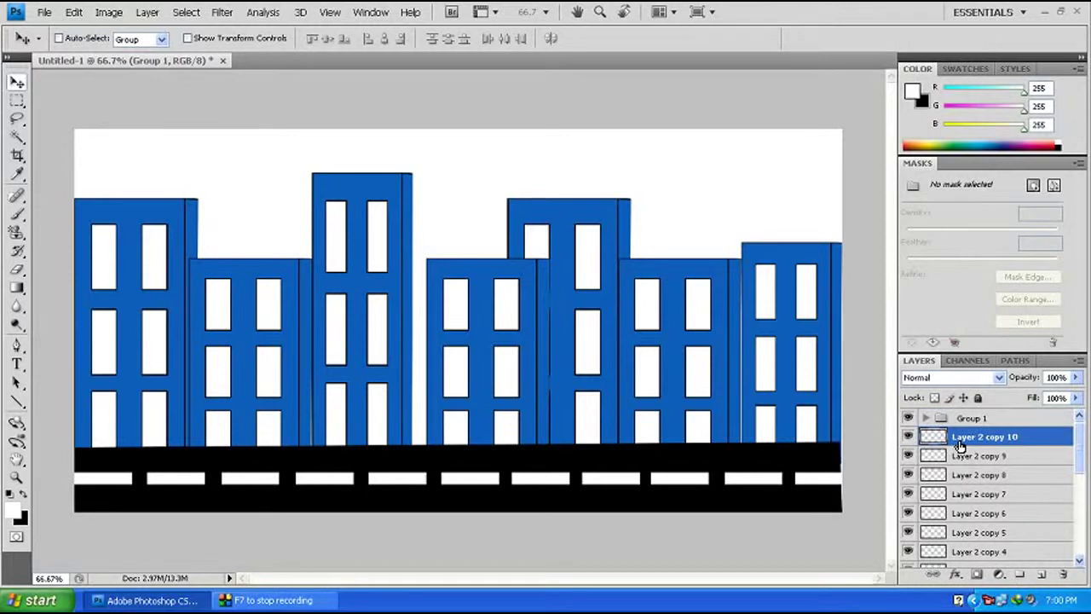
pyautogui.scroll(-2, 977, 451)
pyautogui.scroll(-2, 977, 451)
pyautogui.keyDown('shift'); pyautogui.click(966, 537); pyautogui.keyUp('shift')
pyautogui.moveTo(966, 537)
pyautogui.mouseDown()
pyautogui.moveTo(972, 417)
pyautogui.moveTo(928, 423)
pyautogui.mouseUp()
pyautogui.doubleClick(972, 418)
pyautogui.write('Road')
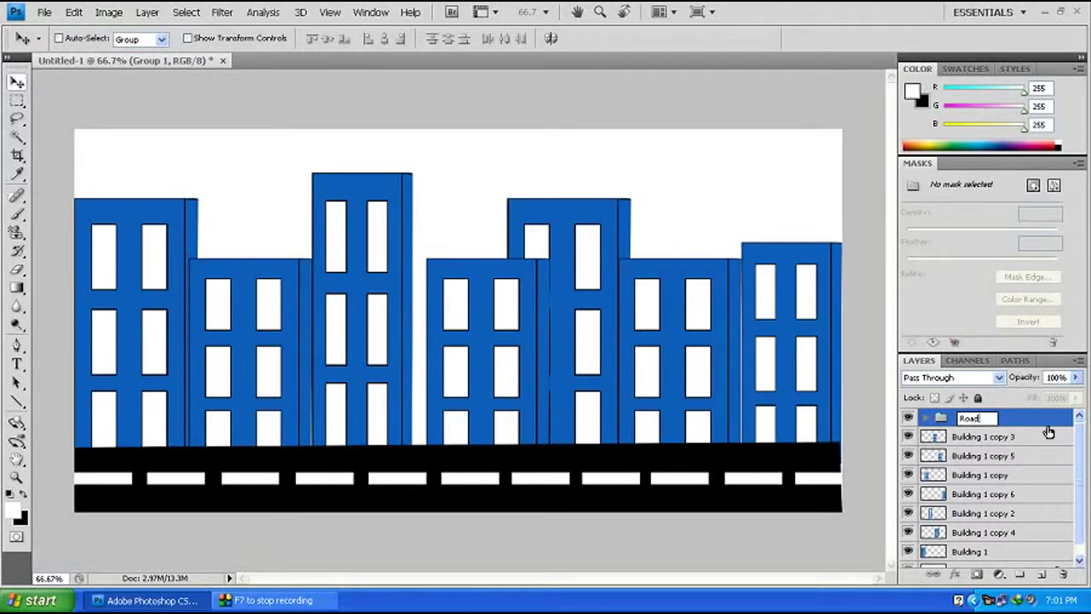
pyautogui.press('Return')
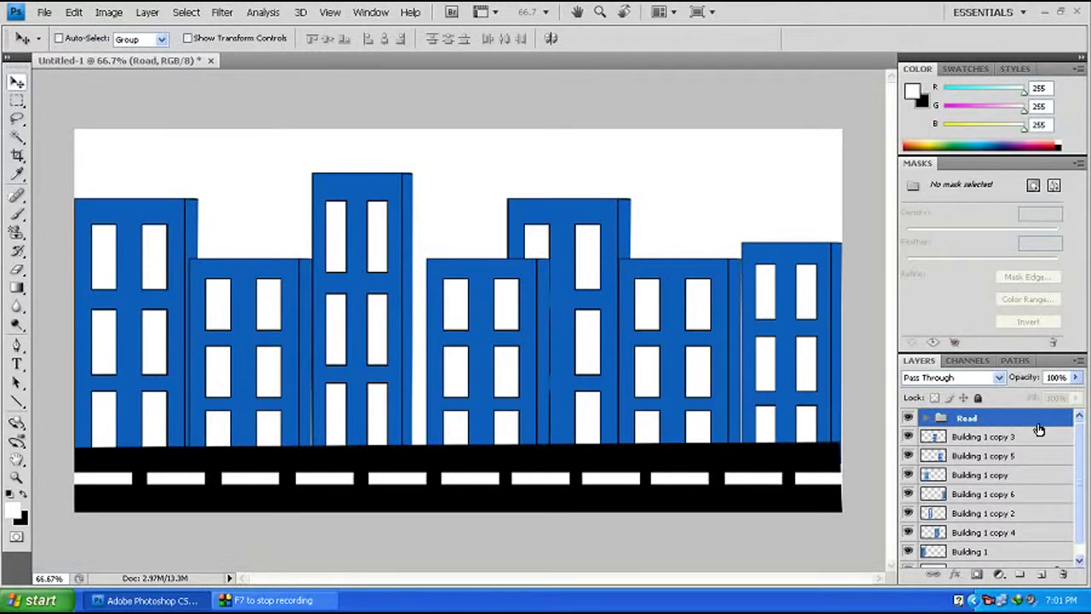
# Move all Building layers into a new group named Buildings and collapse it.
pyautogui.click(986, 436)
pyautogui.scroll(-1, 995, 457)
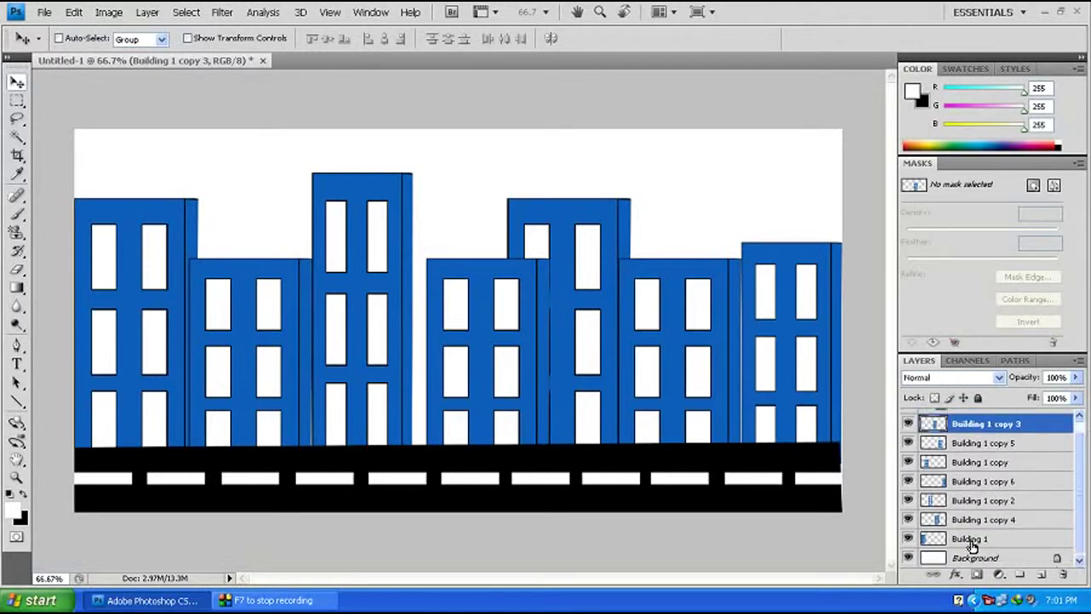
pyautogui.click(1021, 575)
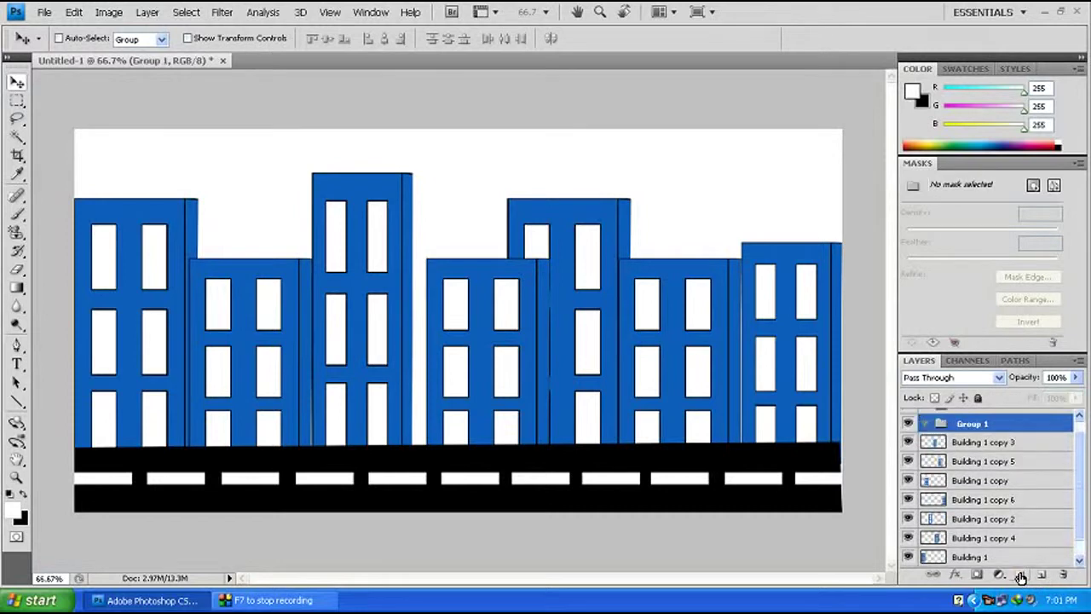
pyautogui.click(994, 456)
pyautogui.scroll(-1, 998, 463)
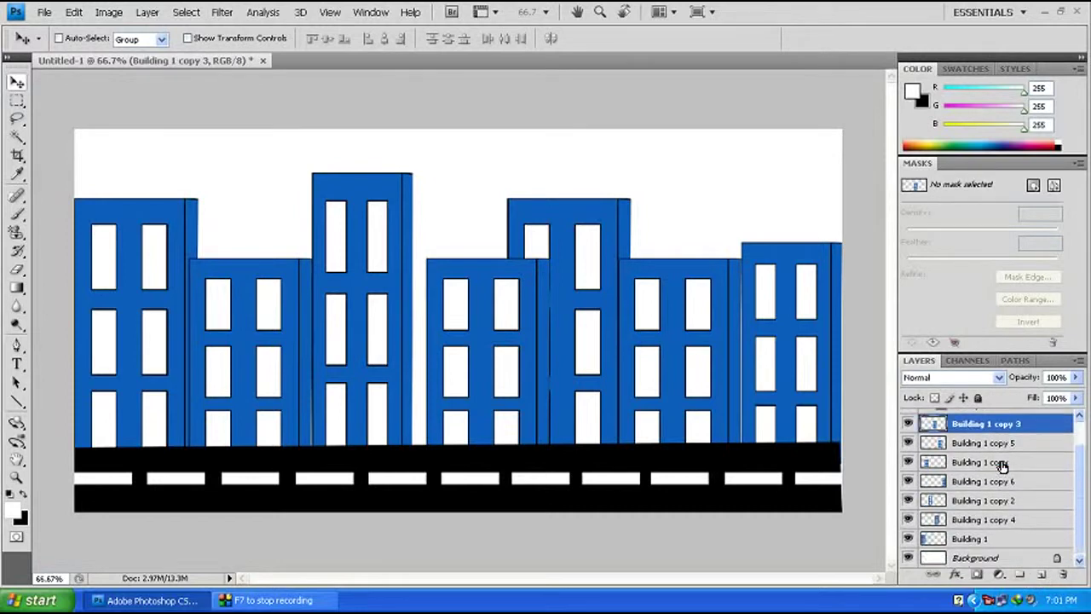
pyautogui.keyDown('shift'); pyautogui.click(972, 539); pyautogui.keyUp('shift')
pyautogui.scroll(1, 971, 539)
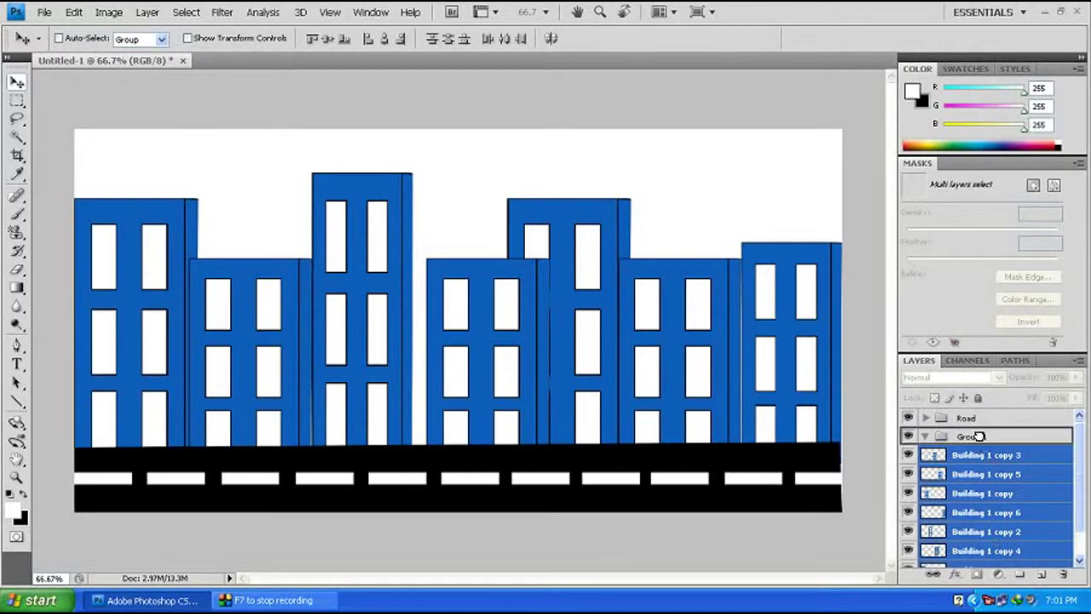
pyautogui.moveTo(988, 459); pyautogui.dragTo(978, 436)
pyautogui.click(926, 437)
pyautogui.doubleClick(974, 437)
pyautogui.write('Buildings')
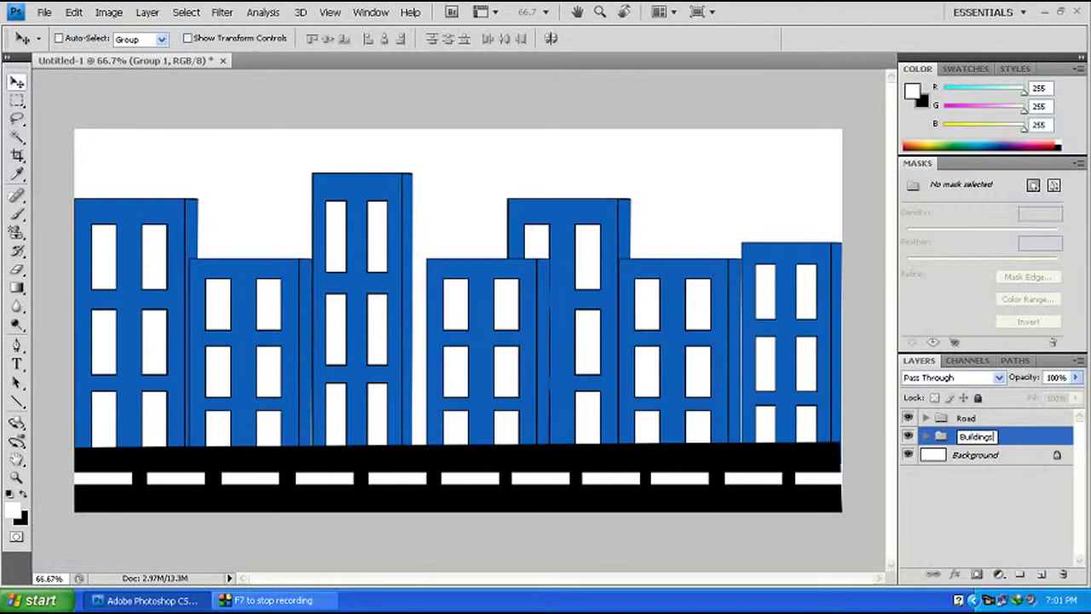
pyautogui.click(967, 491)
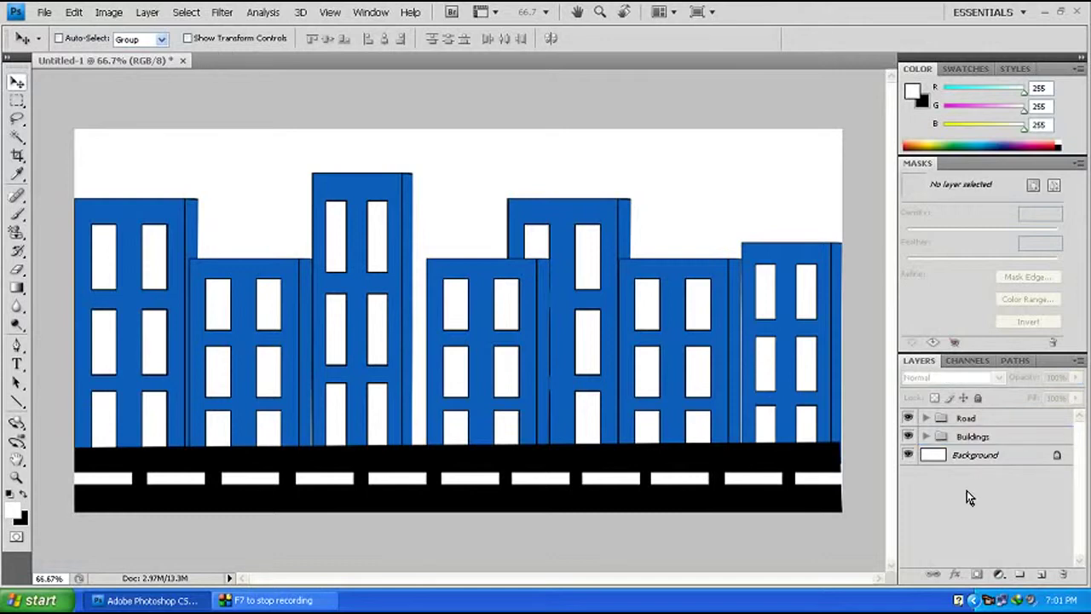
pyautogui.press('m')
pyautogui.moveTo(75, 433); pyautogui.dragTo(228, 457)
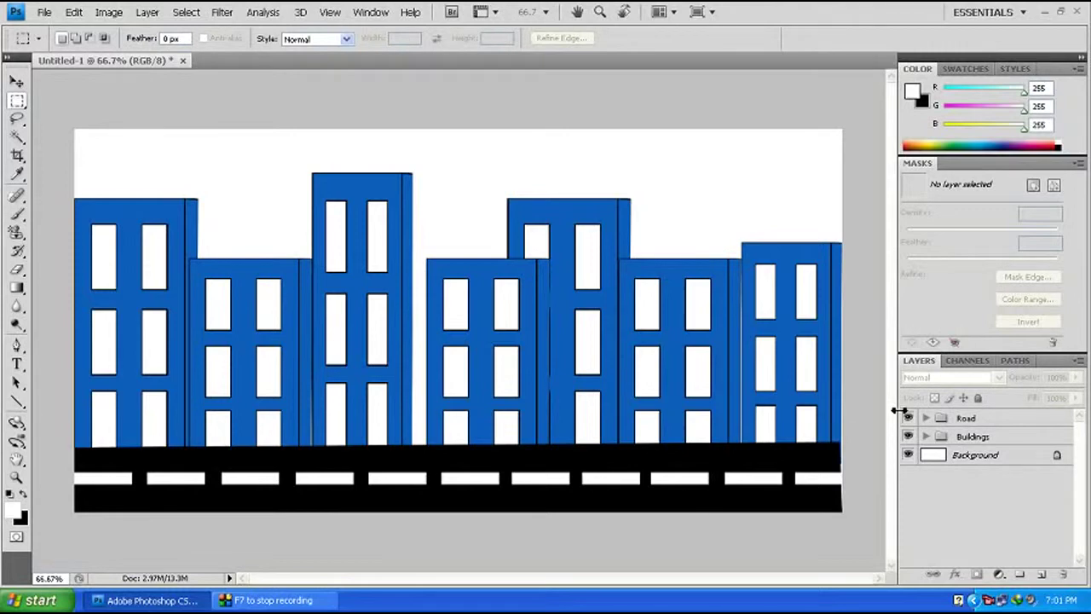
# Squash all the white dash layers to 47.8% height and group them together.
pyautogui.click(925, 418)
pyautogui.click(995, 445)
pyautogui.scroll(-5, 987, 509)
pyautogui.scroll(-1, 987, 509)
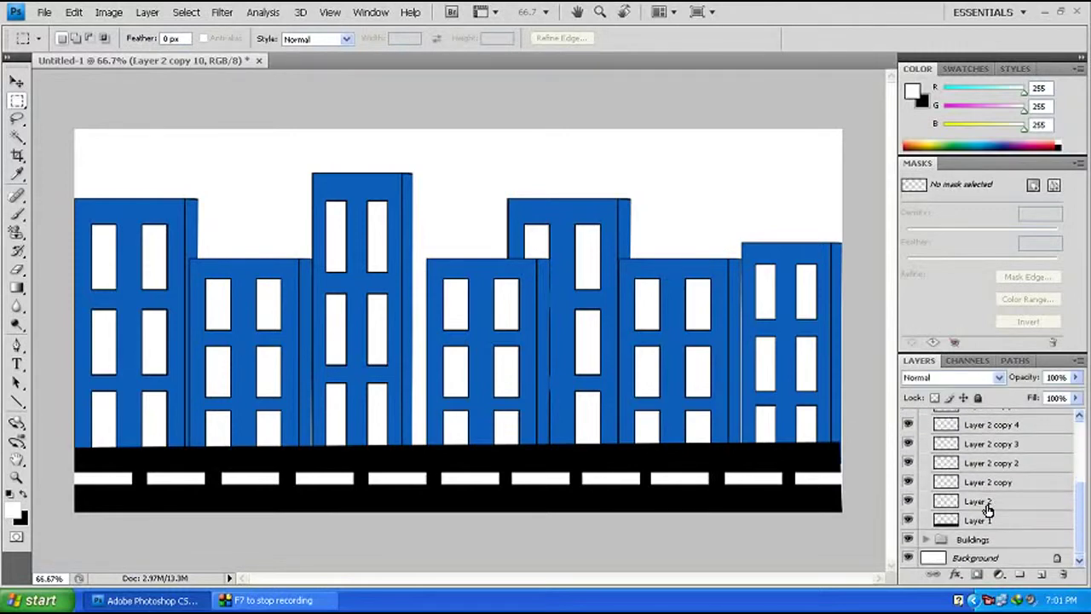
pyautogui.keyDown('shift'); pyautogui.click(989, 503); pyautogui.keyUp('shift')
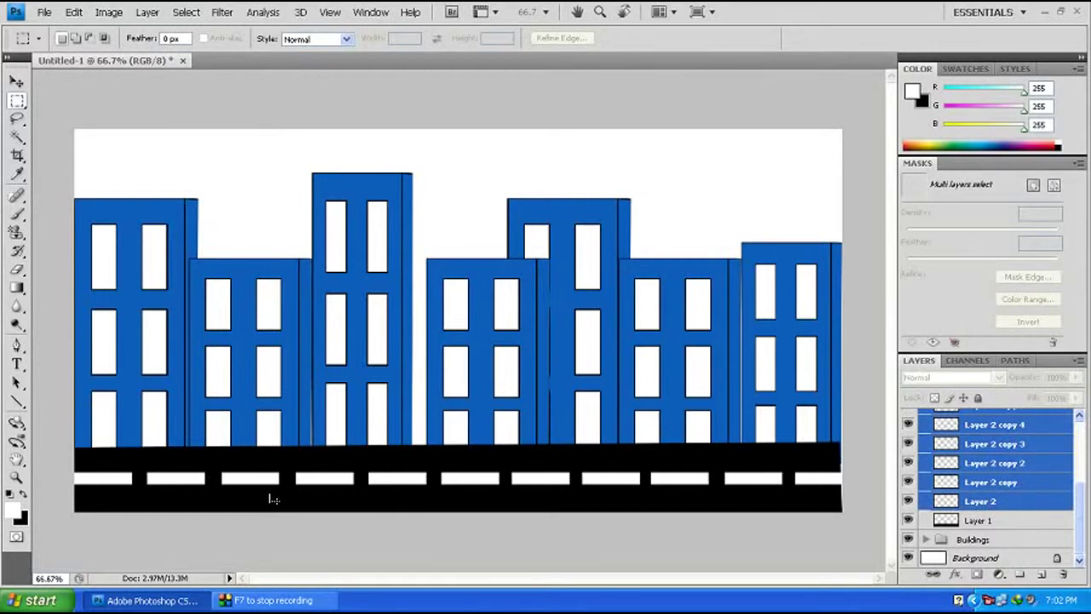
pyautogui.hotkey('ctrl', 't')
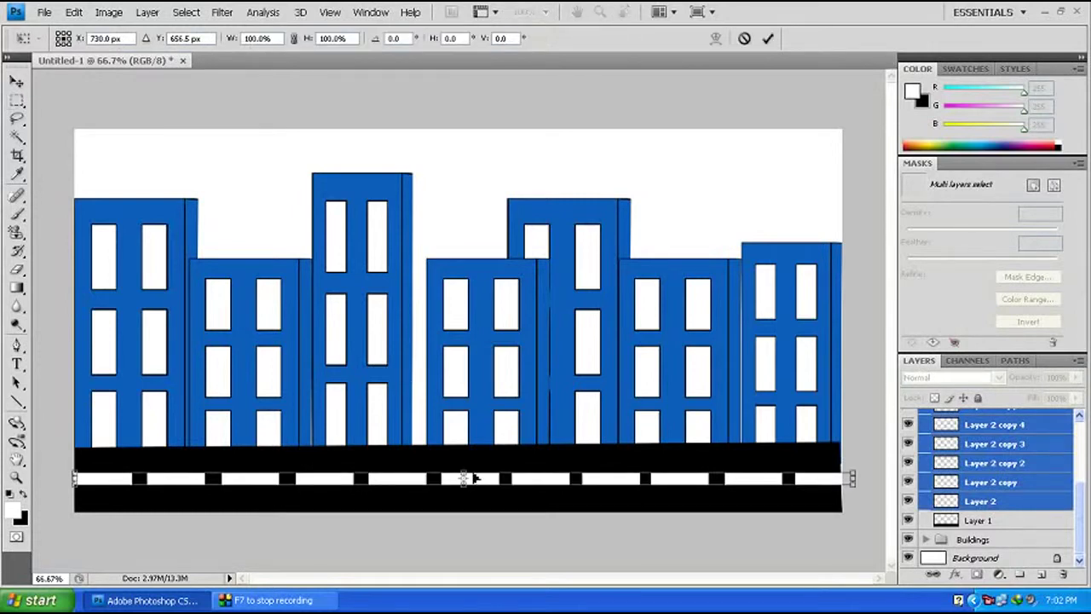
pyautogui.moveTo(462, 477); pyautogui.dragTo(458, 482)
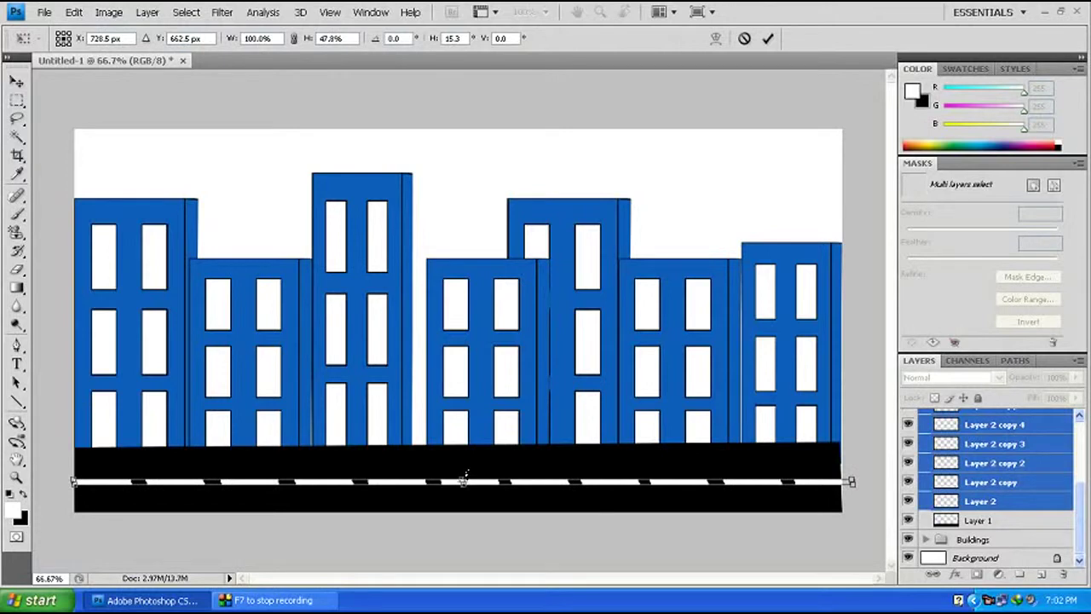
pyautogui.press('Return')
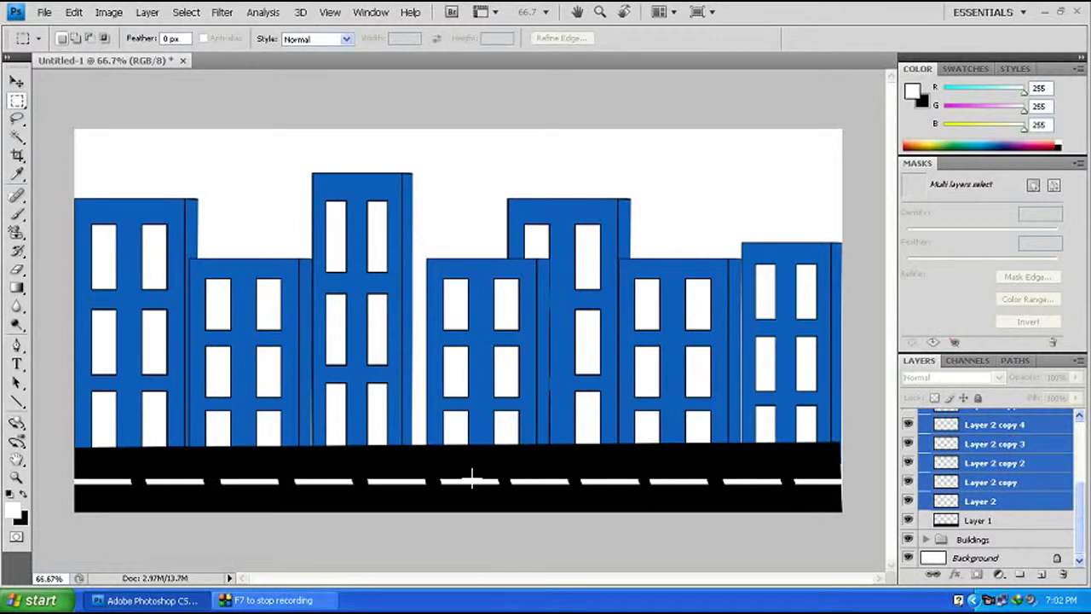
pyautogui.hotkey('ctrl', 'g')
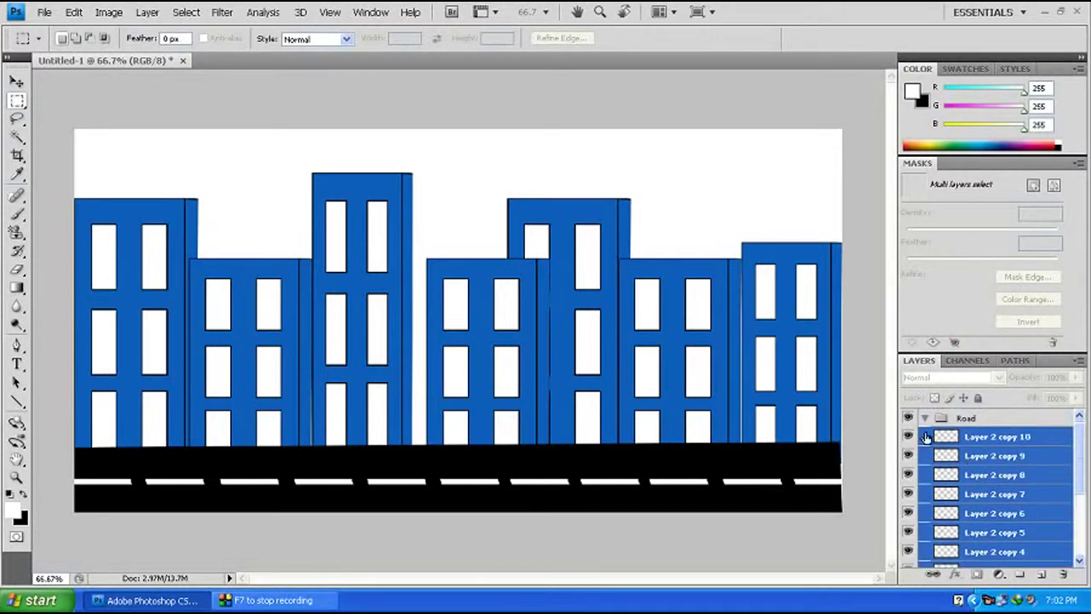
pyautogui.click(920, 418)
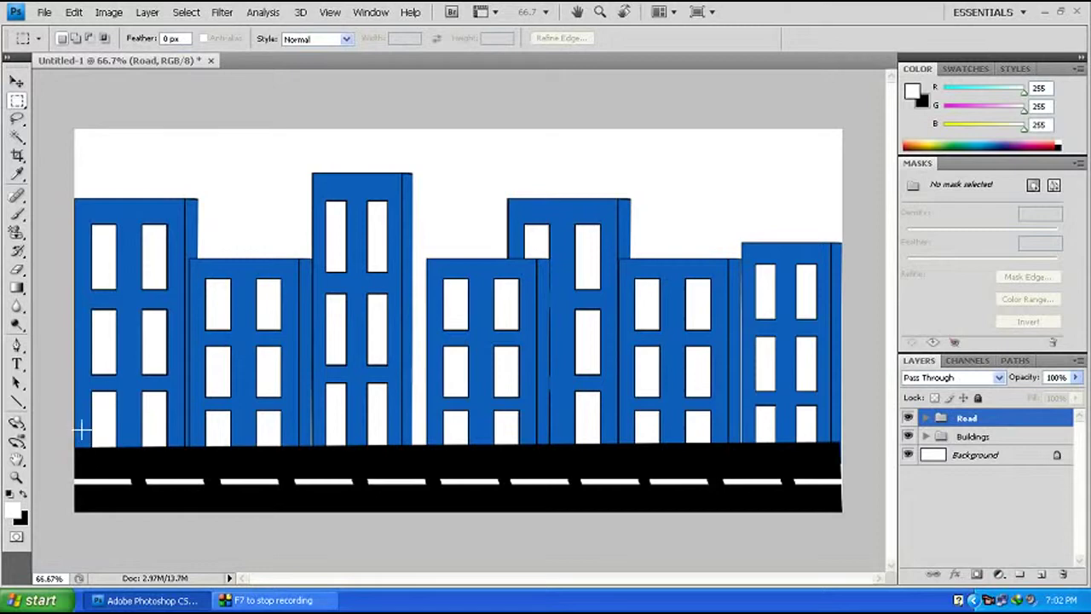
# Select a thin strip at the road's top-left edge and add a new Layer 3.
pyautogui.moveTo(91, 451); pyautogui.dragTo(126, 441)
pyautogui.moveTo(126, 441); pyautogui.dragTo(126, 442)
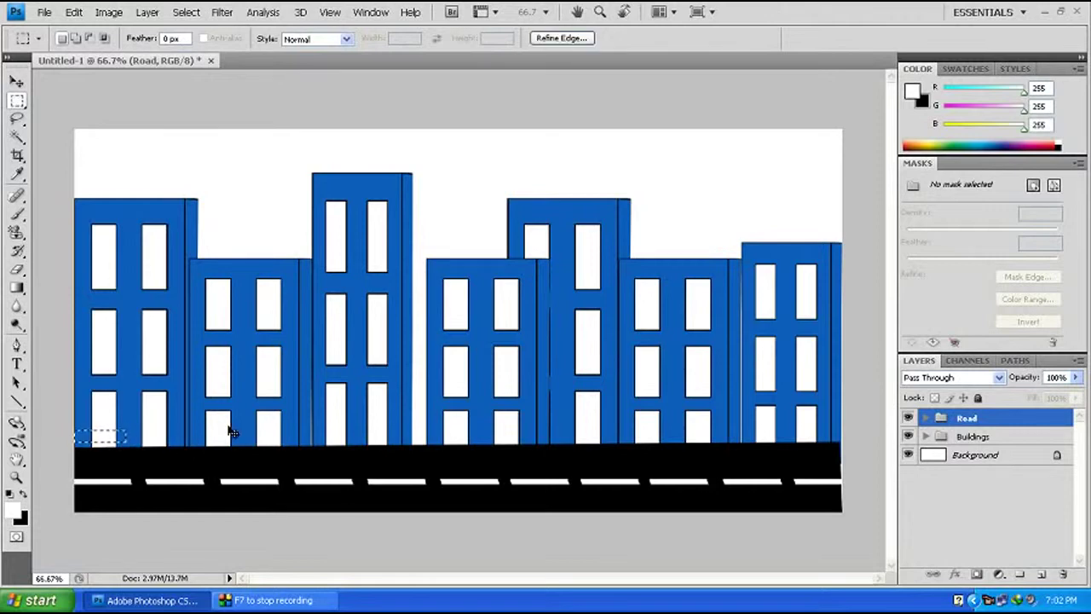
pyautogui.hotkey('ctrl', 'shift', 'n')
pyautogui.press('Return')
# Fill the strip with yellow fff600 and deselect it.
pyautogui.click(12, 509)
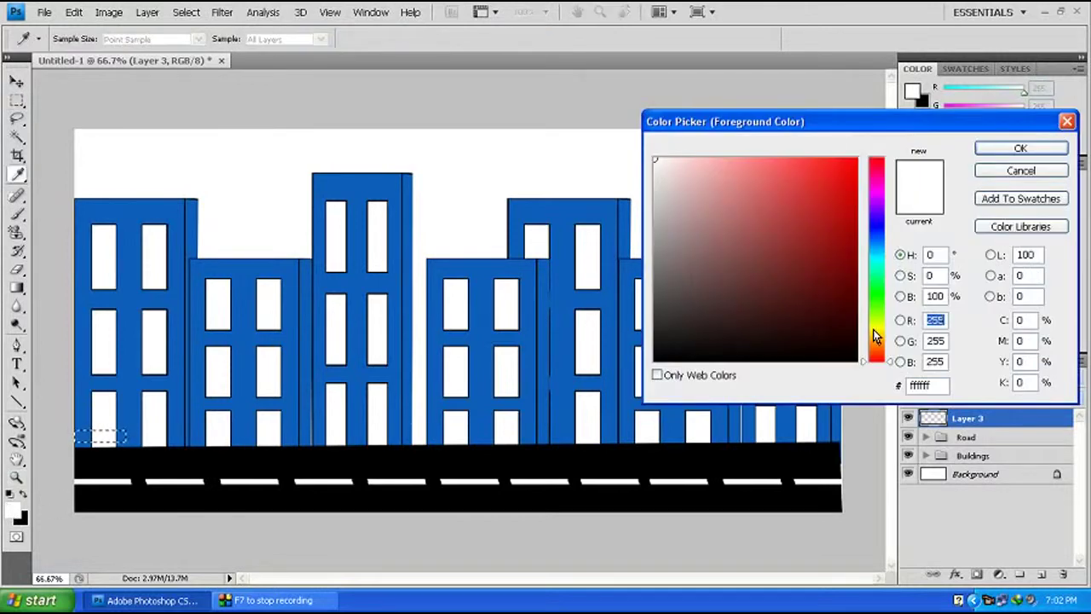
pyautogui.click(875, 328)
pyautogui.click(855, 160)
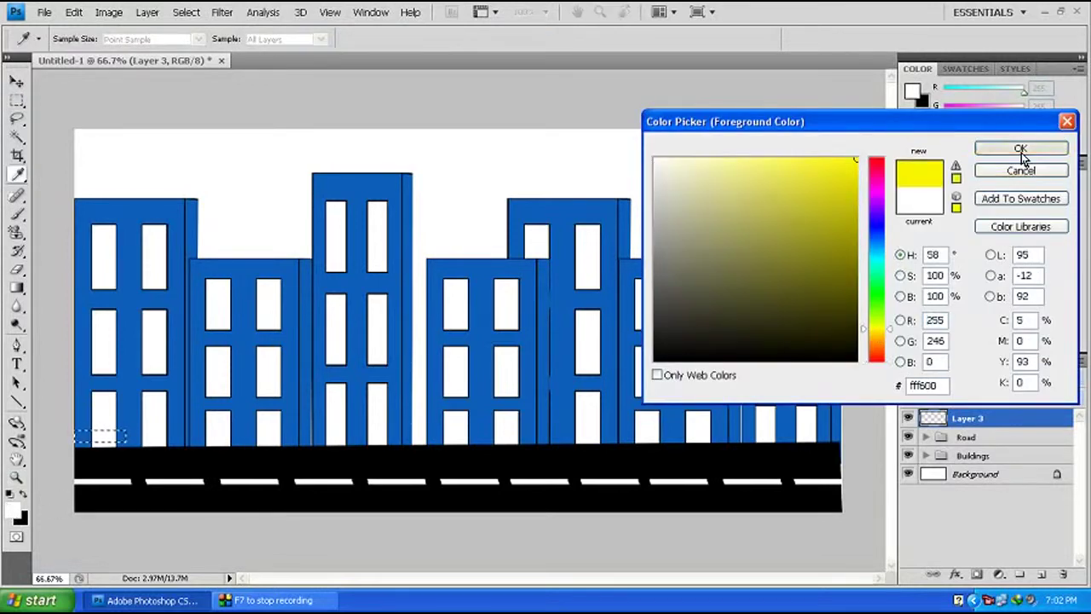
pyautogui.click(1022, 151)
pyautogui.press('m')
pyautogui.hotkey('alt', 'BackSpace')
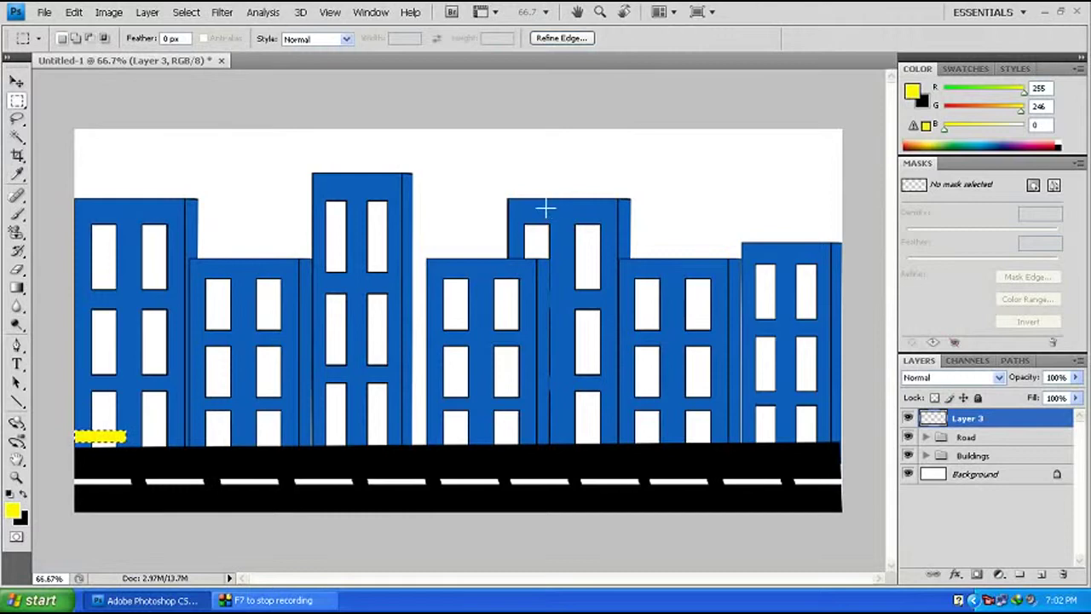
pyautogui.hotkey('ctrl', 'd')
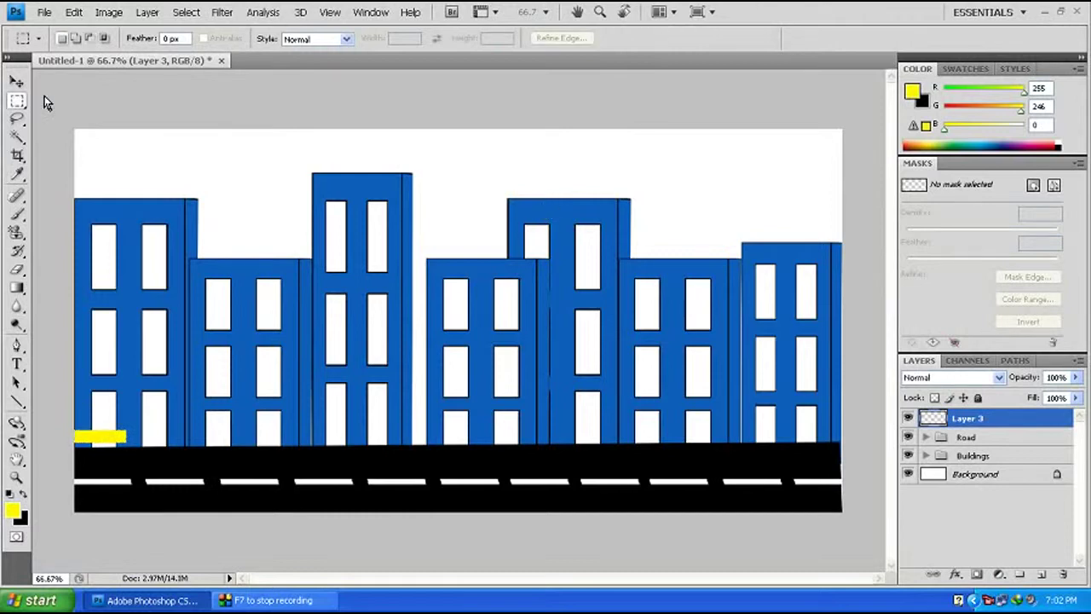
pyautogui.click(19, 83)
# Place the yellow strip on the road edge and make a black-filled copy of it.
pyautogui.moveTo(111, 432)
pyautogui.mouseDown()
pyautogui.moveTo(110, 441)
pyautogui.moveTo(173, 445)
pyautogui.mouseUp()
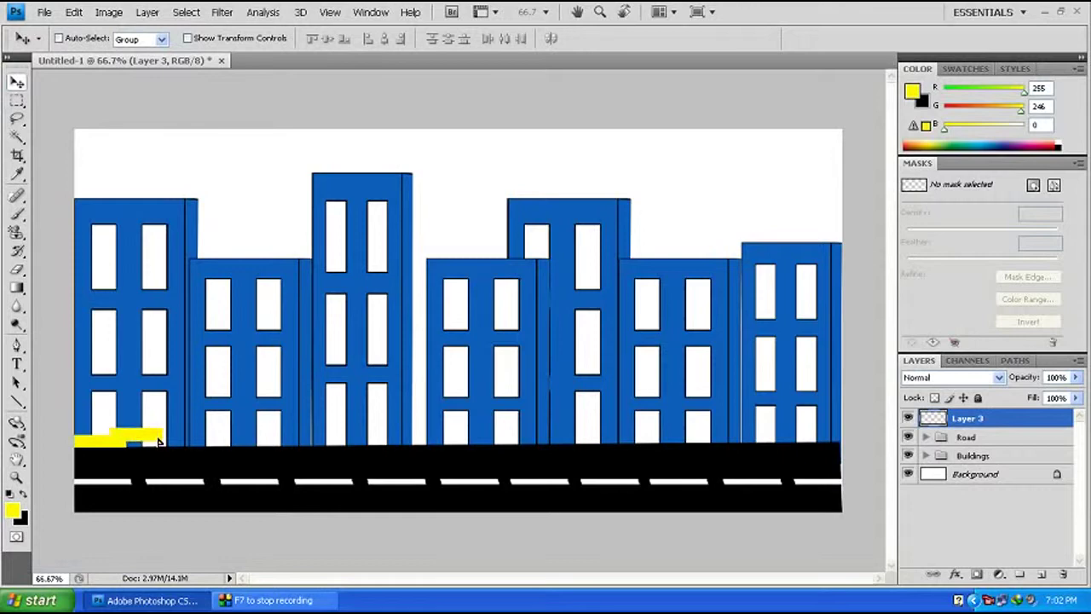
pyautogui.hotkey('ctrl', 'j')
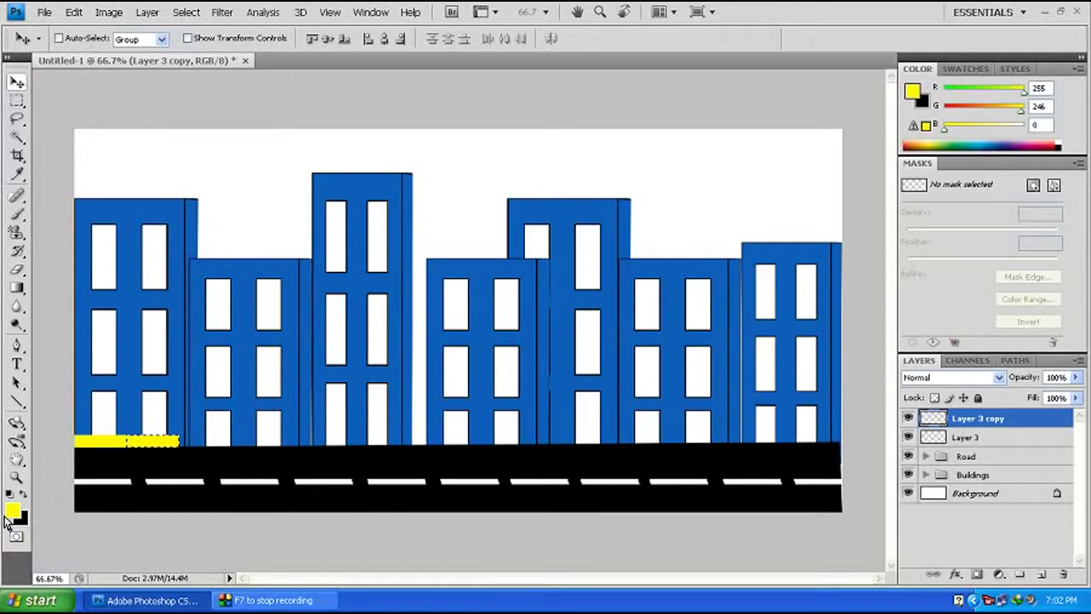
pyautogui.press('x')
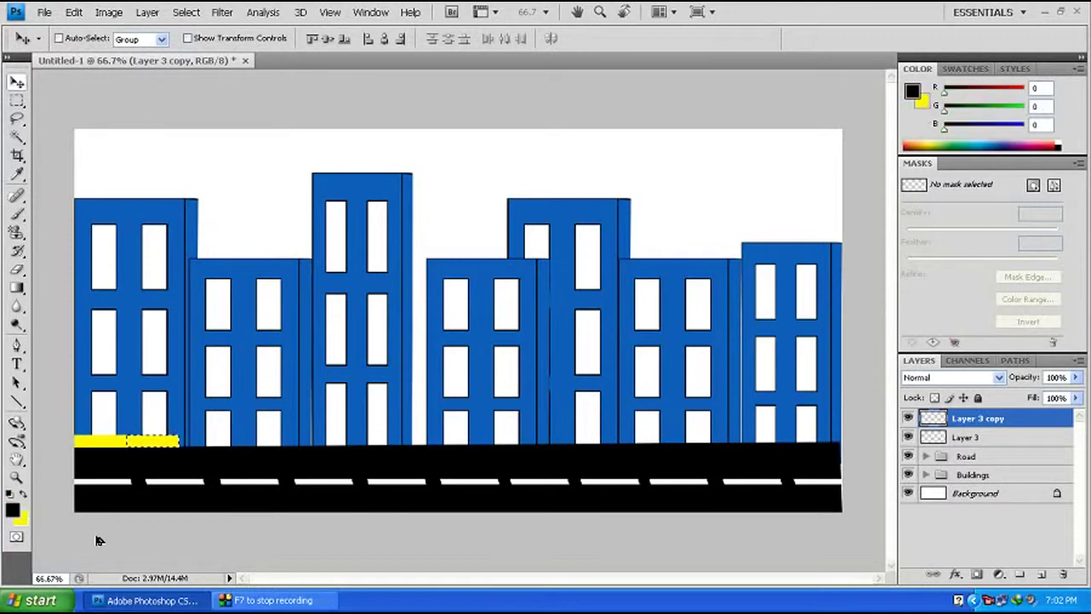
pyautogui.hotkey('alt', 'BackSpace')
pyautogui.hotkey('ctrl', 'd')
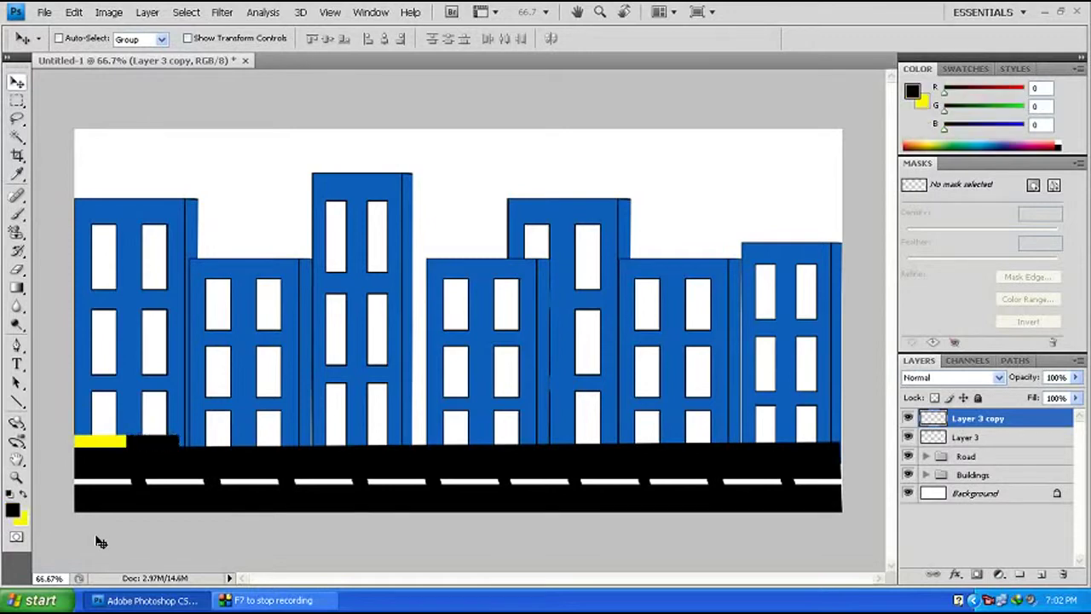
# Copy the yellow-black curb pairs repeatedly along the road's top edge to the right side.
pyautogui.keyDown('shift'); pyautogui.click(1000, 438); pyautogui.keyUp('shift')
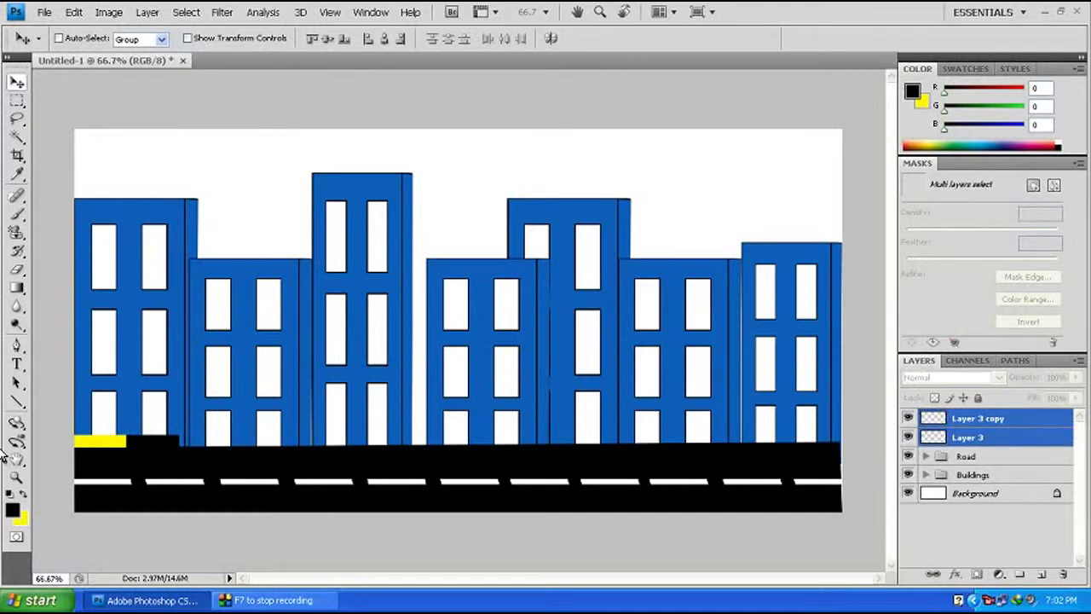
pyautogui.moveTo(170, 450); pyautogui.dragTo(275, 448)
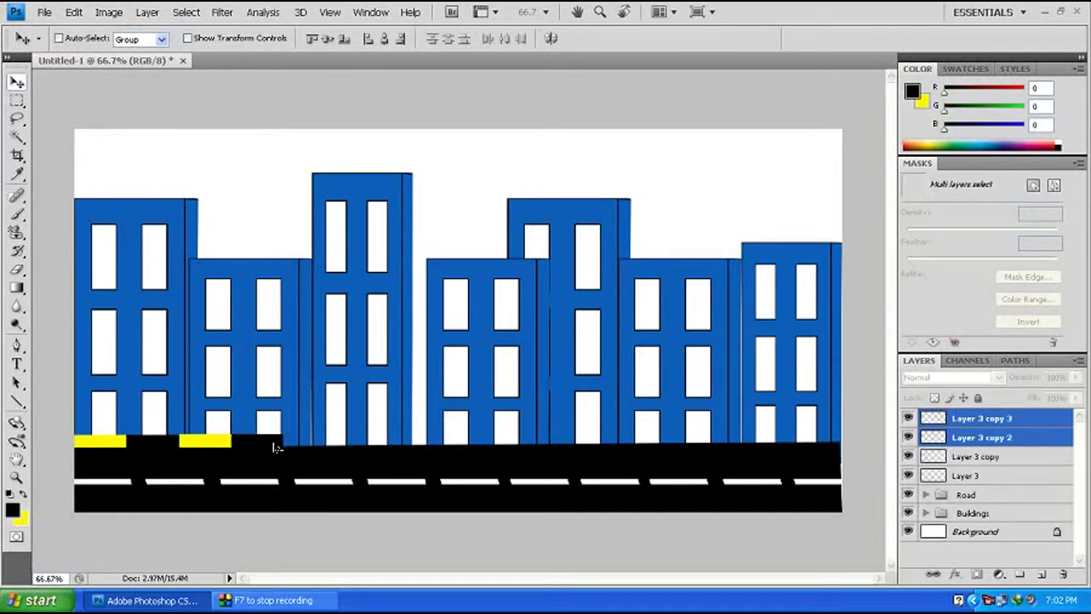
pyautogui.click(1001, 420)
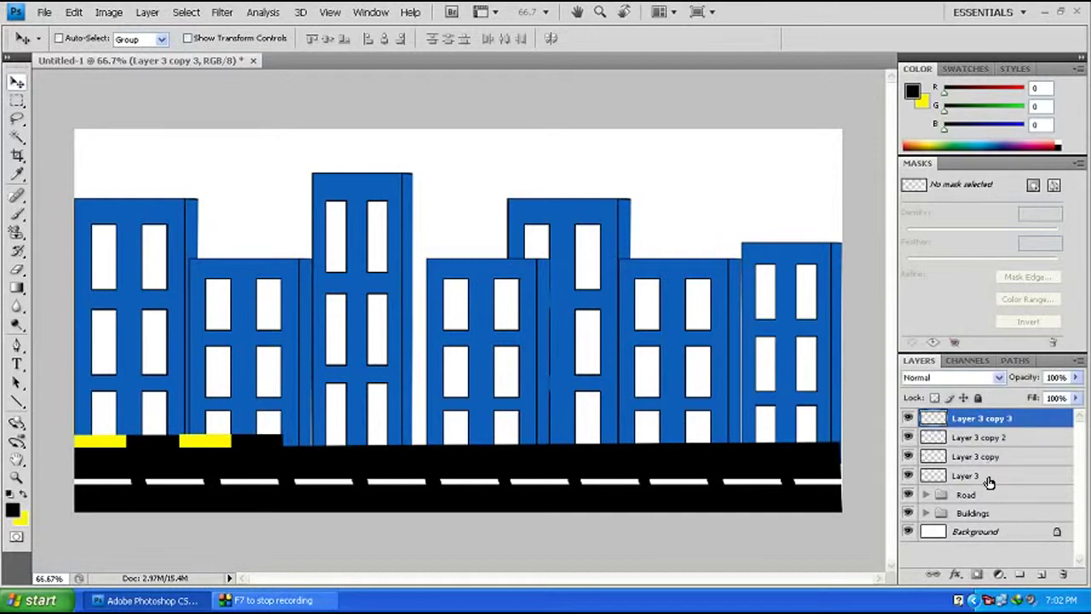
pyautogui.keyDown('shift'); pyautogui.click(987, 478); pyautogui.keyUp('shift')
pyautogui.moveTo(264, 449)
pyautogui.mouseDown()
pyautogui.moveTo(482, 447)
pyautogui.moveTo(473, 444)
pyautogui.mouseUp()
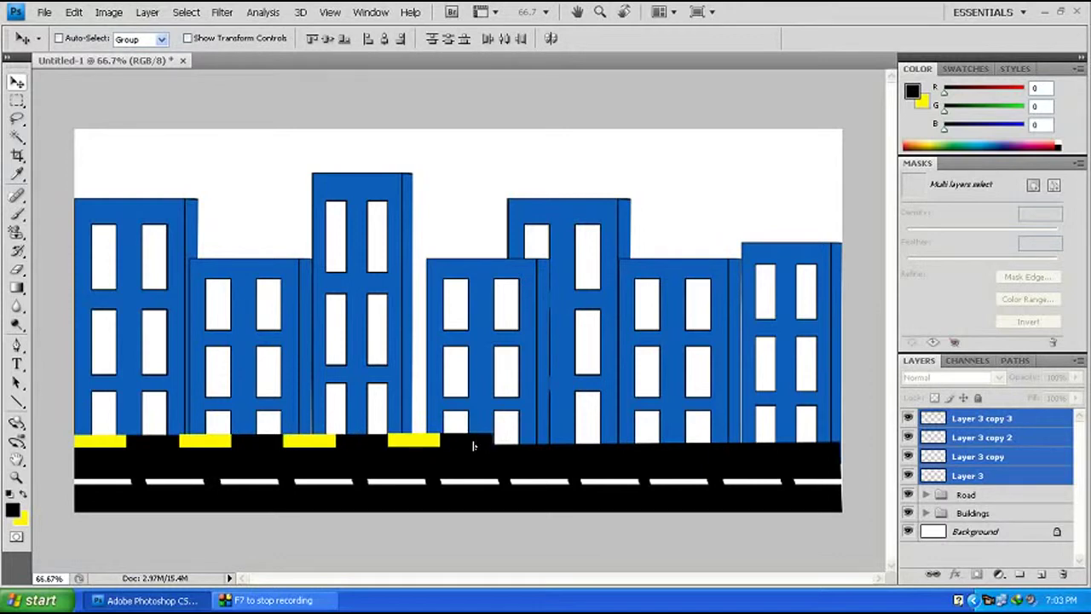
pyautogui.hotkey('ctrl', 'j')
pyautogui.moveTo(445, 449); pyautogui.dragTo(859, 440)
pyautogui.hotkey('ctrl', 'j')
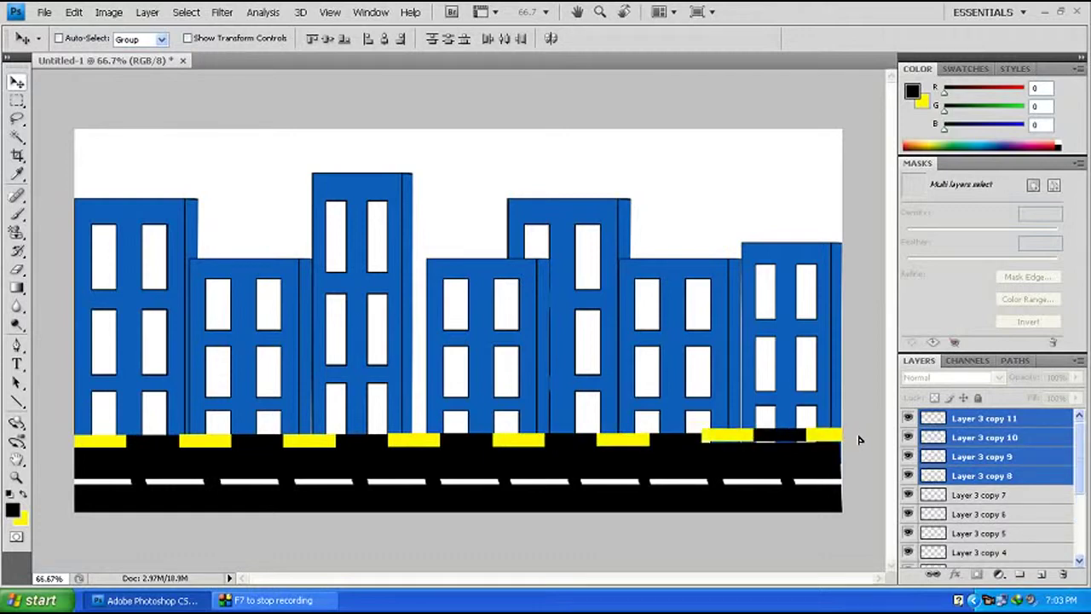
pyautogui.hotkey('ctrl', 'j')
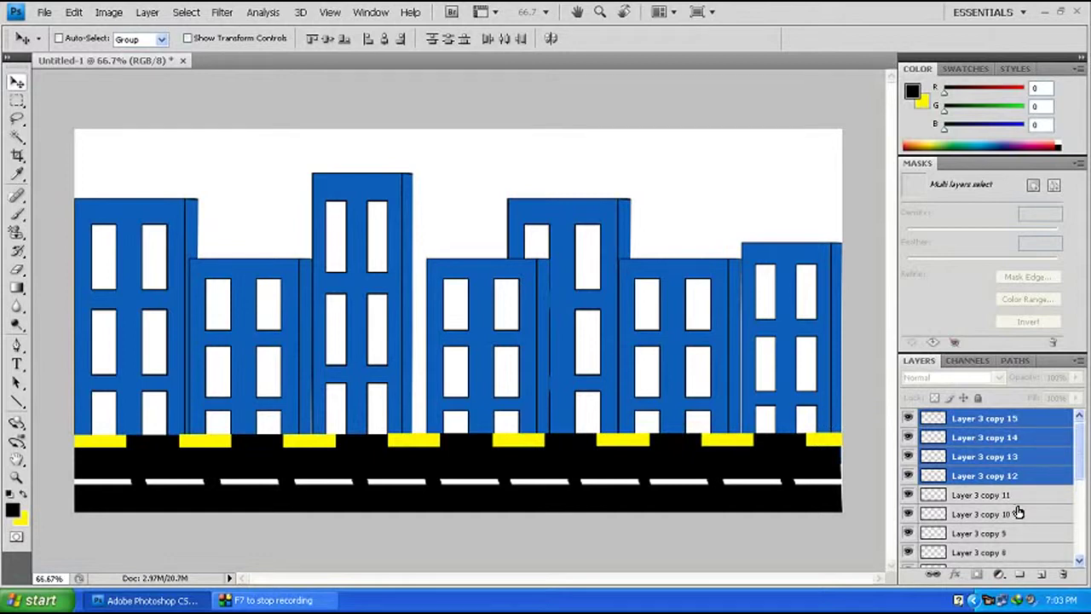
# Select every curb strip layer from Layer 3 up and drag them into the Road group.
pyautogui.click(1036, 422)
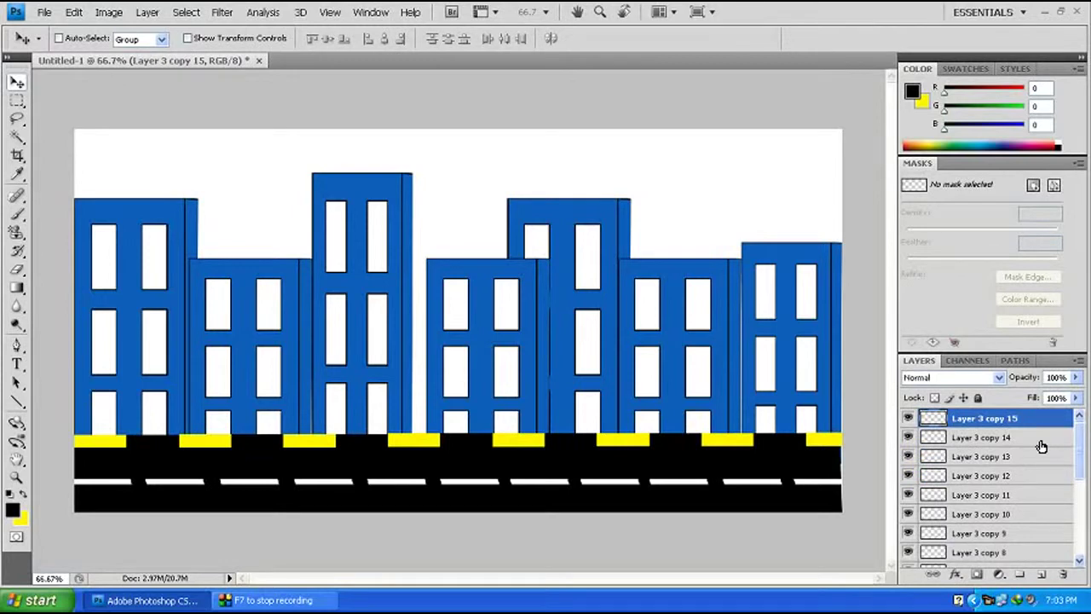
pyautogui.scroll(-1, 1043, 450)
pyautogui.scroll(1, 1043, 450)
pyautogui.scroll(-3, 1043, 450)
pyautogui.scroll(-1, 1044, 450)
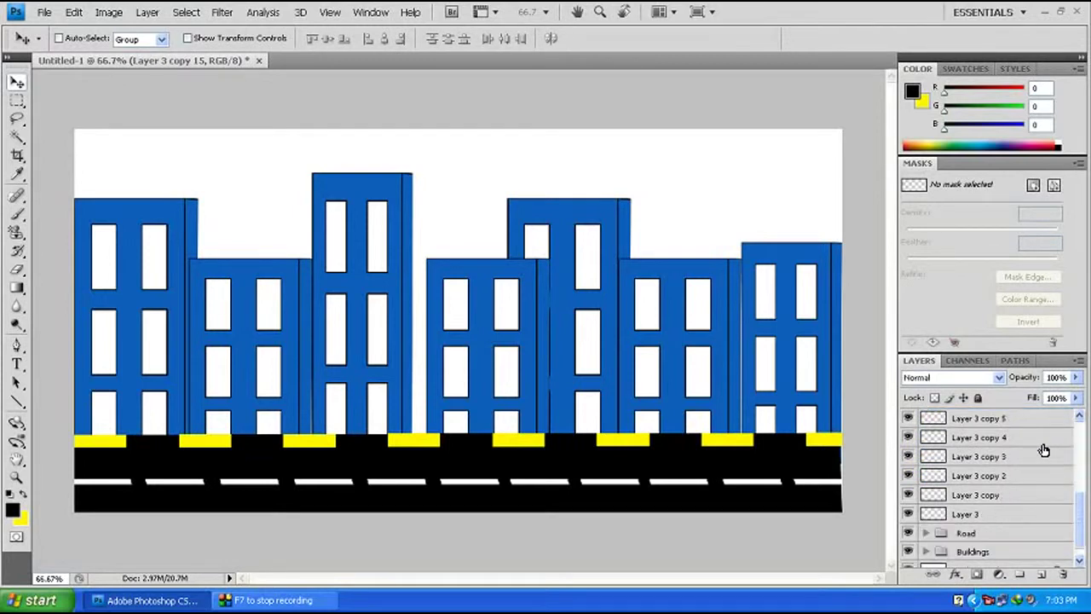
pyautogui.keyDown('shift'); pyautogui.click(973, 518); pyautogui.keyUp('shift')
pyautogui.scroll(2, 989, 511)
pyautogui.scroll(1, 989, 512)
pyautogui.scroll(-1, 993, 509)
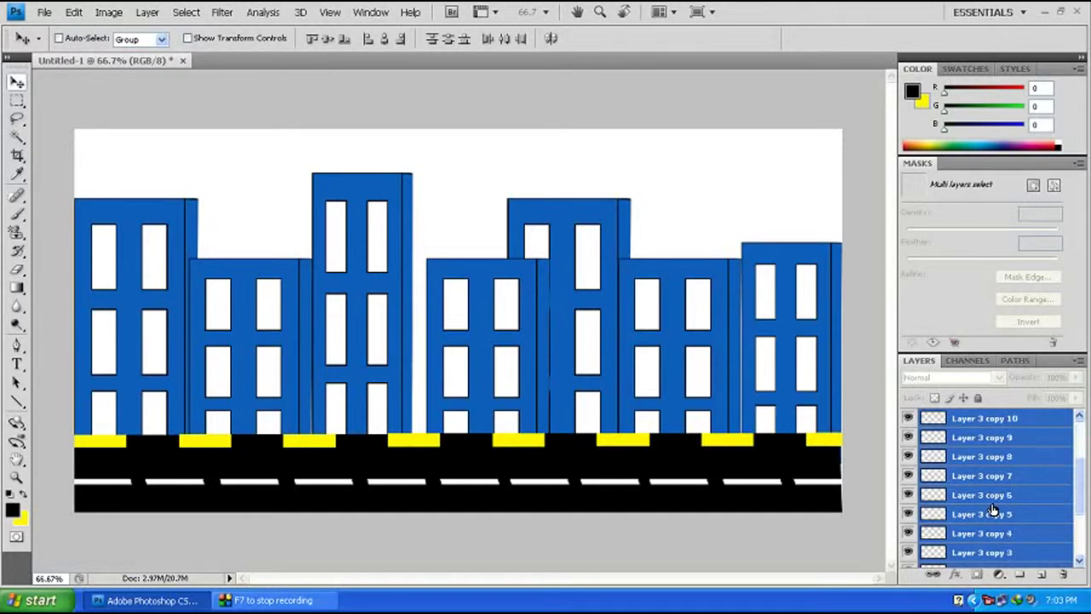
pyautogui.scroll(-2, 993, 509)
pyautogui.moveTo(989, 501); pyautogui.dragTo(943, 537)
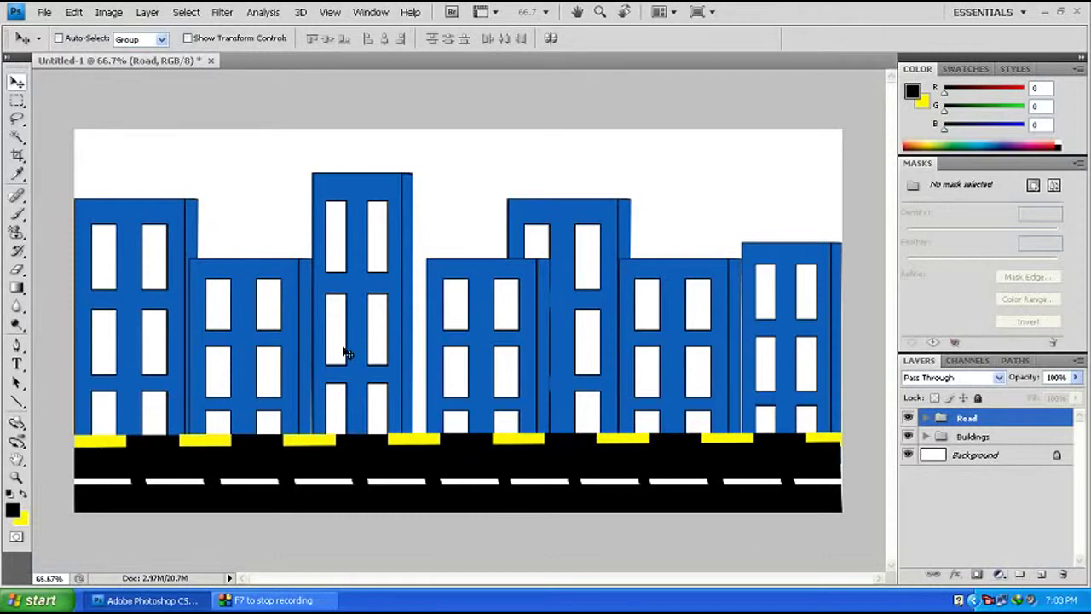
# Select the sky area and fill it with the sampled building blue on new Layer 4.
pyautogui.click(16, 101)
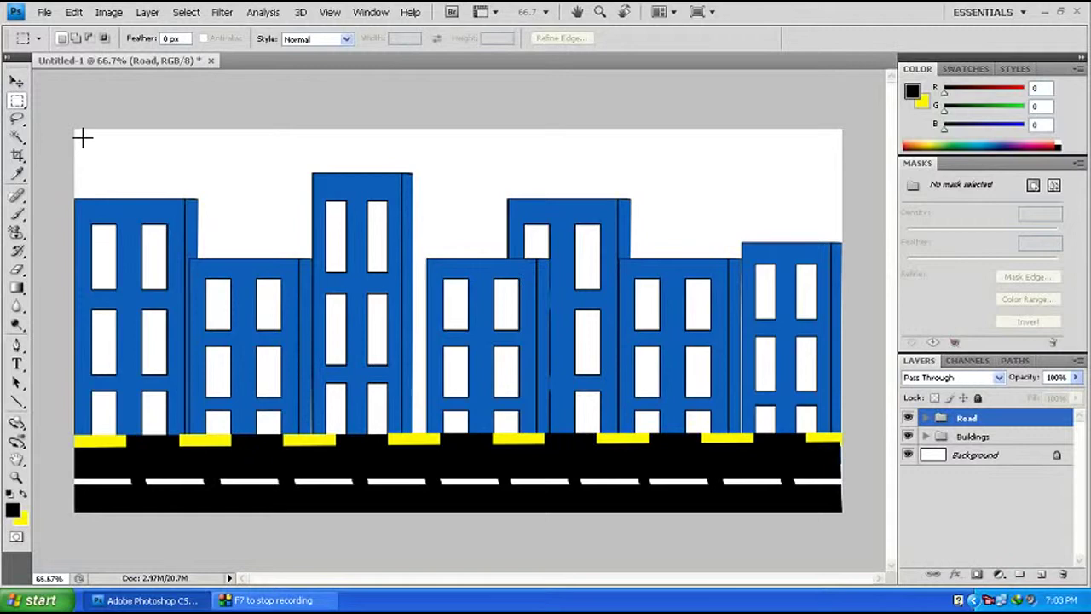
pyautogui.moveTo(74, 128); pyautogui.dragTo(862, 358)
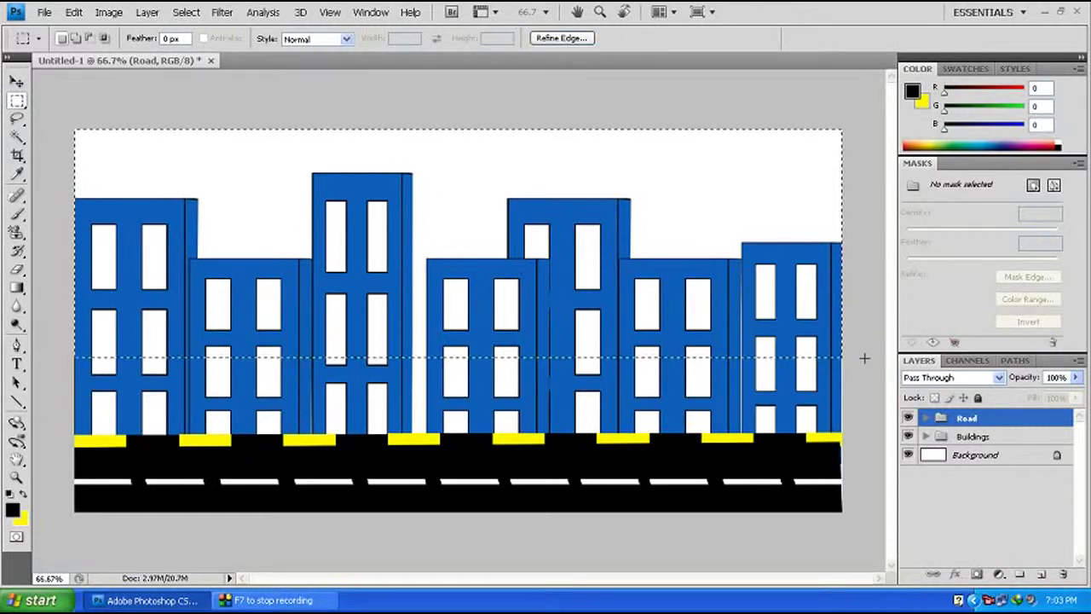
pyautogui.hotkey('ctrl', 'shift', 'n')
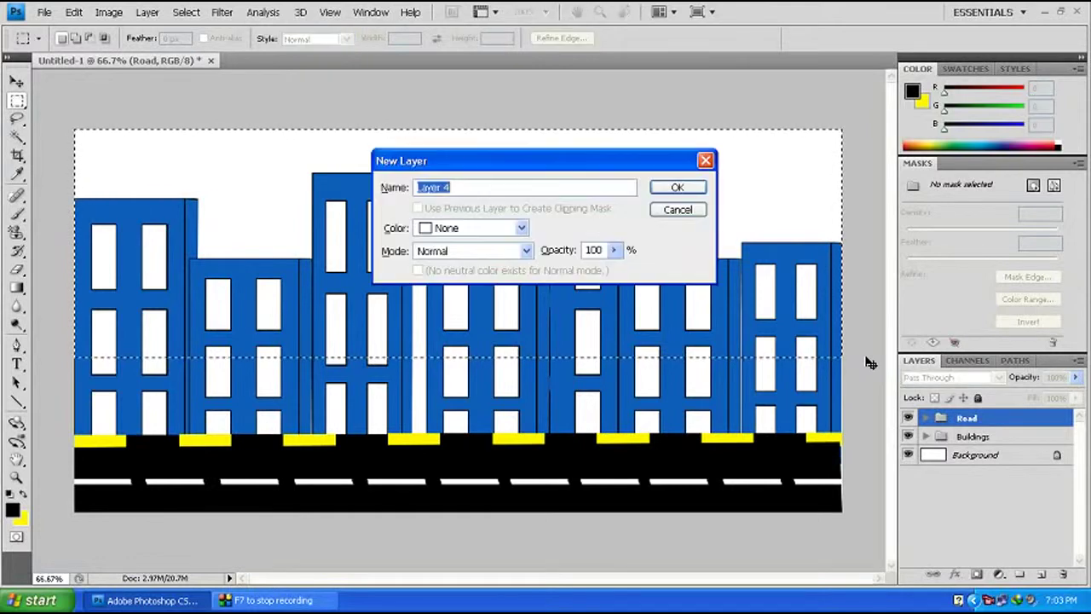
pyautogui.press('Return')
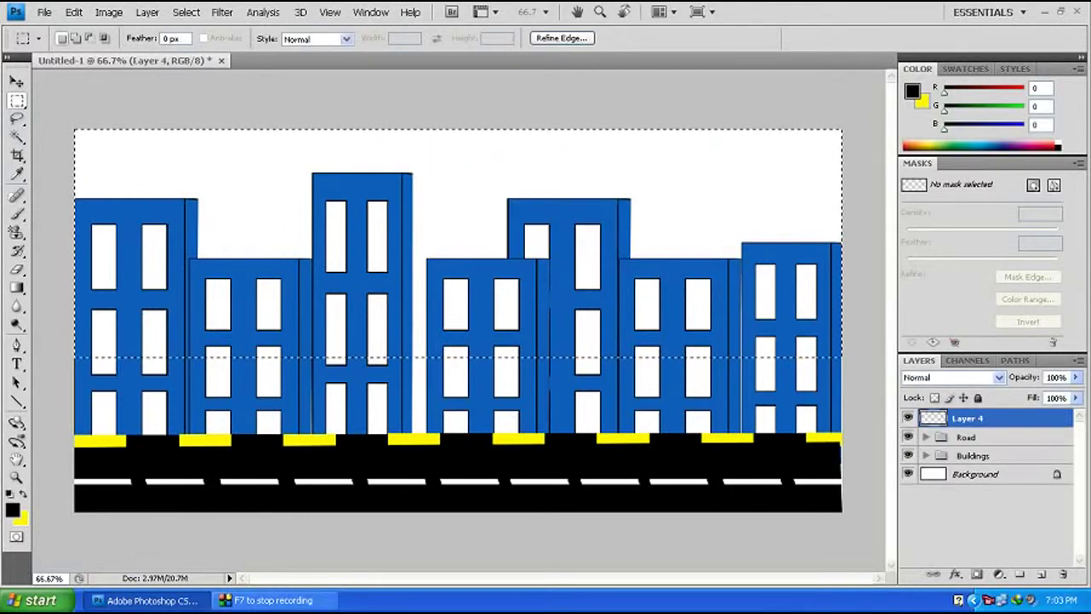
pyautogui.press('i')
pyautogui.click(128, 375)
pyautogui.hotkey('alt', 'BackSpace')
# Set the background colour to white.
pyautogui.click(19, 518)
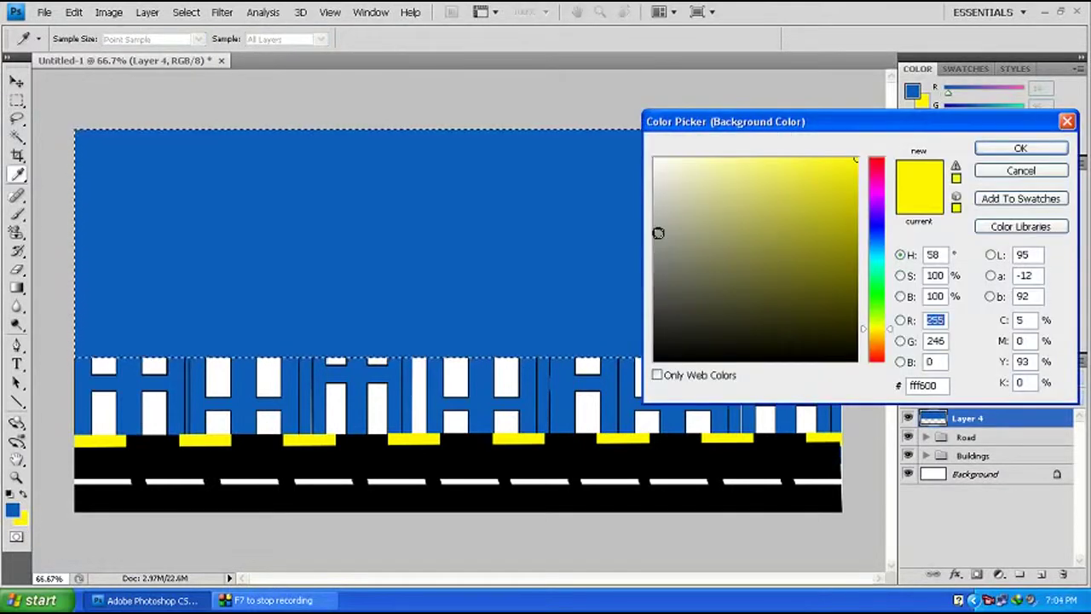
pyautogui.click(1010, 172)
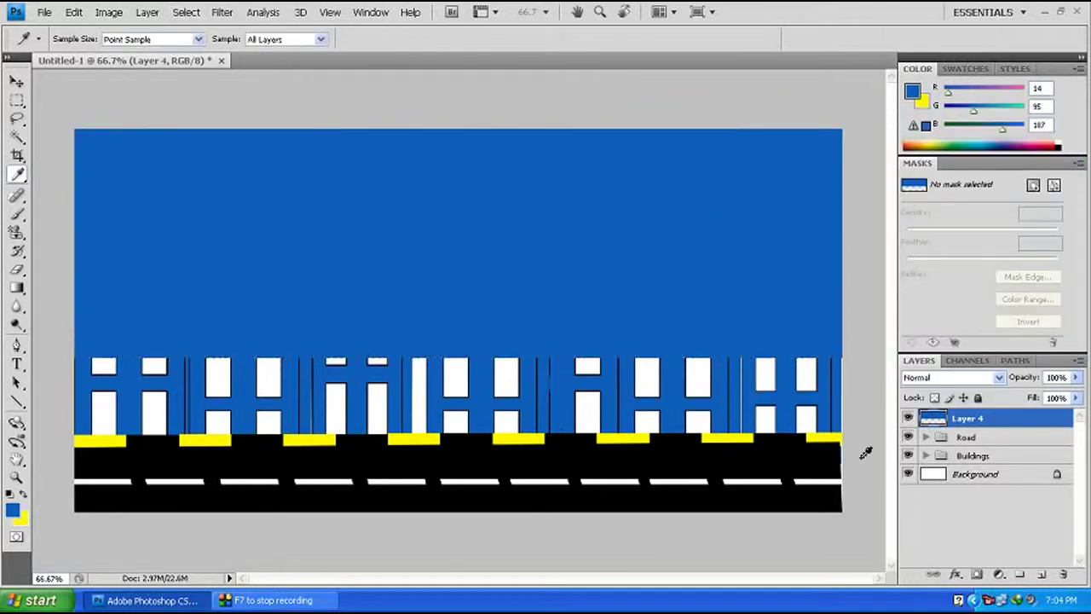
pyautogui.keyDown('ctrl'); pyautogui.click(935, 424); pyautogui.keyUp('ctrl')
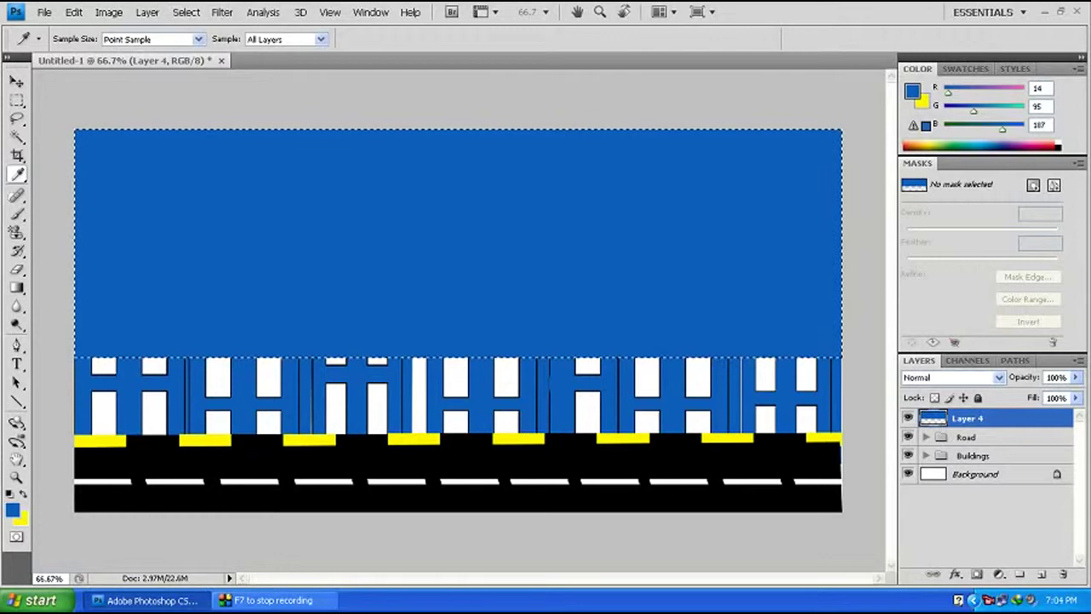
pyautogui.click(20, 517)
pyautogui.moveTo(670, 271); pyautogui.dragTo(654, 157)
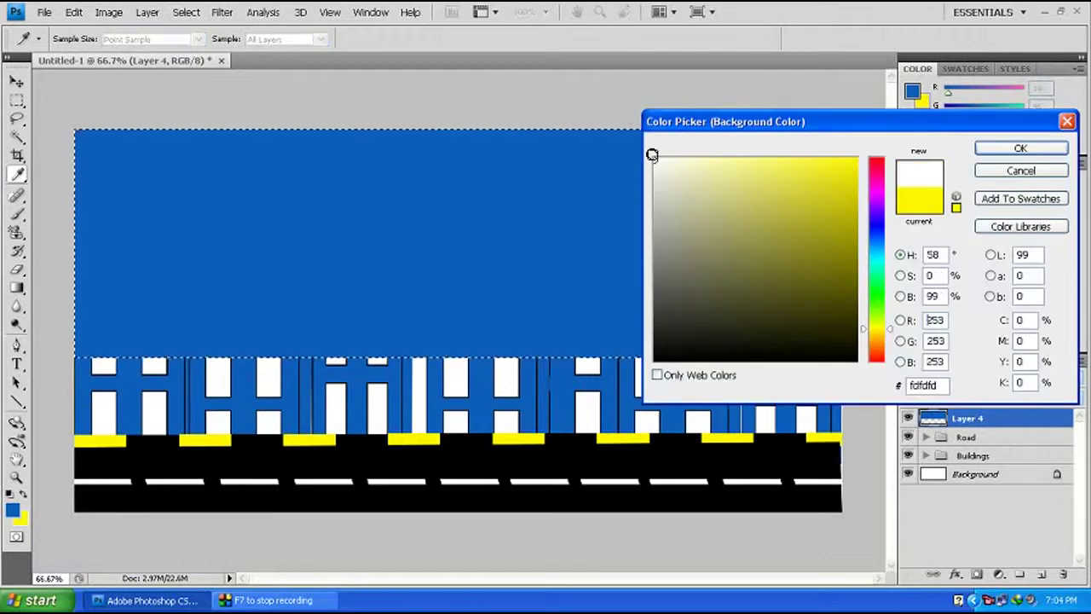
pyautogui.click(1049, 149)
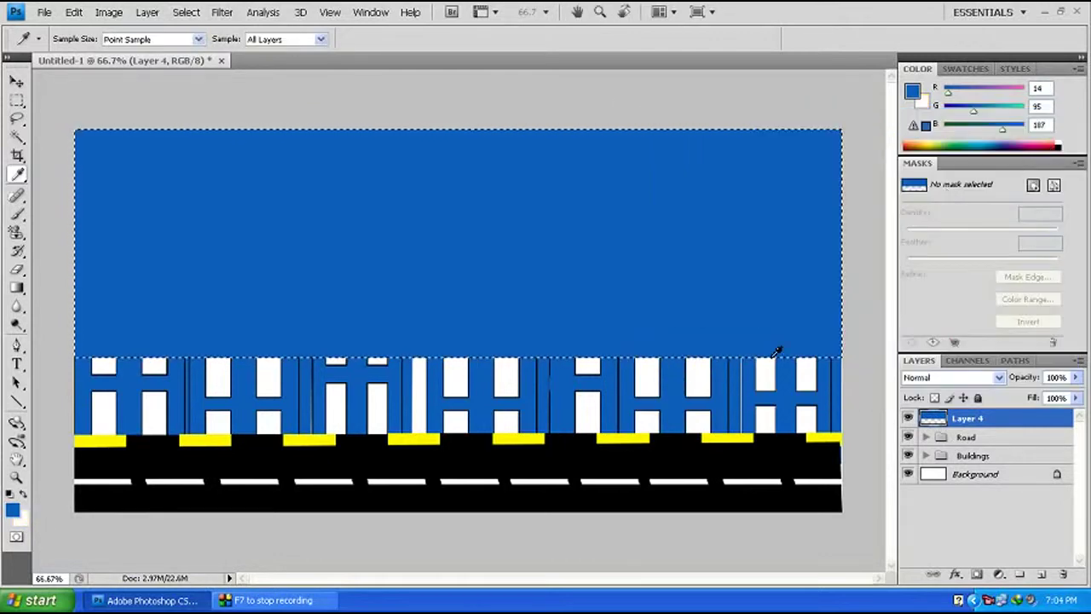
# Set the foreground colour to a lighter sky blue, 2f87d9 (RGB 47/135/217).
pyautogui.click(12, 509)
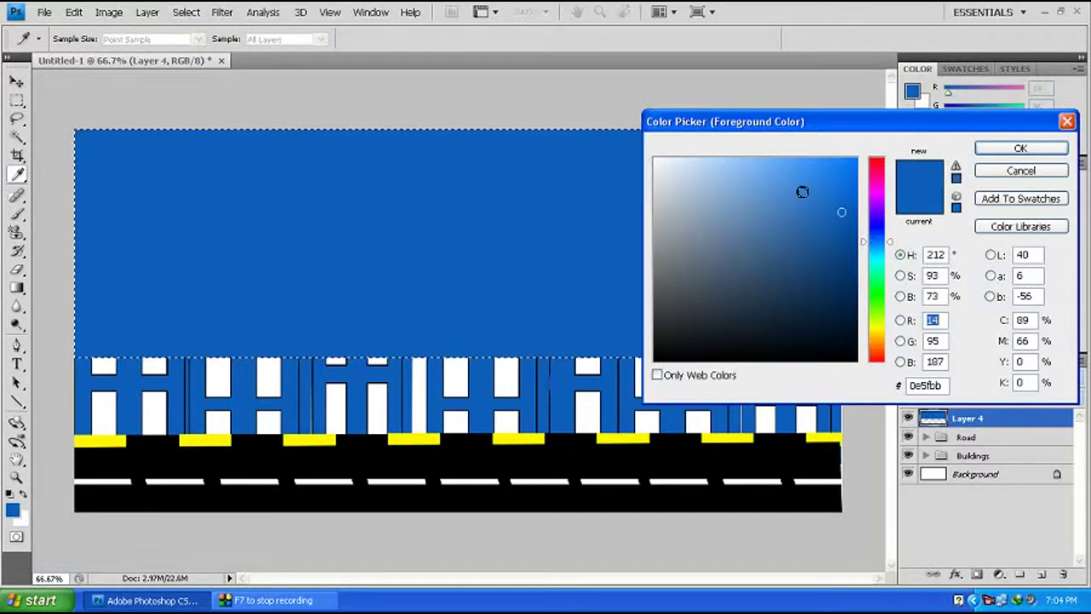
pyautogui.moveTo(837, 191); pyautogui.dragTo(796, 170)
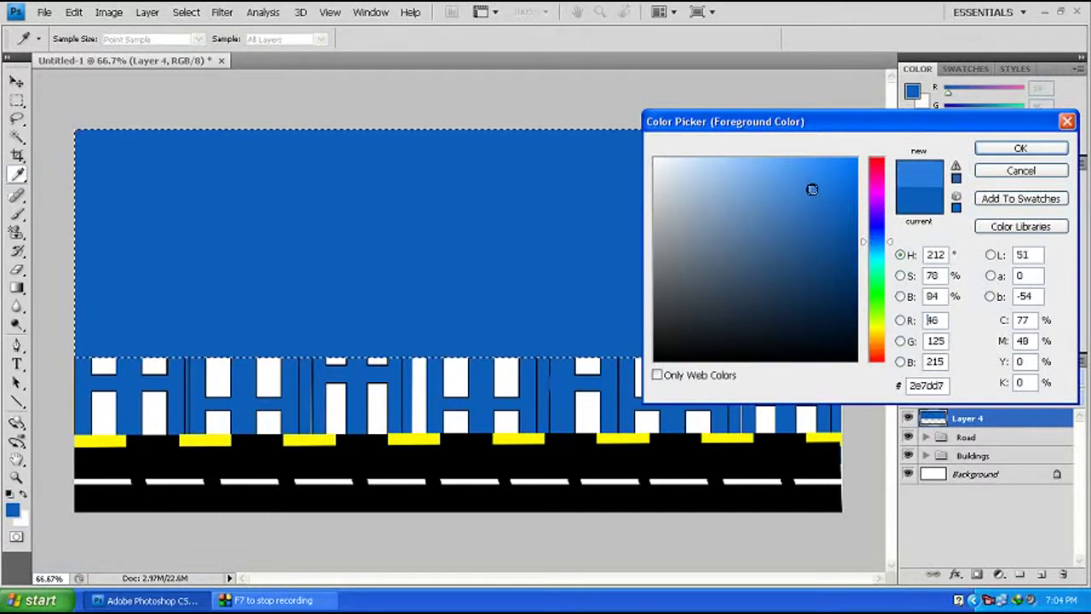
pyautogui.moveTo(797, 169); pyautogui.dragTo(813, 188)
pyautogui.moveTo(877, 247); pyautogui.dragTo(881, 250)
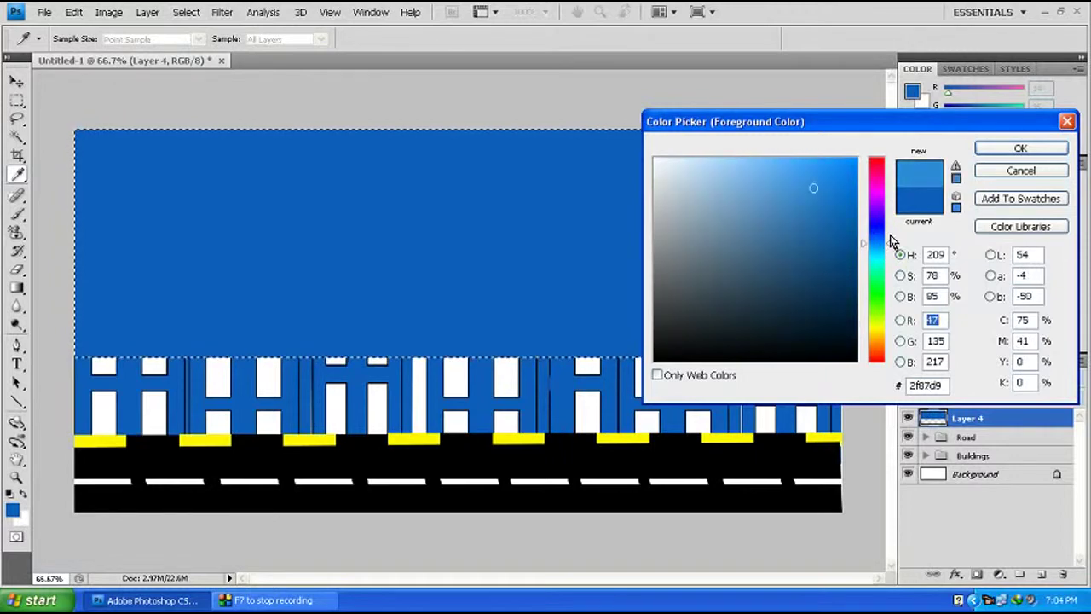
pyautogui.click(1020, 148)
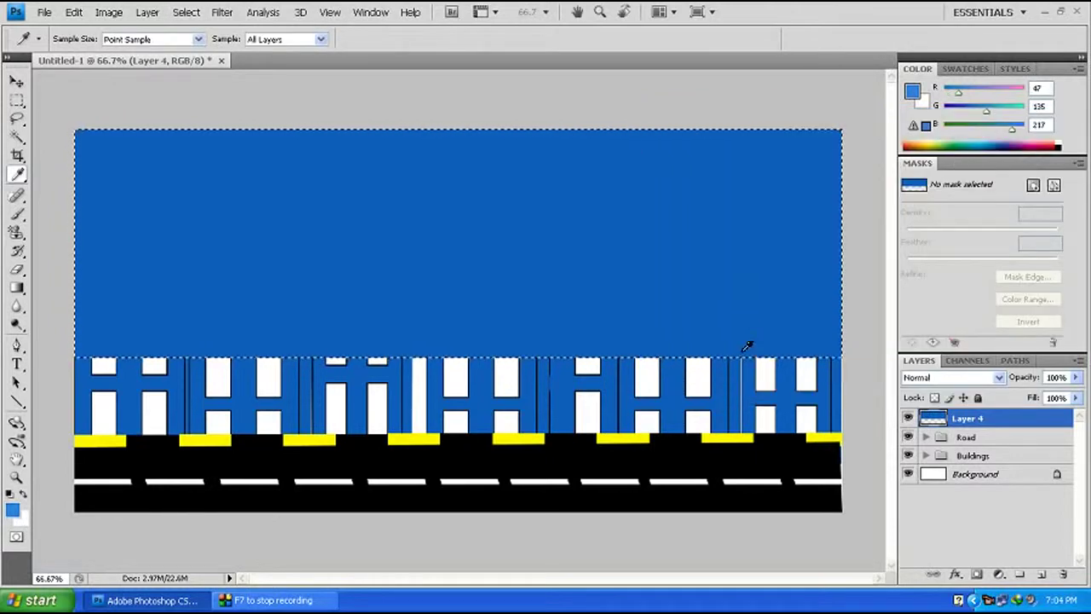
pyautogui.click(222, 11)
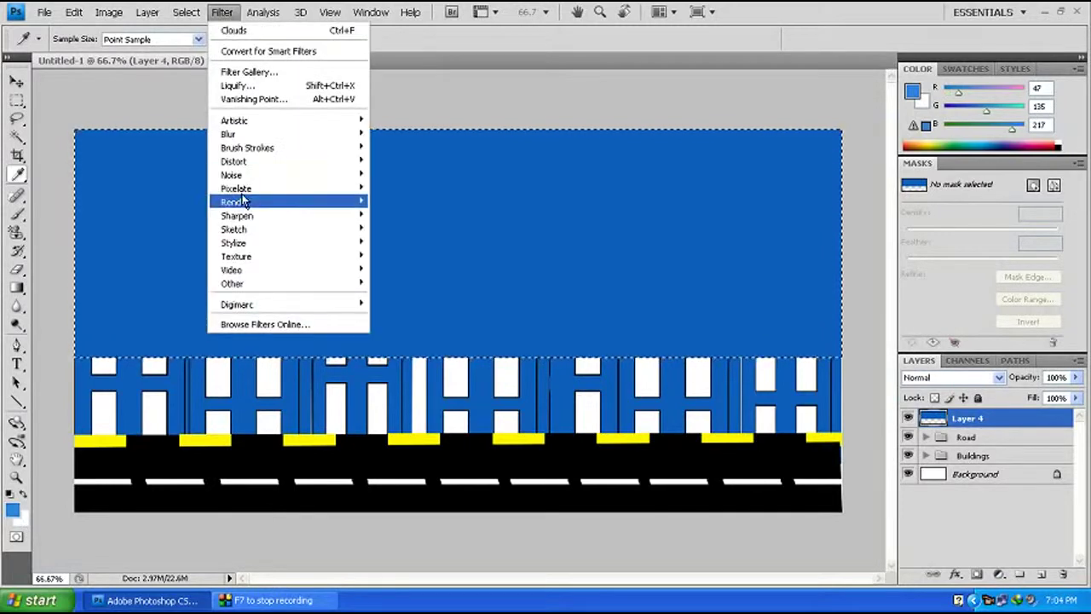
# Render Clouds into the sky selection, deselect, and move Layer 4 below the Buildings group.
pyautogui.moveTo(234, 202)
pyautogui.click(389, 205)
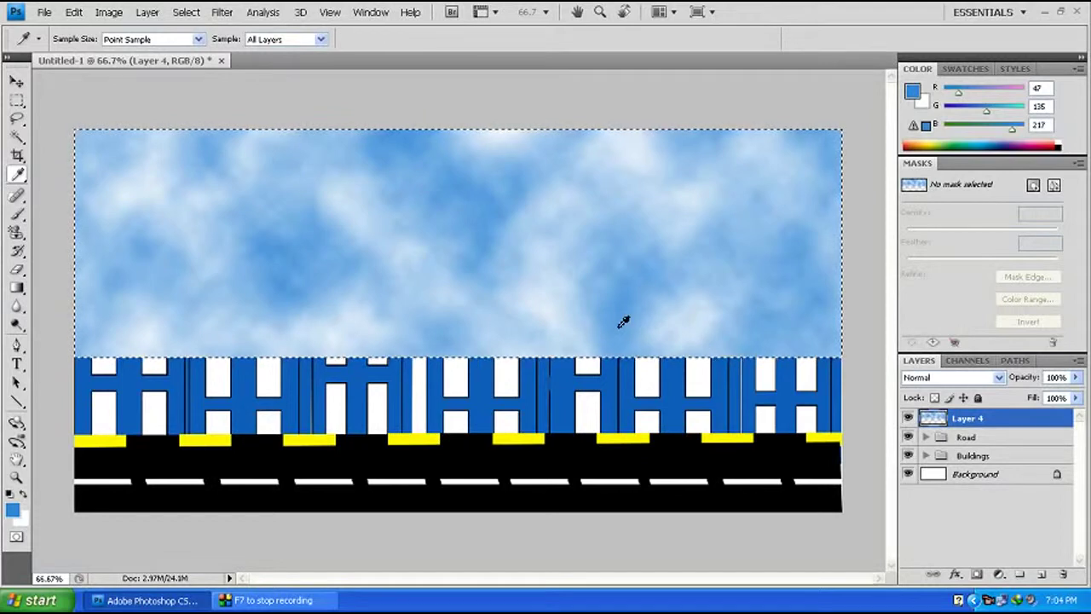
pyautogui.hotkey('ctrl', 'd')
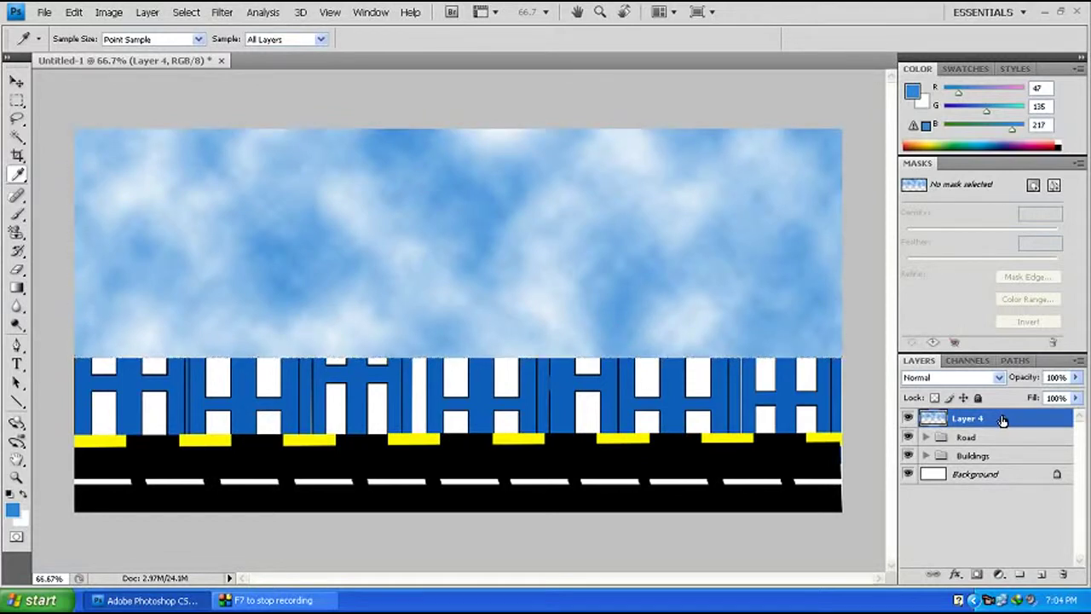
pyautogui.hotkey('ctrl', '[')
pyautogui.hotkey('ctrl', '[')
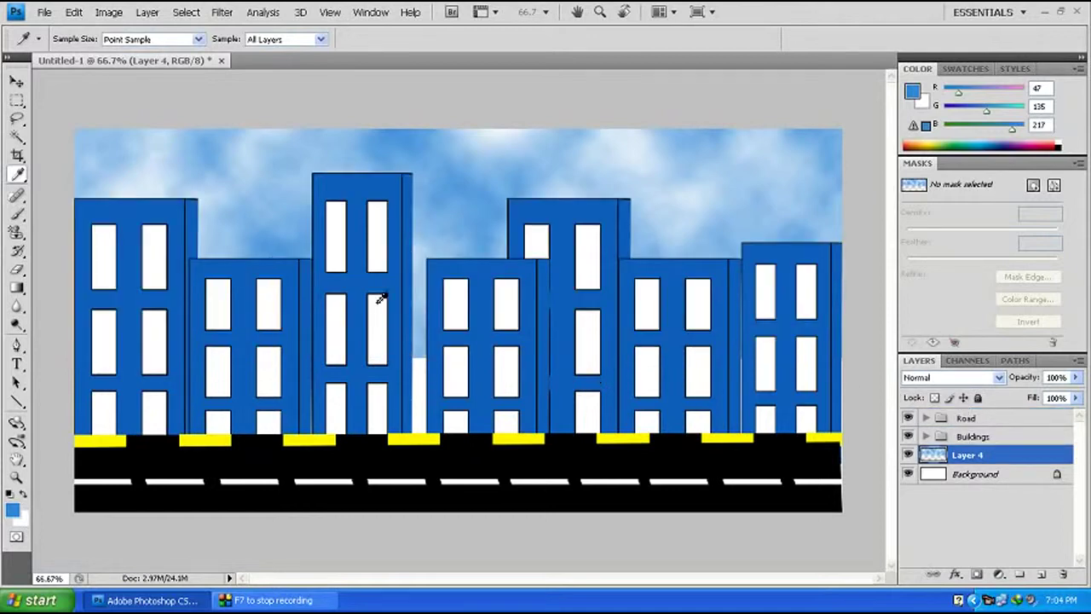
# Transform Layer 4's clouds: raise the bottom edge and stretch the lower corners outward past the canvas.
pyautogui.click(16, 81)
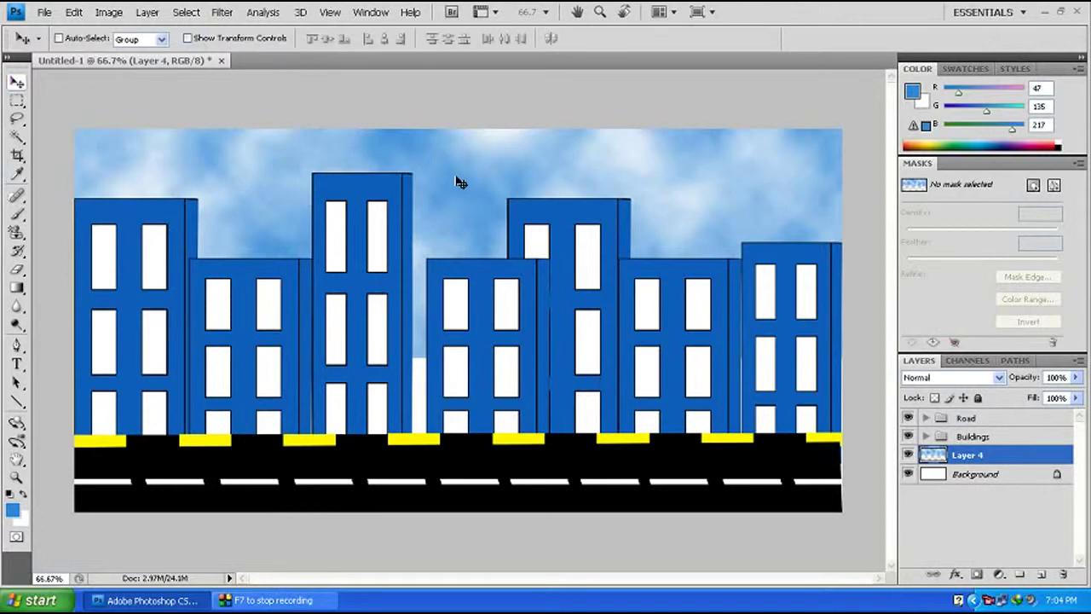
pyautogui.hotkey('ctrl', 't')
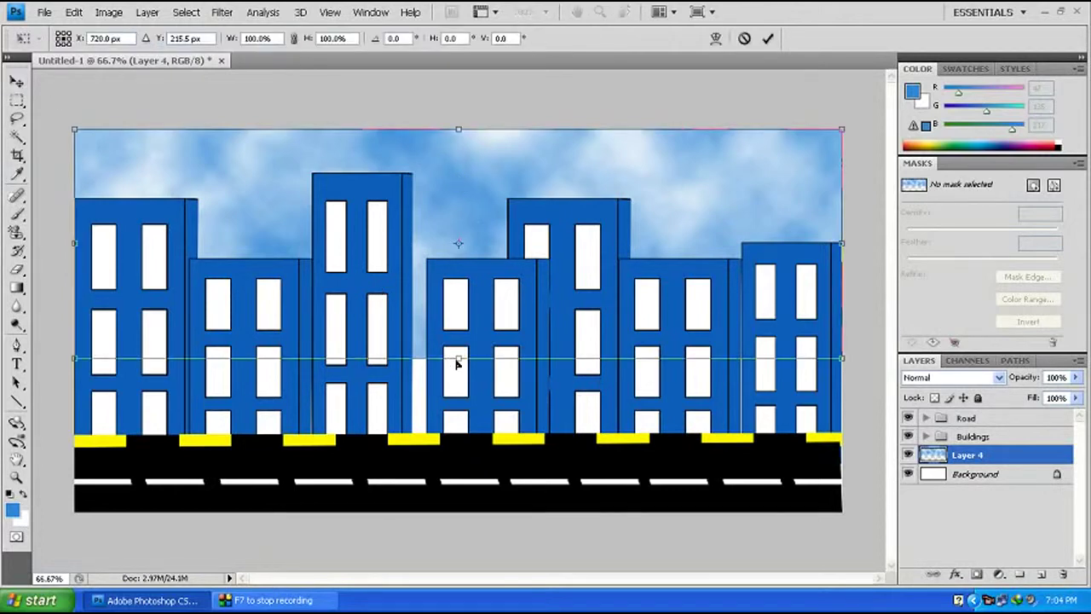
pyautogui.moveTo(458, 361); pyautogui.dragTo(469, 284)
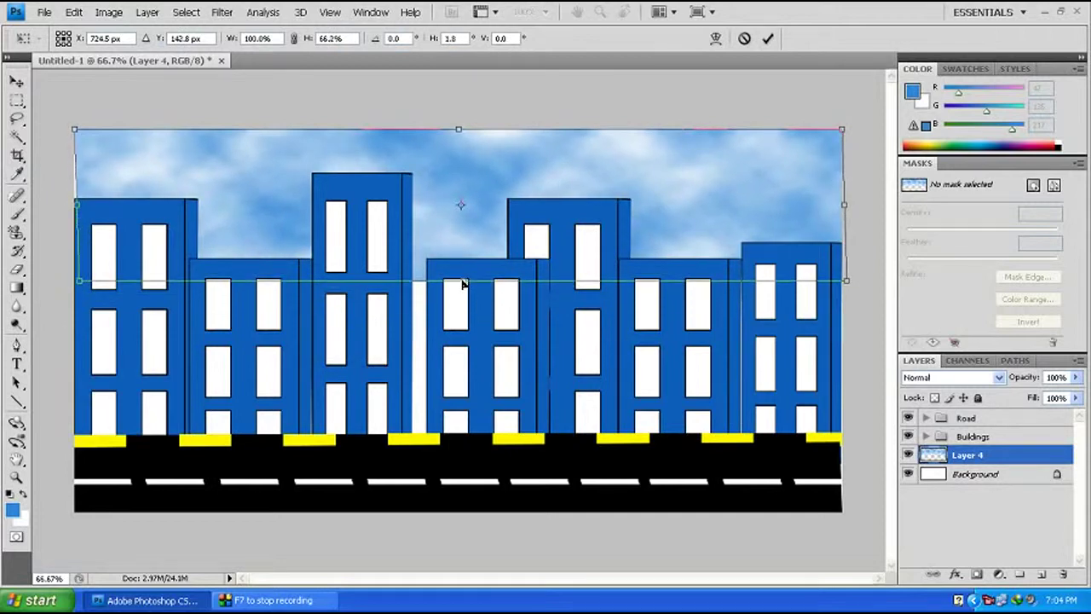
pyautogui.moveTo(469, 284)
pyautogui.mouseDown()
pyautogui.moveTo(458, 231)
pyautogui.moveTo(461, 272)
pyautogui.mouseUp()
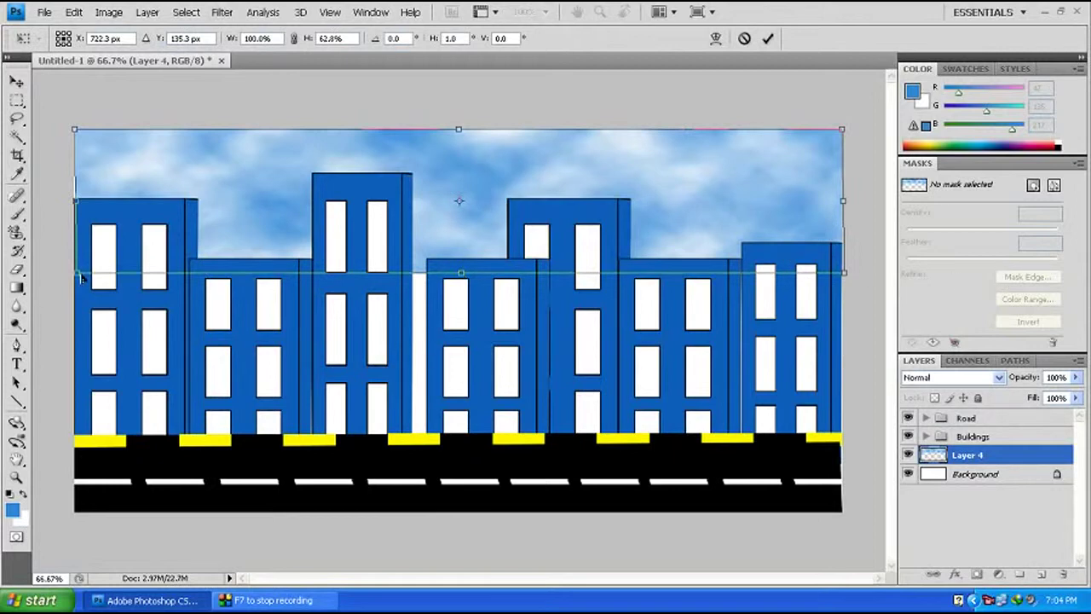
pyautogui.moveTo(80, 279); pyautogui.dragTo(0, 283)
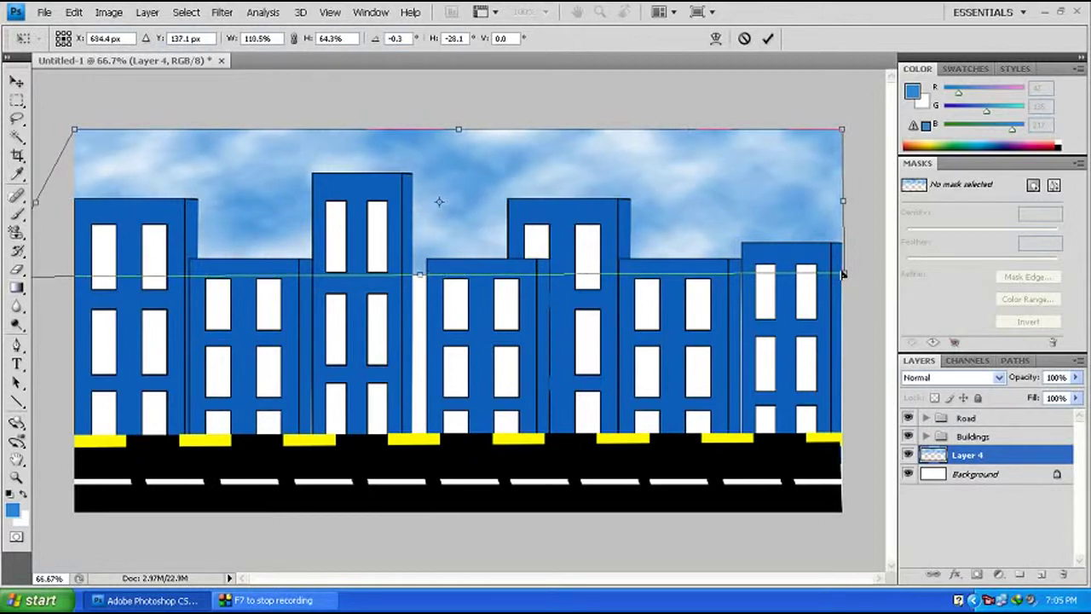
pyautogui.moveTo(842, 273); pyautogui.dragTo(977, 281)
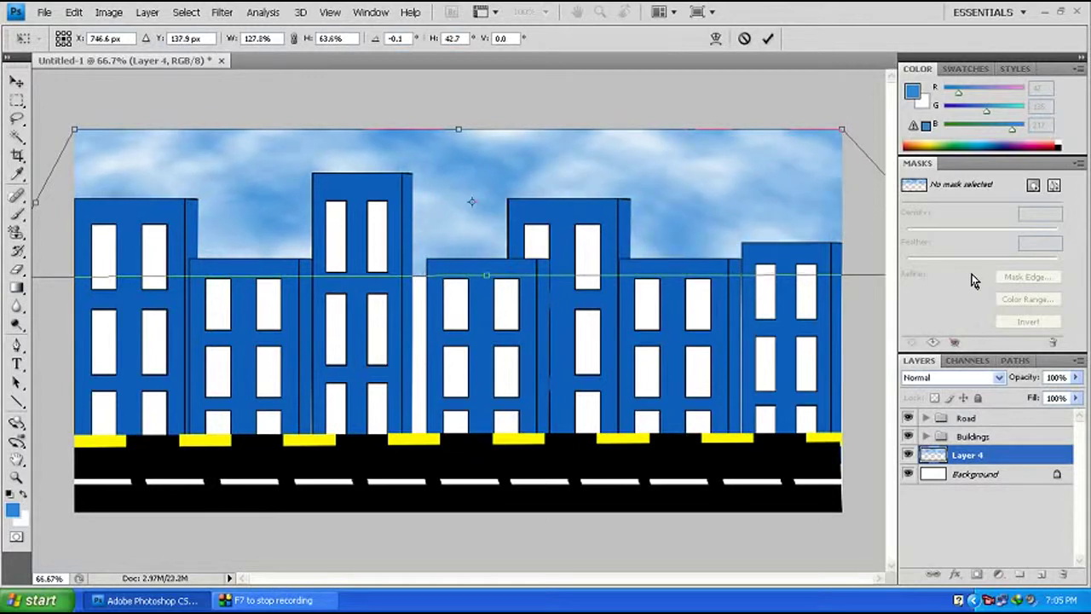
pyautogui.moveTo(487, 281); pyautogui.dragTo(487, 293)
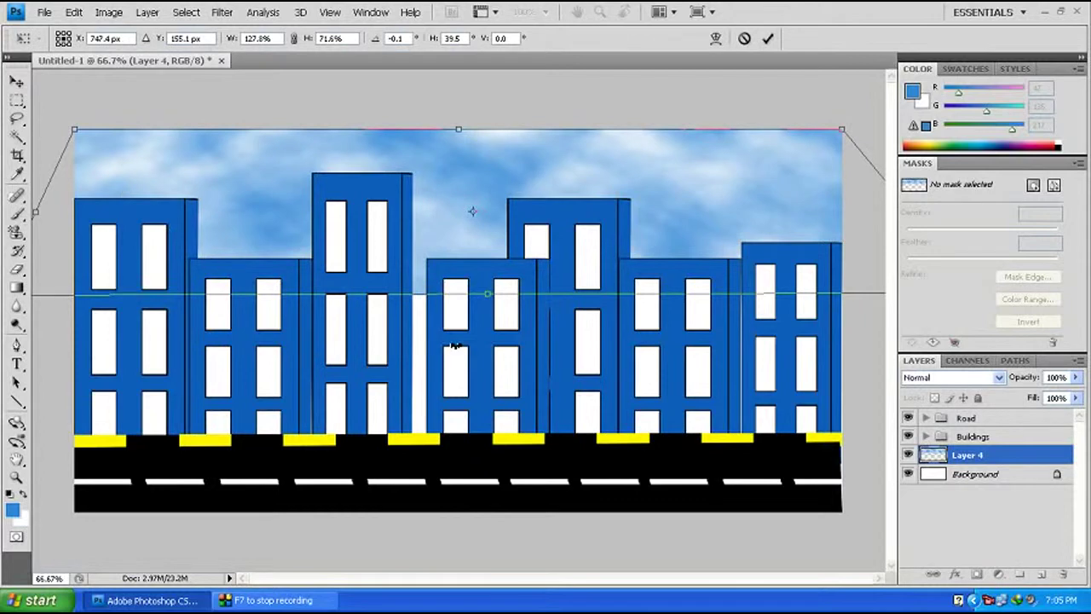
pyautogui.press('Return')
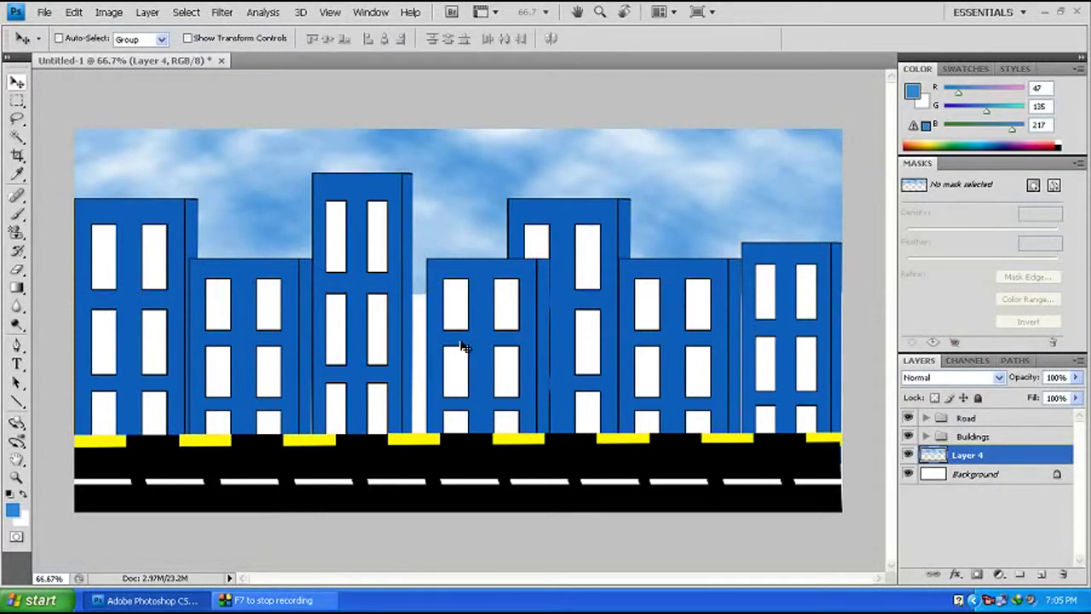
# Pick the Buildings group from the canvas layer list and try nudging it left and back.
pyautogui.rightClick(364, 316)
pyautogui.click(380, 319)
pyautogui.rightClick(483, 345)
pyautogui.click(484, 346)
pyautogui.rightClick(483, 345)
pyautogui.click(503, 358)
pyautogui.press('Left')
pyautogui.press('Left')
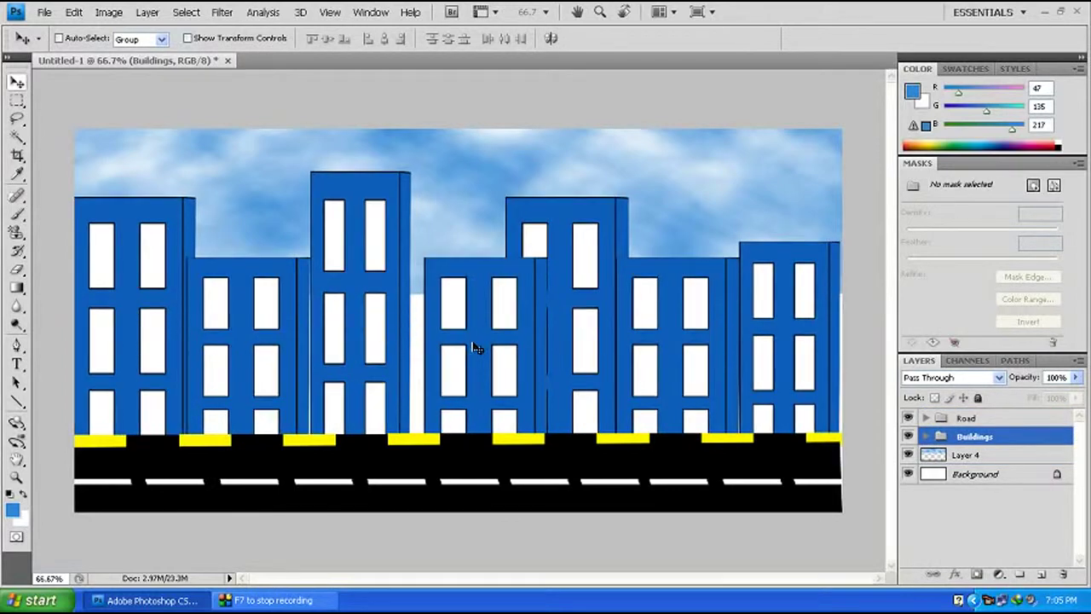
pyautogui.press('Right')
pyautogui.press('Right')
# Shift the middle building, Building 1 copy 3, slightly to the left.
pyautogui.click(927, 437)
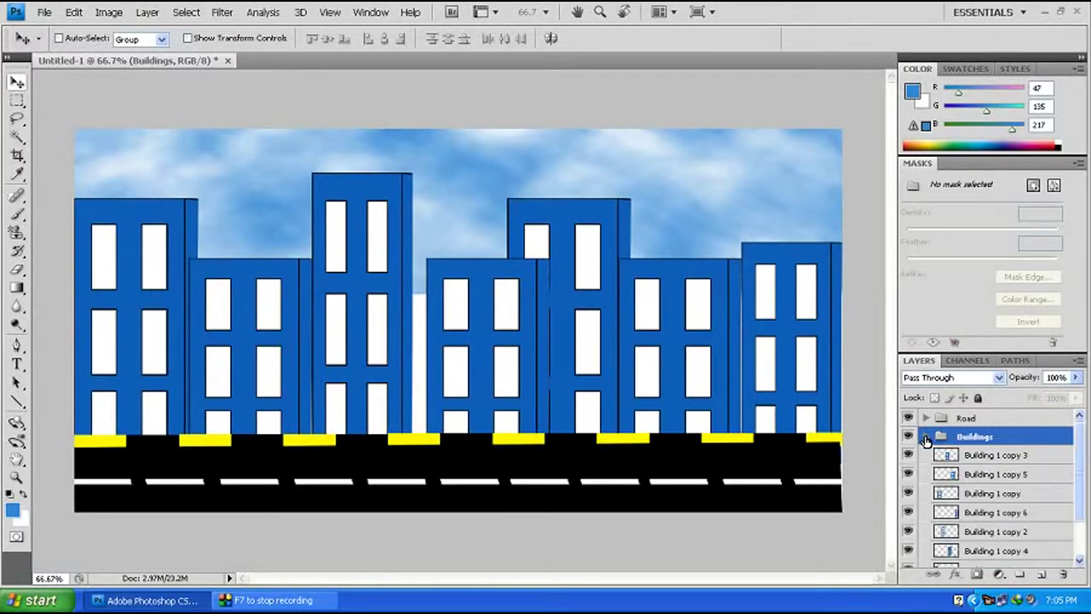
pyautogui.rightClick(519, 344)
pyautogui.click(537, 352)
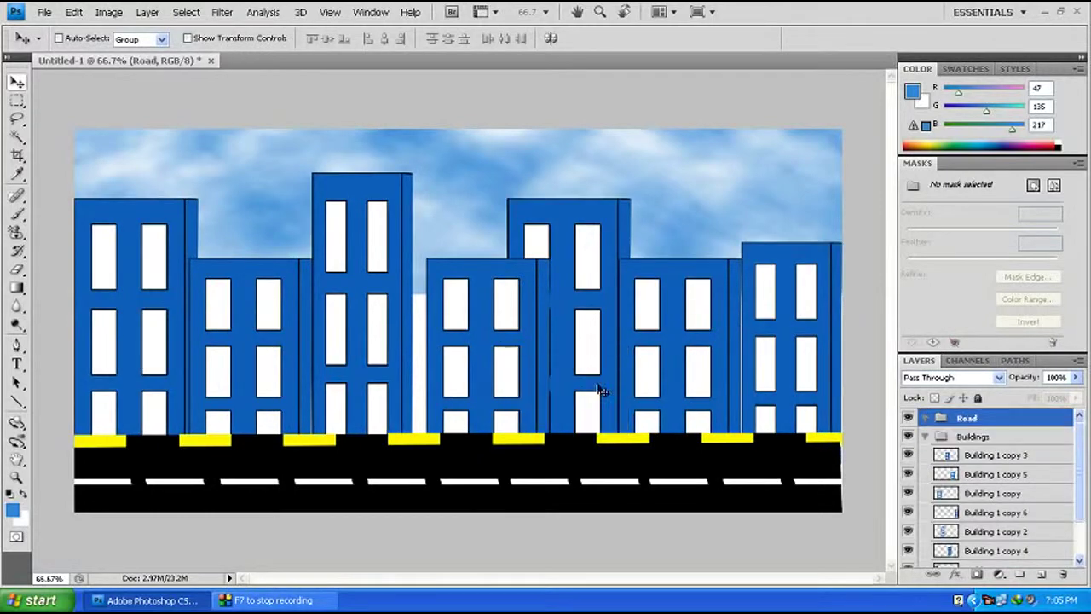
pyautogui.rightClick(510, 346)
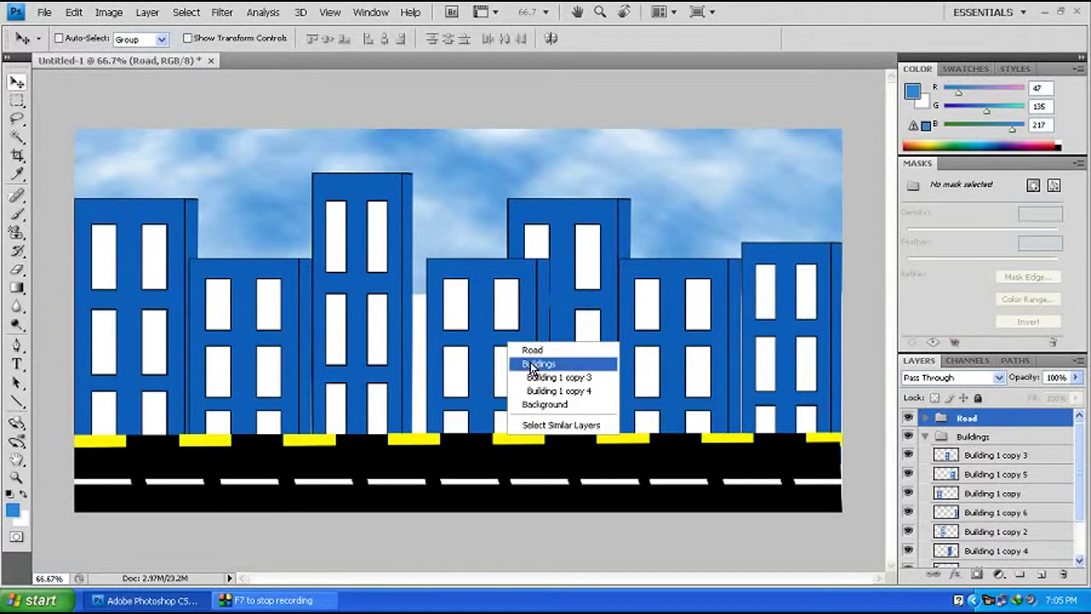
pyautogui.click(537, 378)
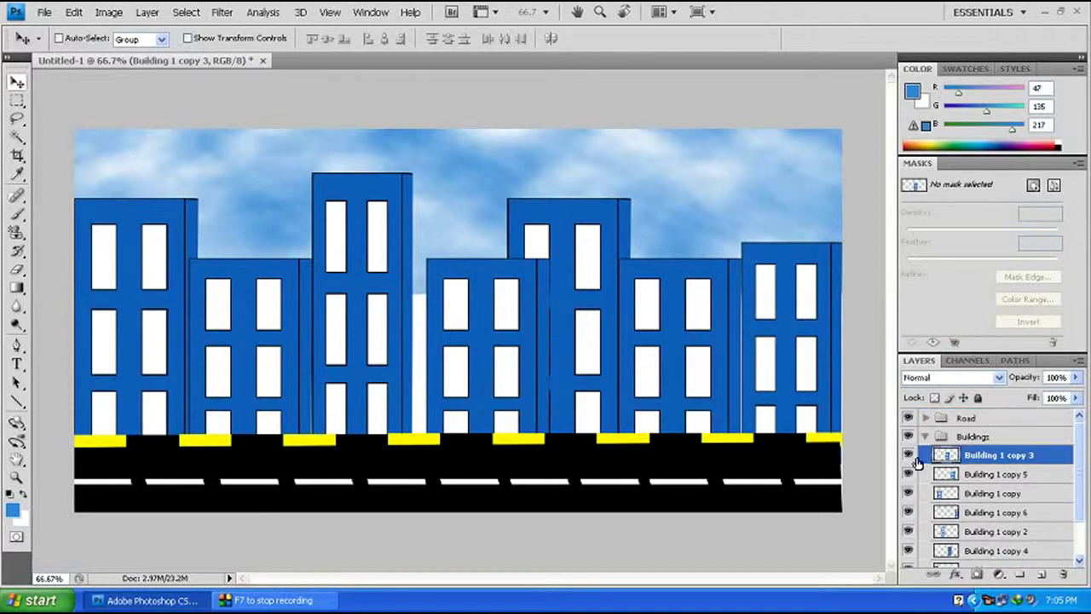
pyautogui.click(908, 456)
pyautogui.moveTo(510, 345); pyautogui.dragTo(501, 339)
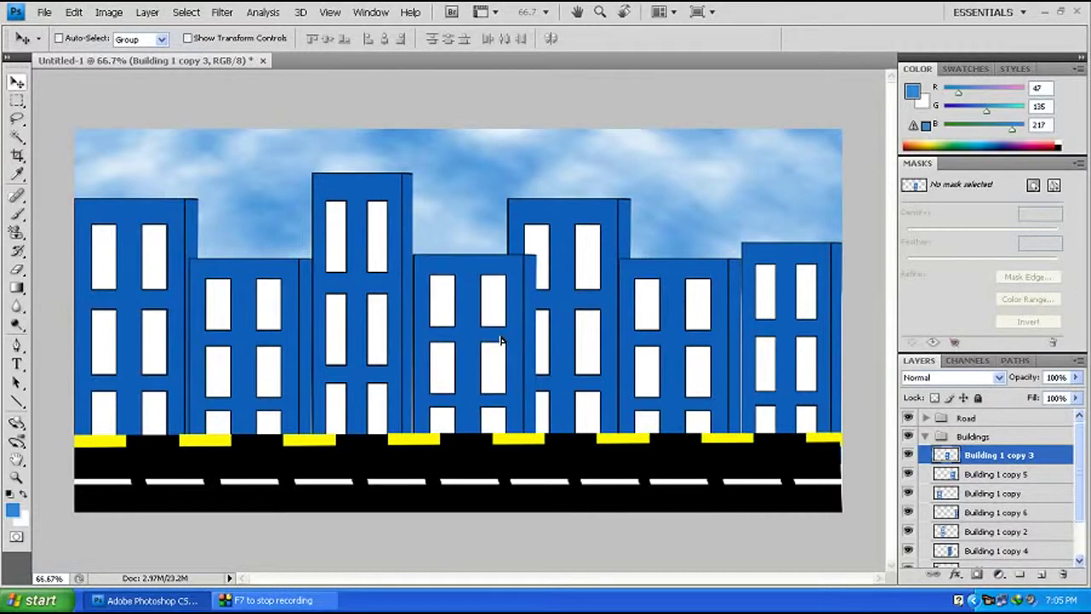
# Raise the whole Buildings group higher, then settle it slightly lower.
pyautogui.click(931, 437)
pyautogui.moveTo(619, 364); pyautogui.dragTo(613, 320)
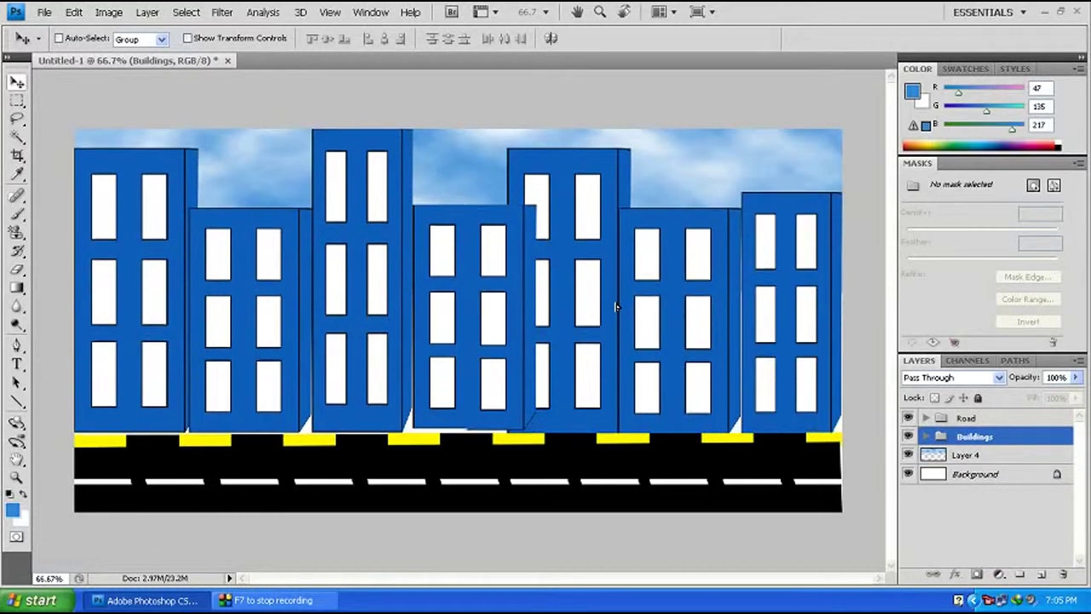
pyautogui.moveTo(614, 321); pyautogui.dragTo(617, 327)
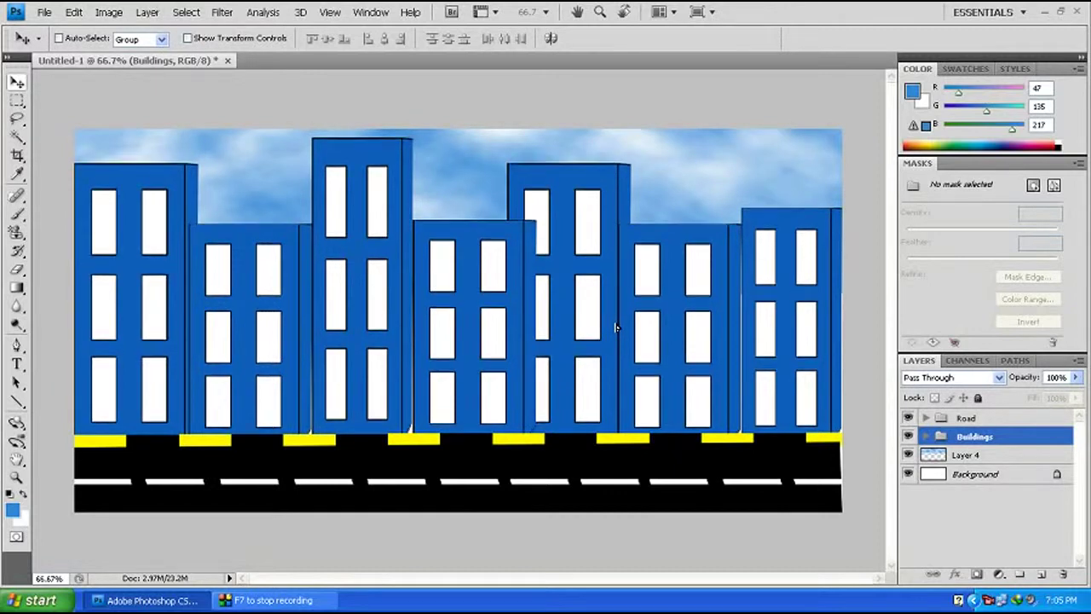